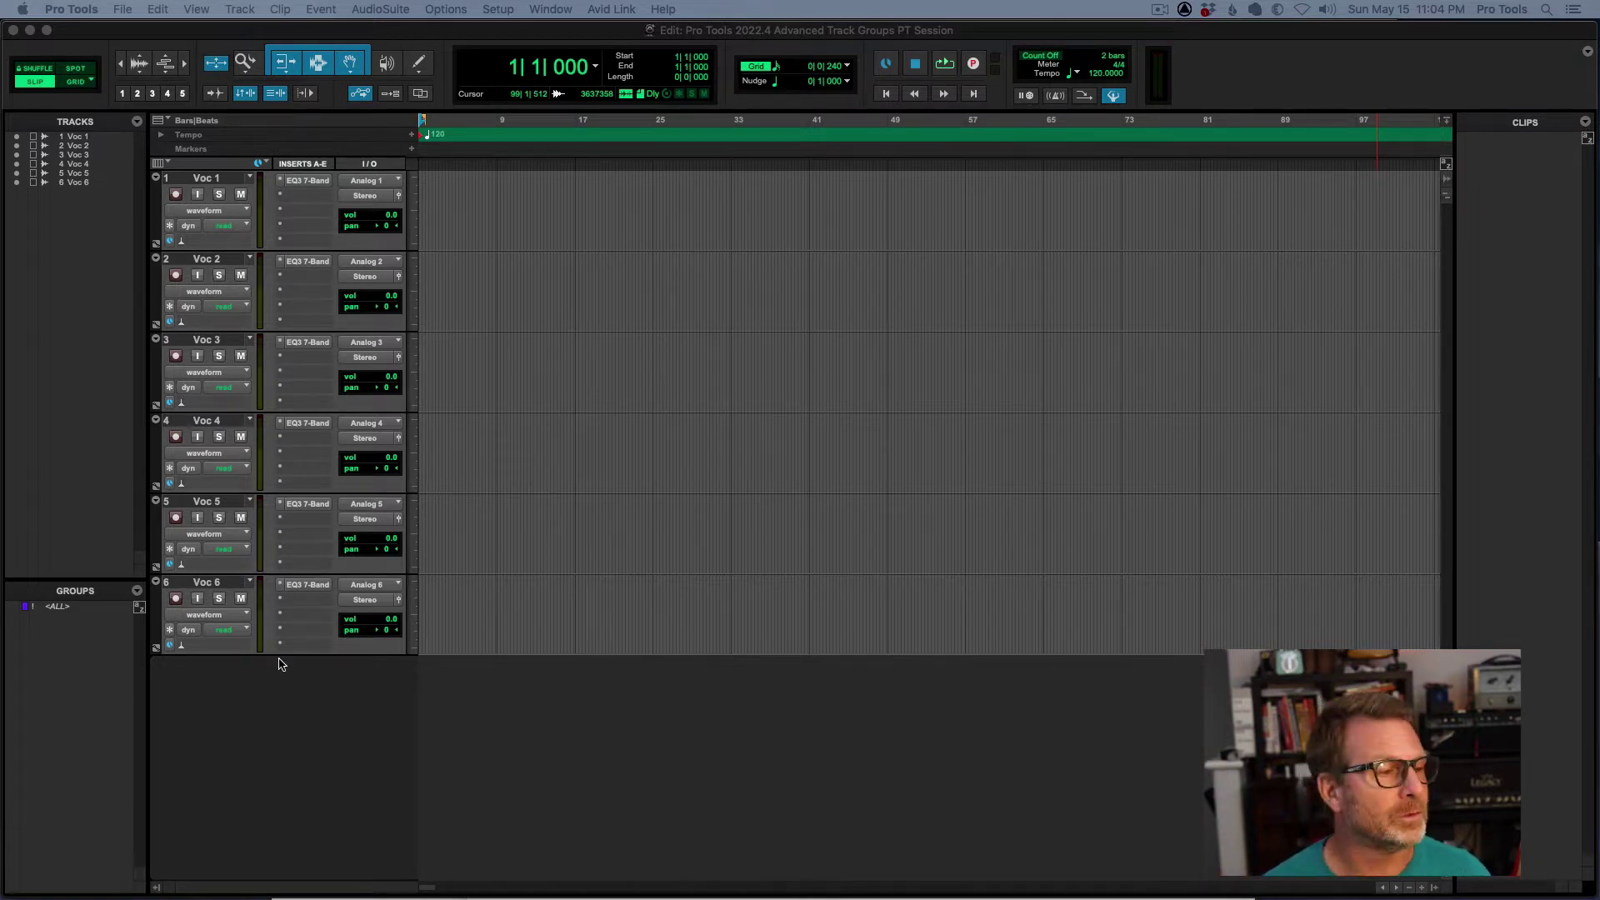
- Select tracks Voc 1–Voc 6 and start a new Mix/Edit group named 'Vocal'
left_click(233, 183)
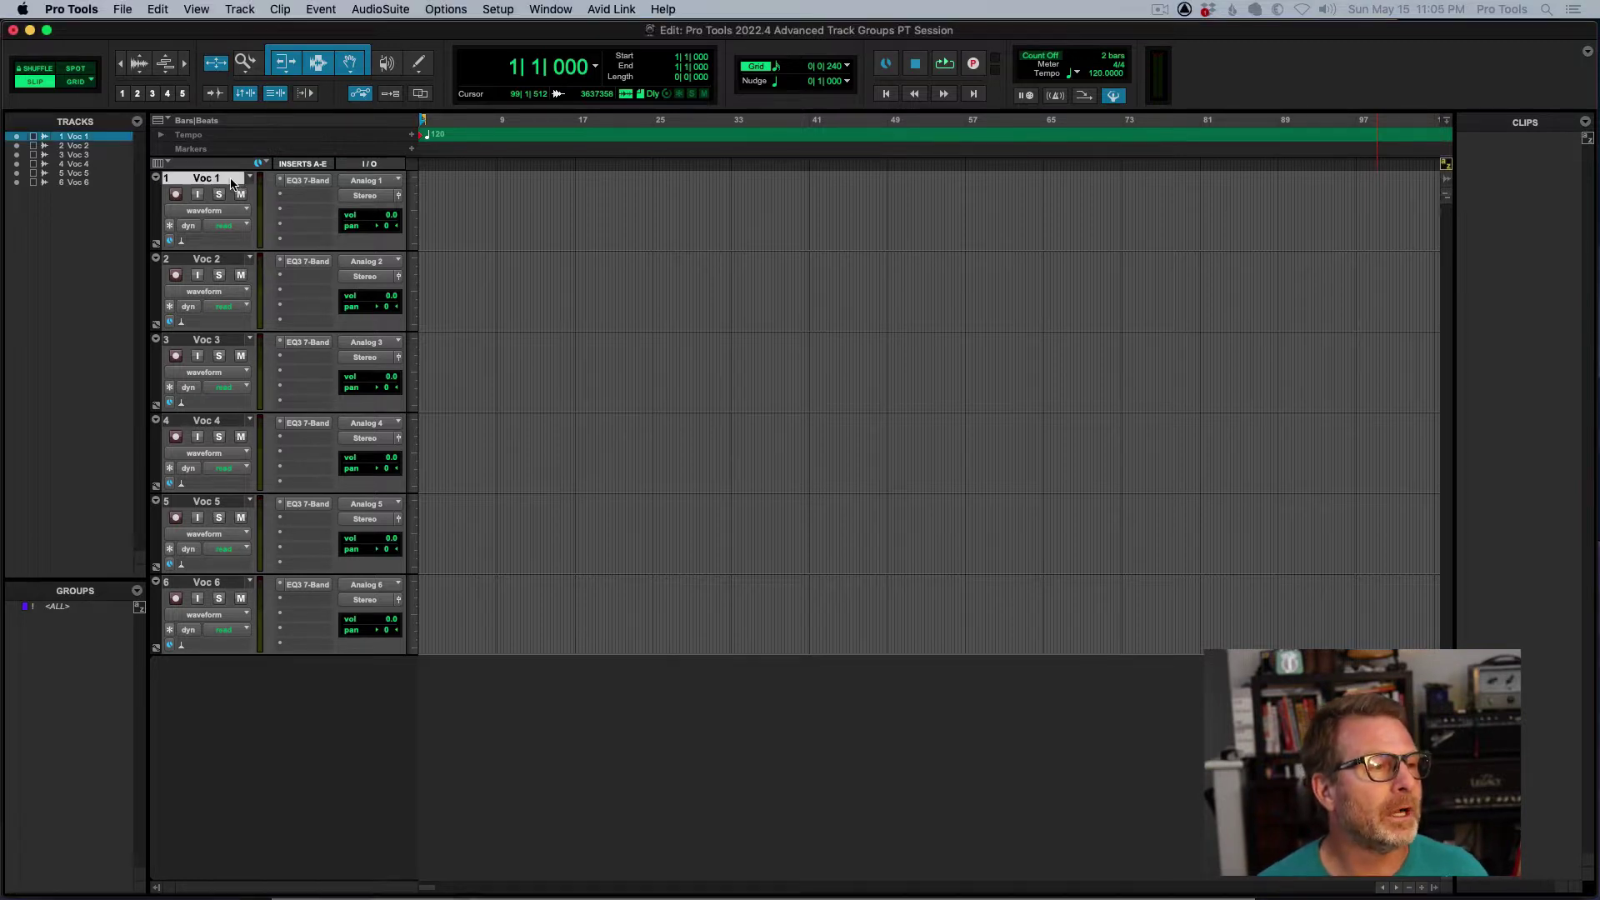
left_click(230, 184)
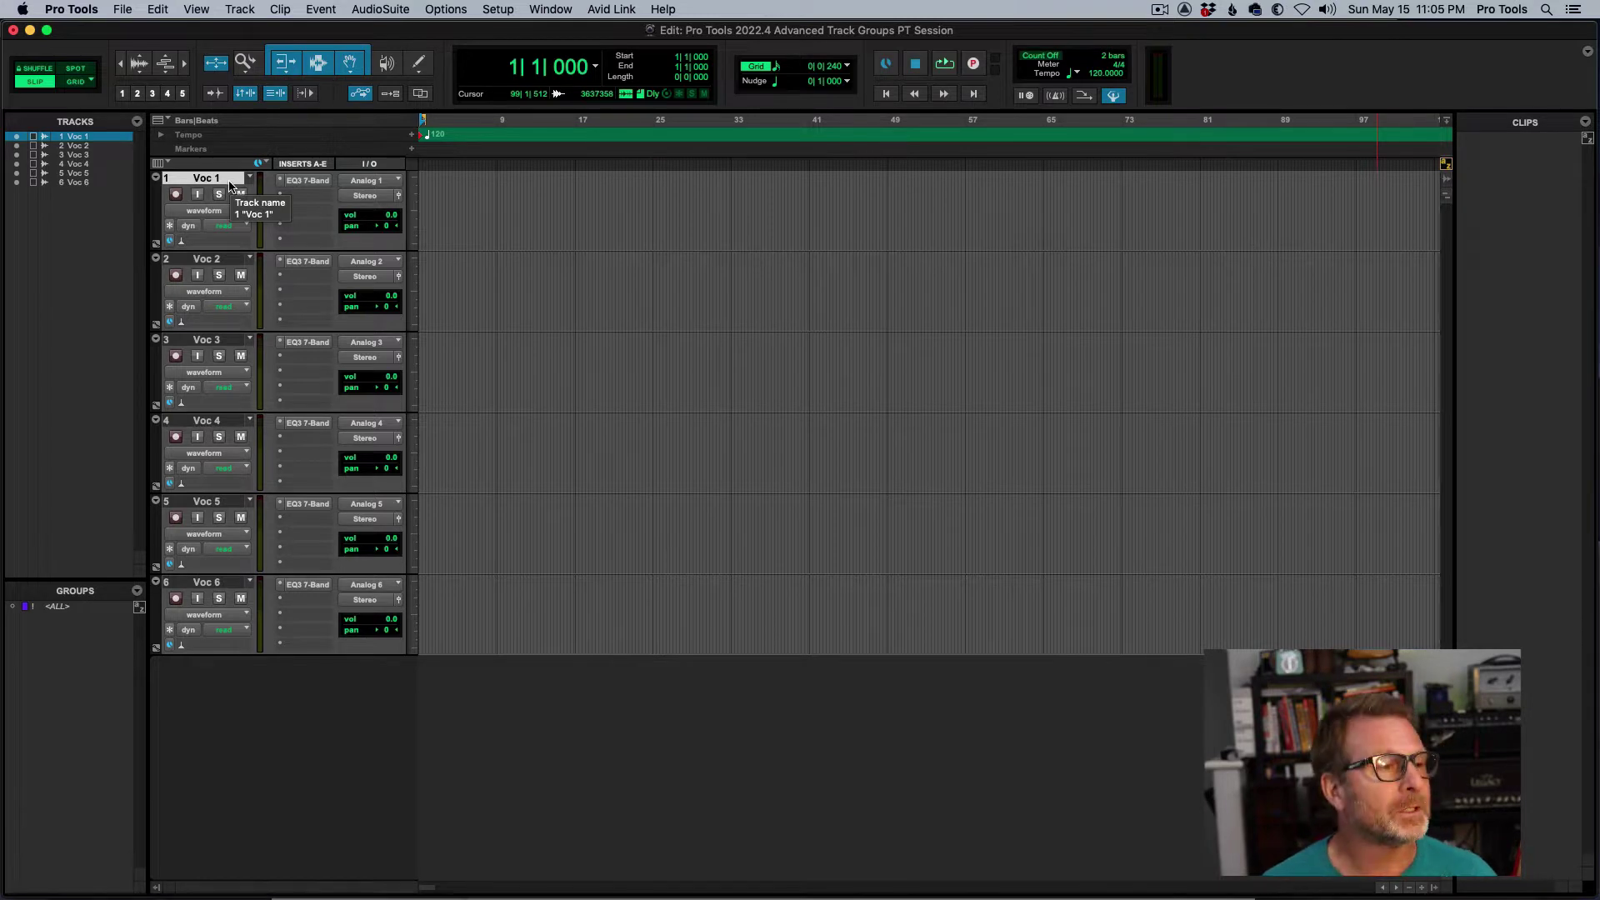
left_click(223, 587, "shift")
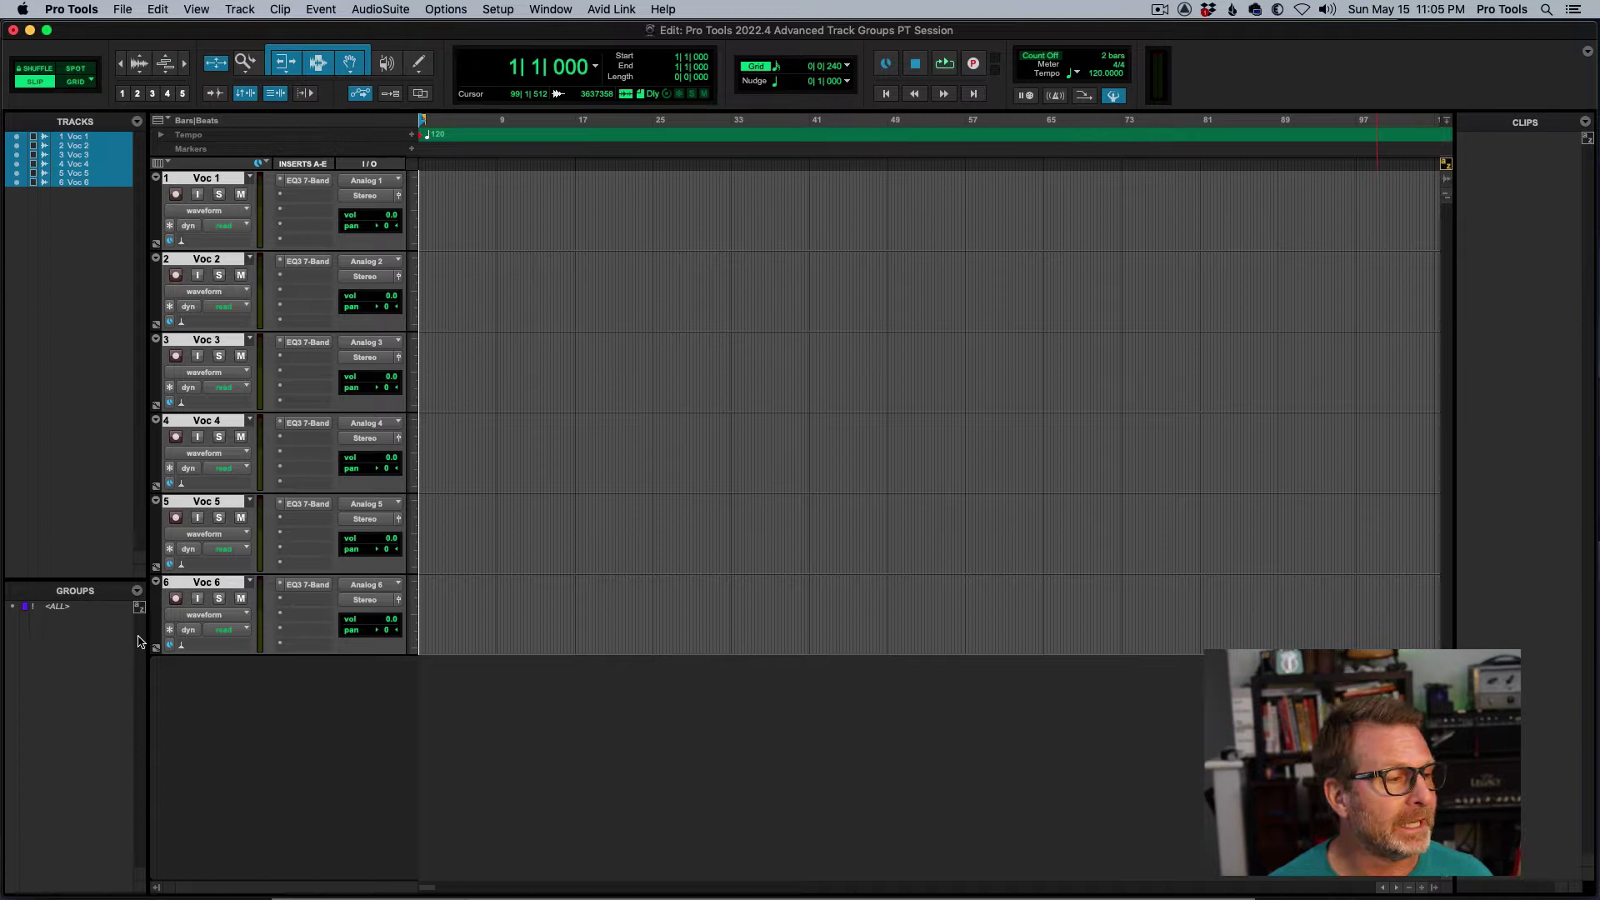
left_click(248, 10)
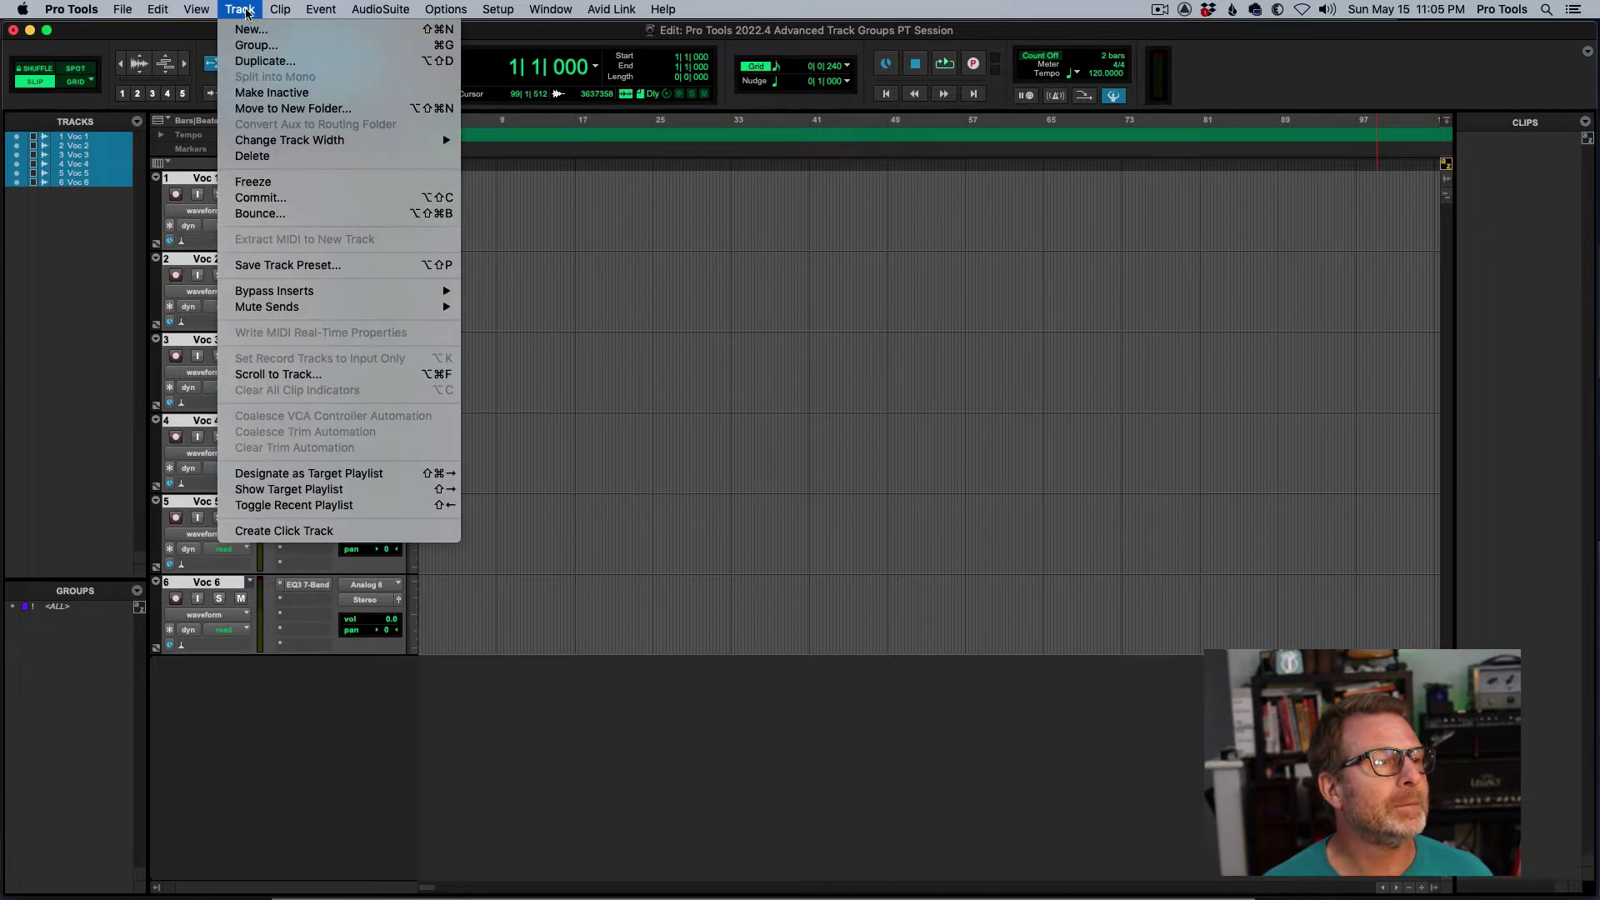
left_click(252, 49)
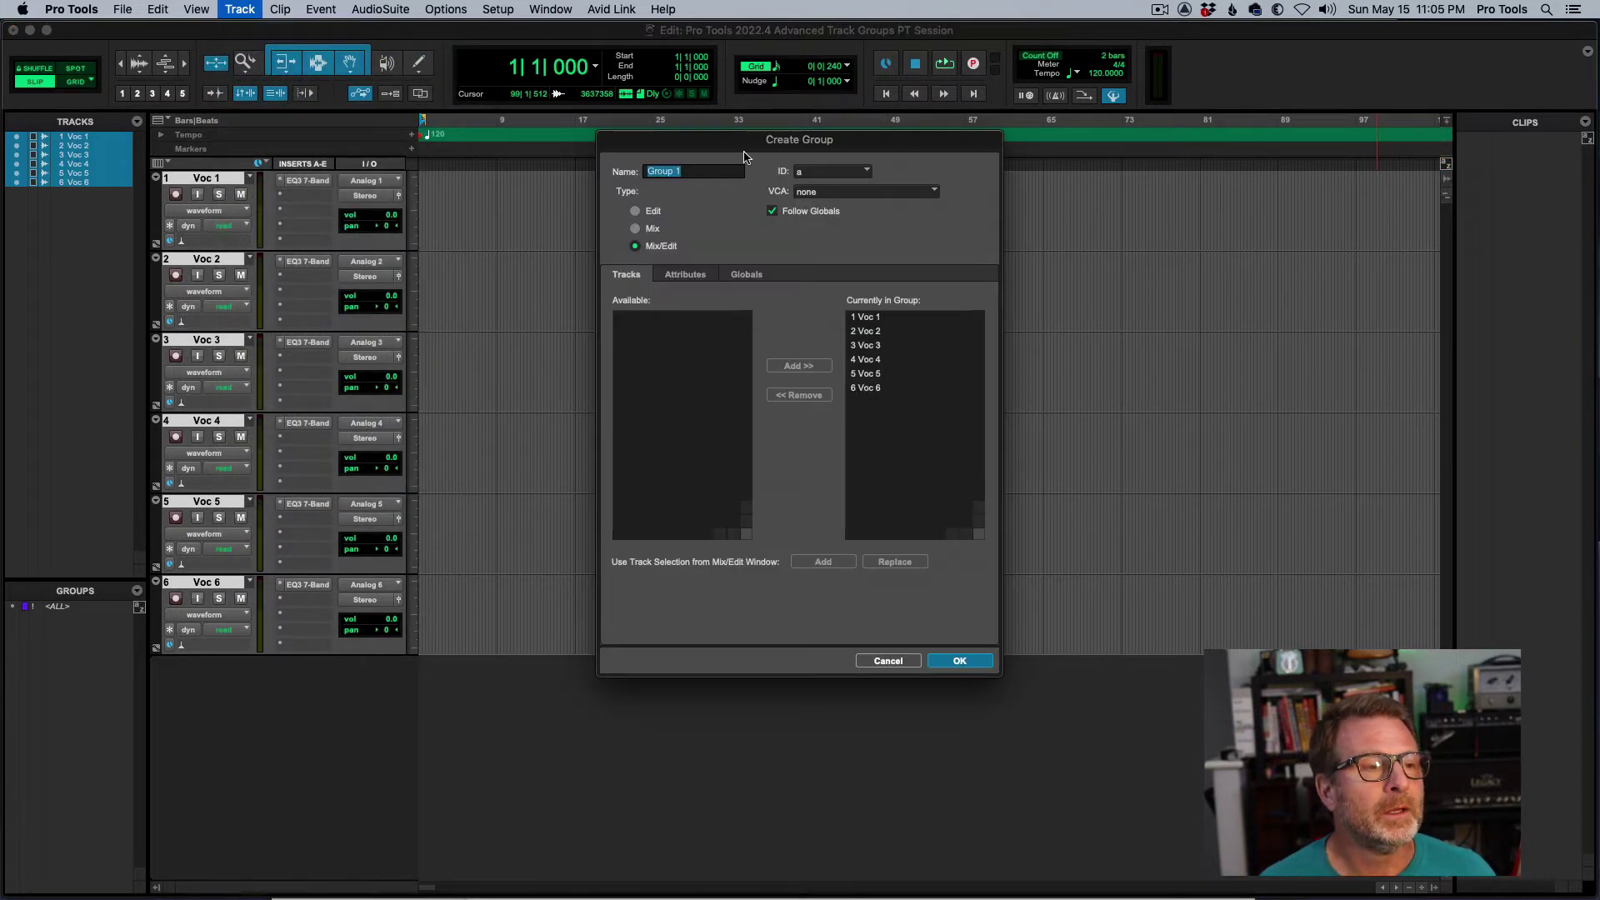
type("Voc")
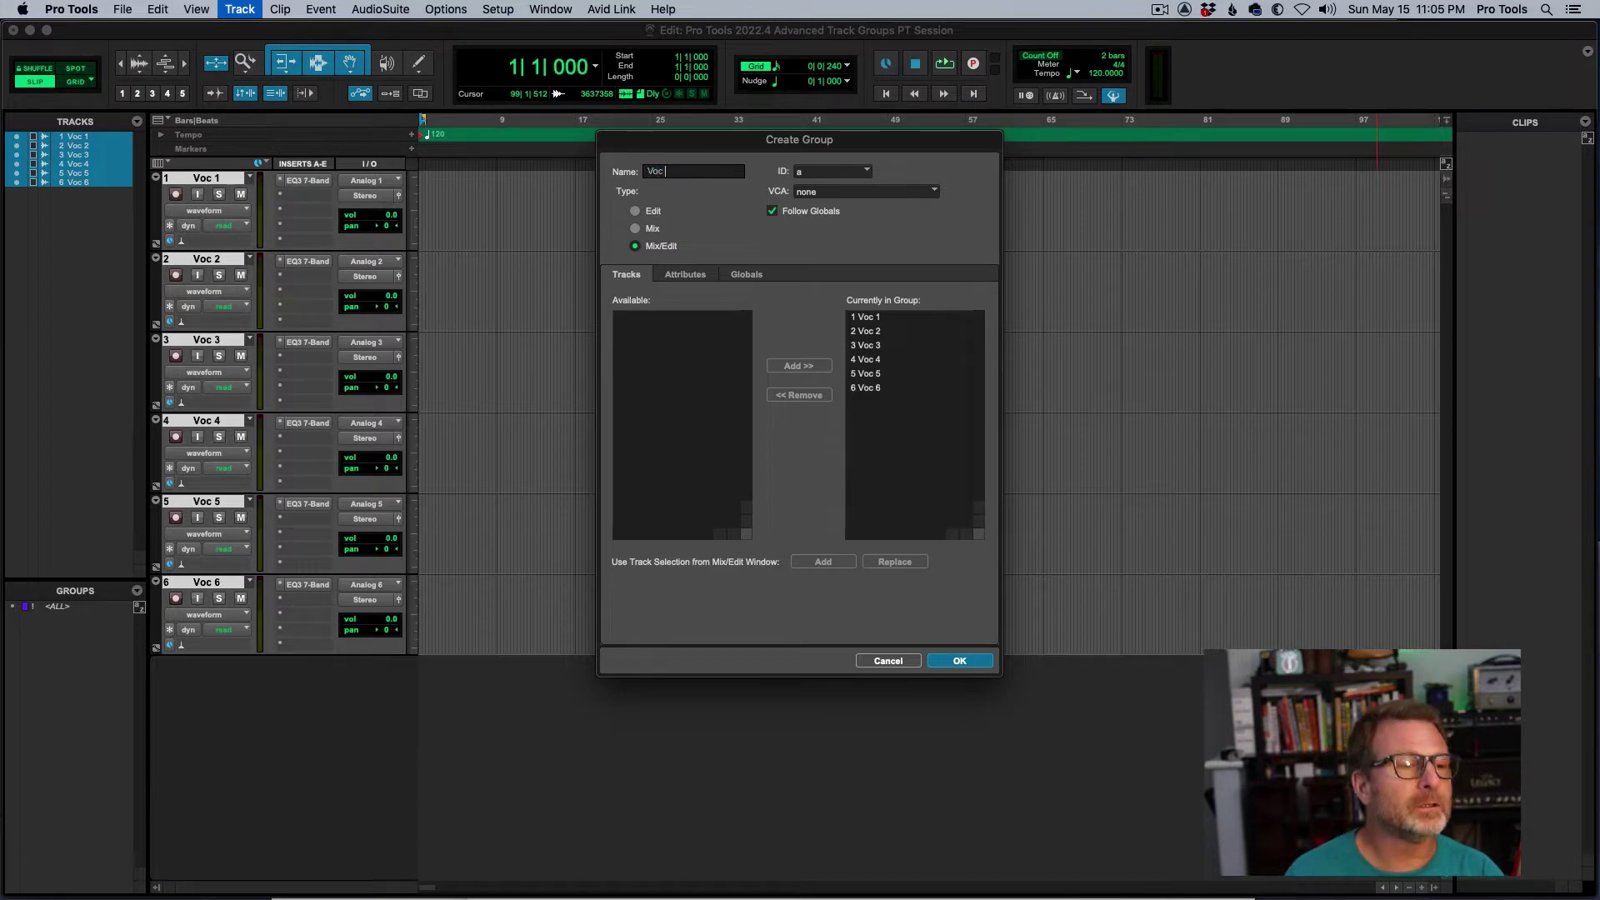
type("al")
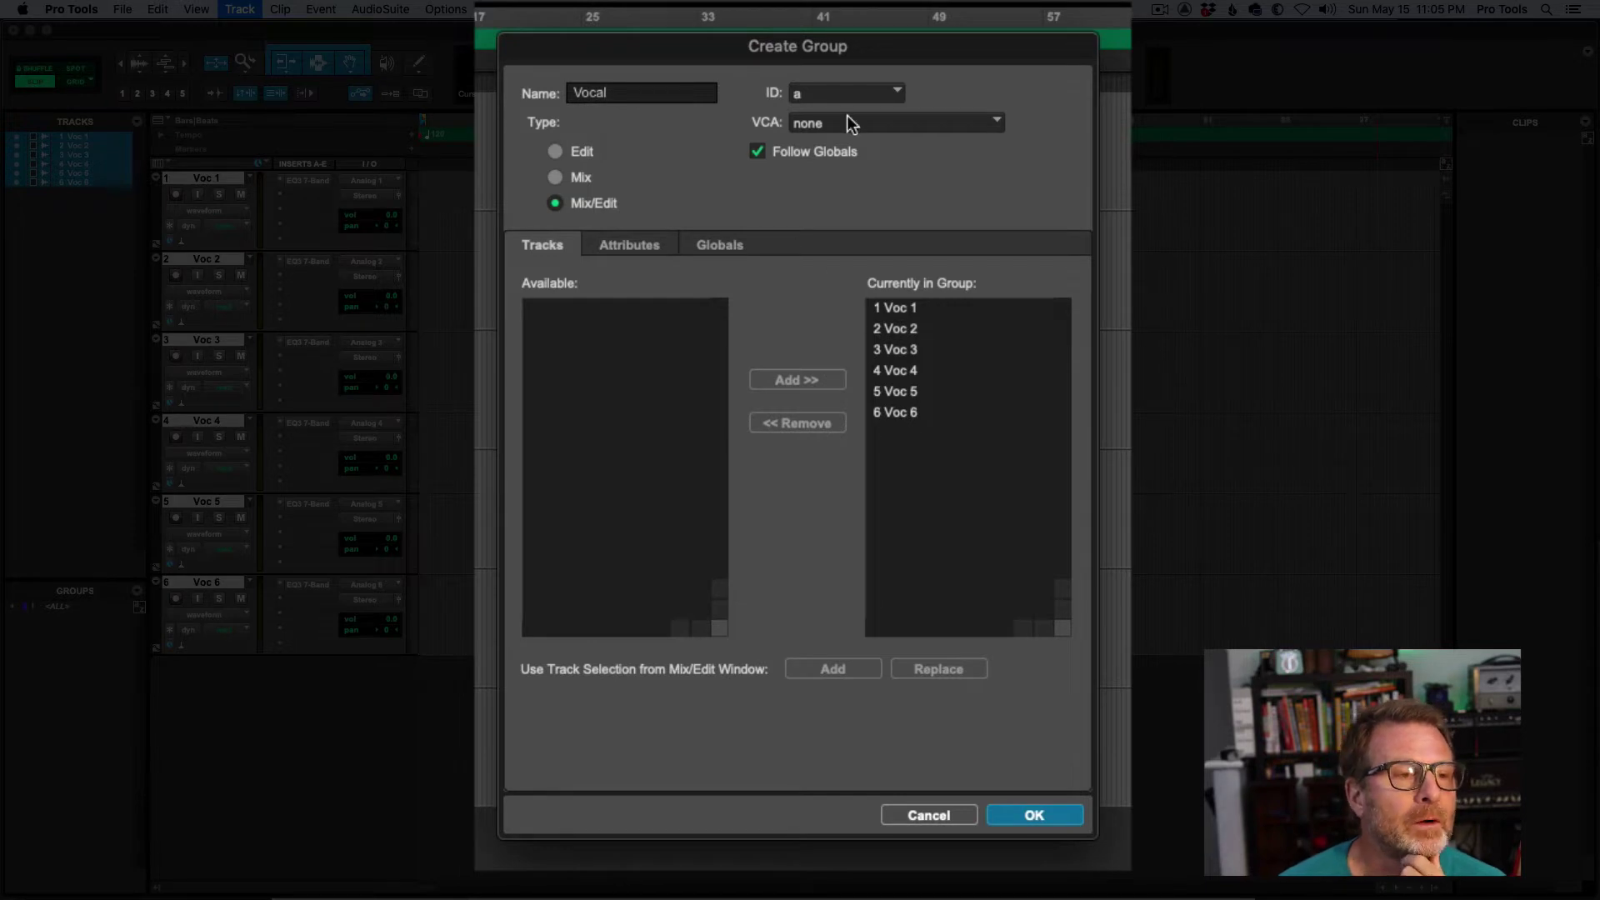
left_click_drag(839, 50, 831, 94)
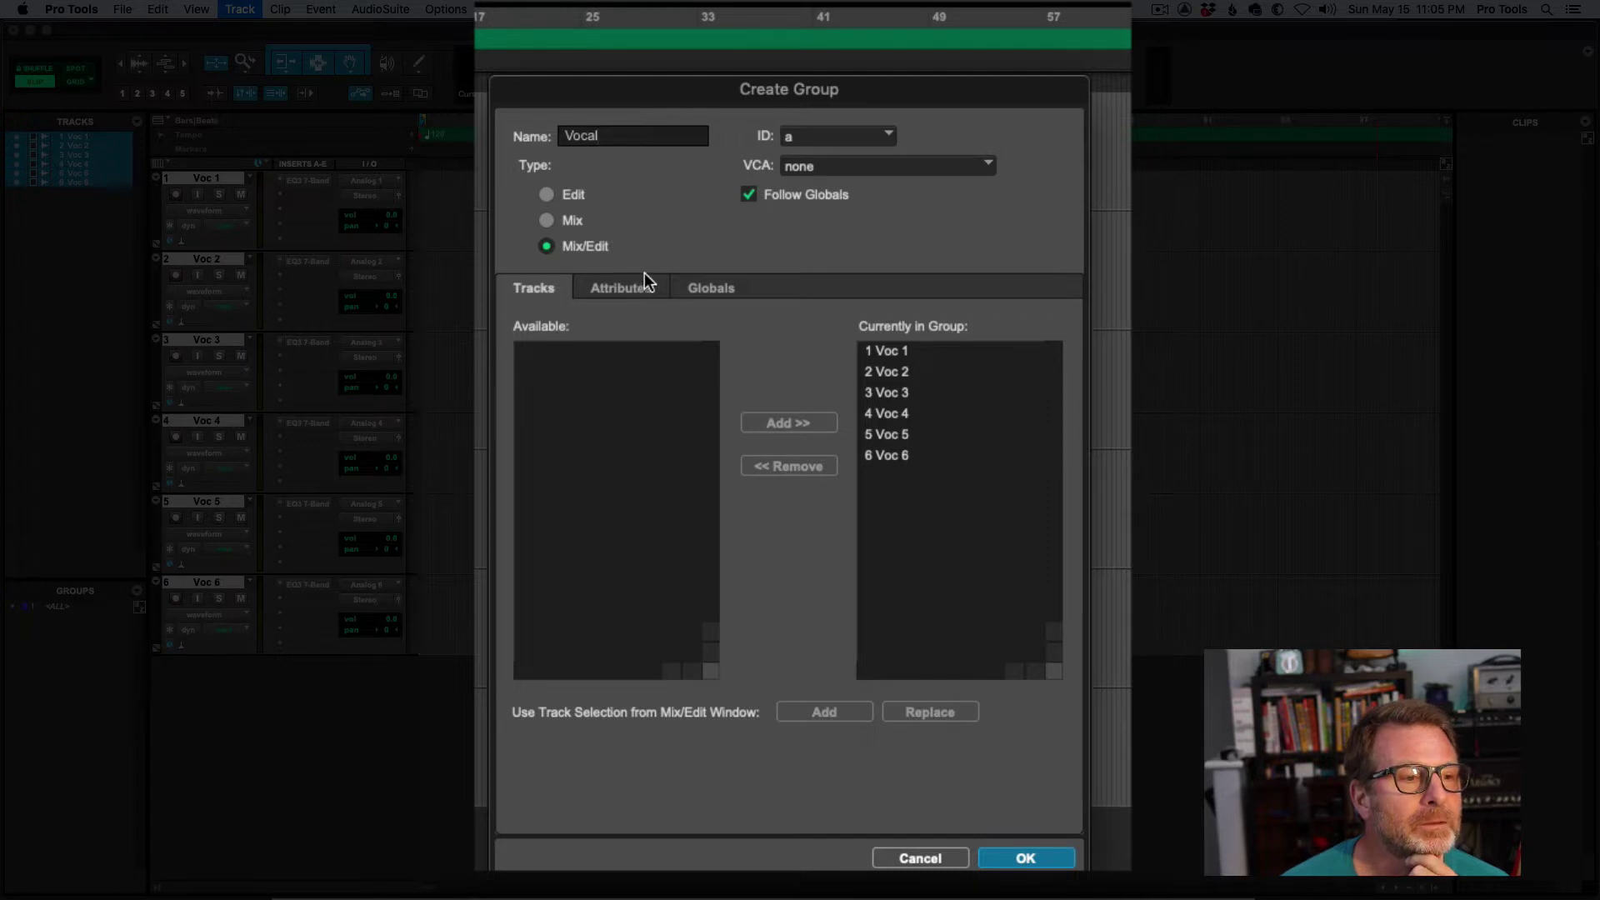
- Turn off Follow Globals and link record enable, solo and input monitoring for the group
left_click(614, 285)
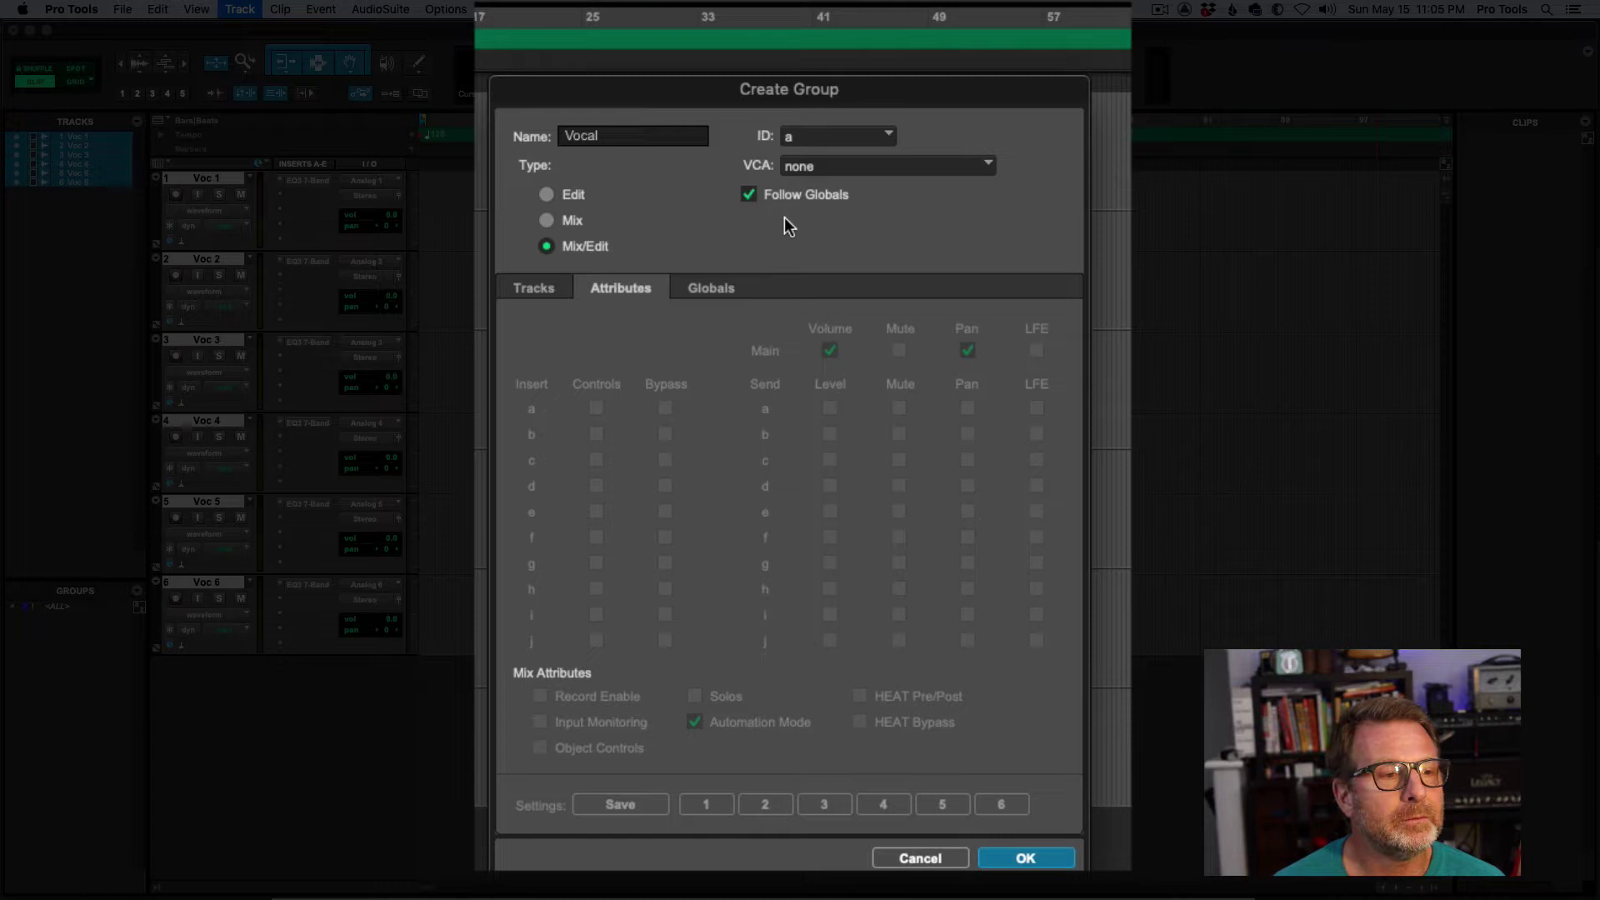
left_click(748, 195)
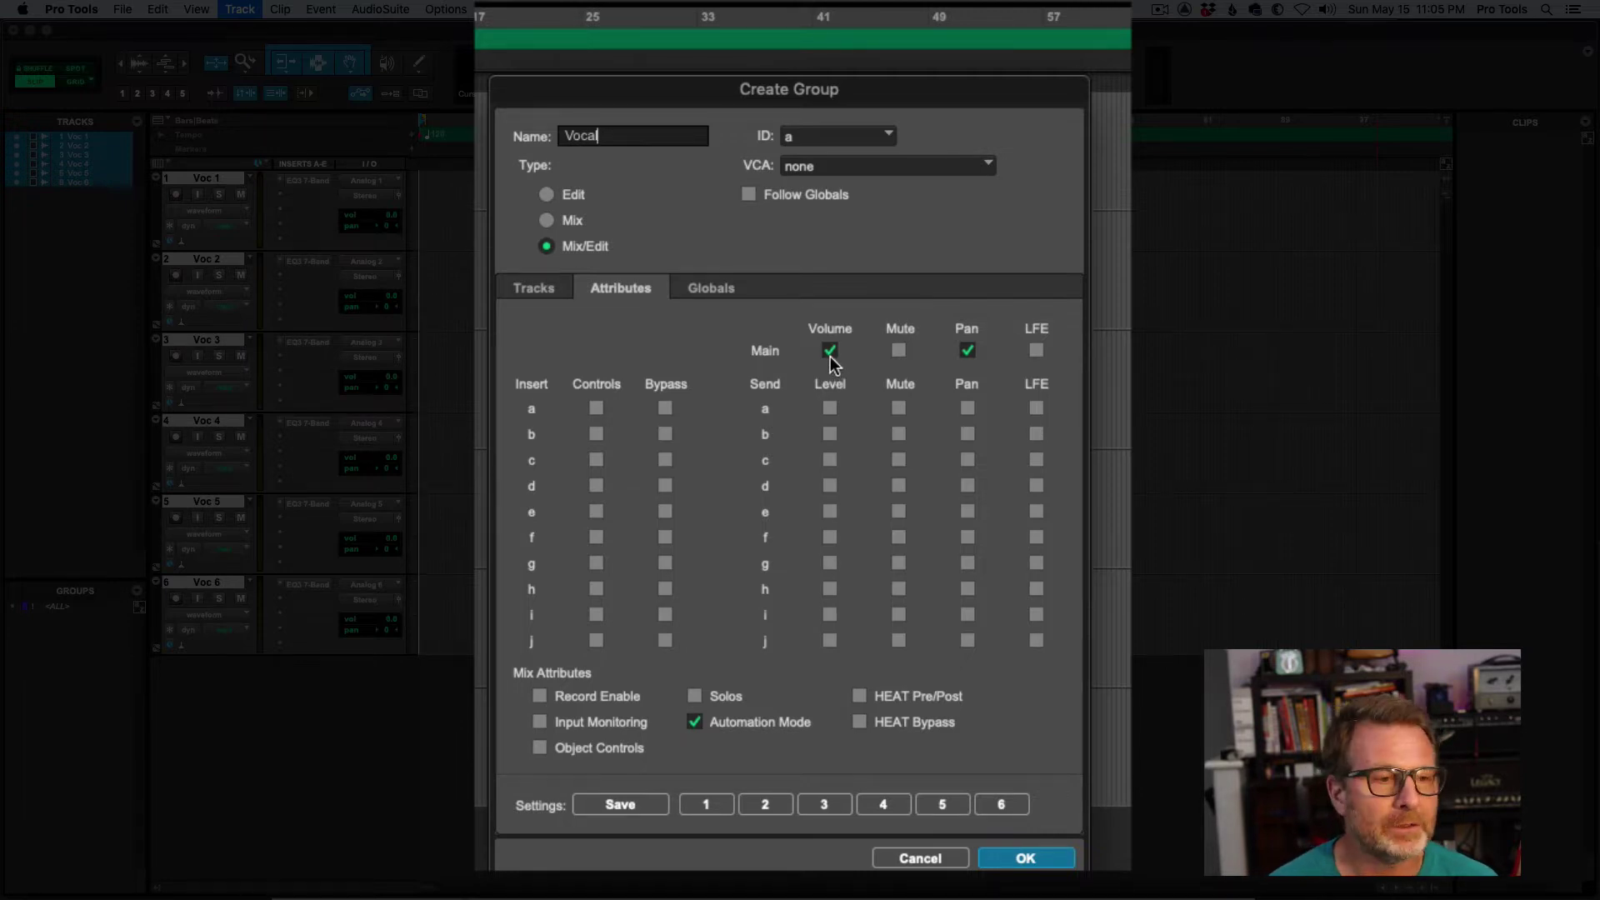
left_click(539, 696)
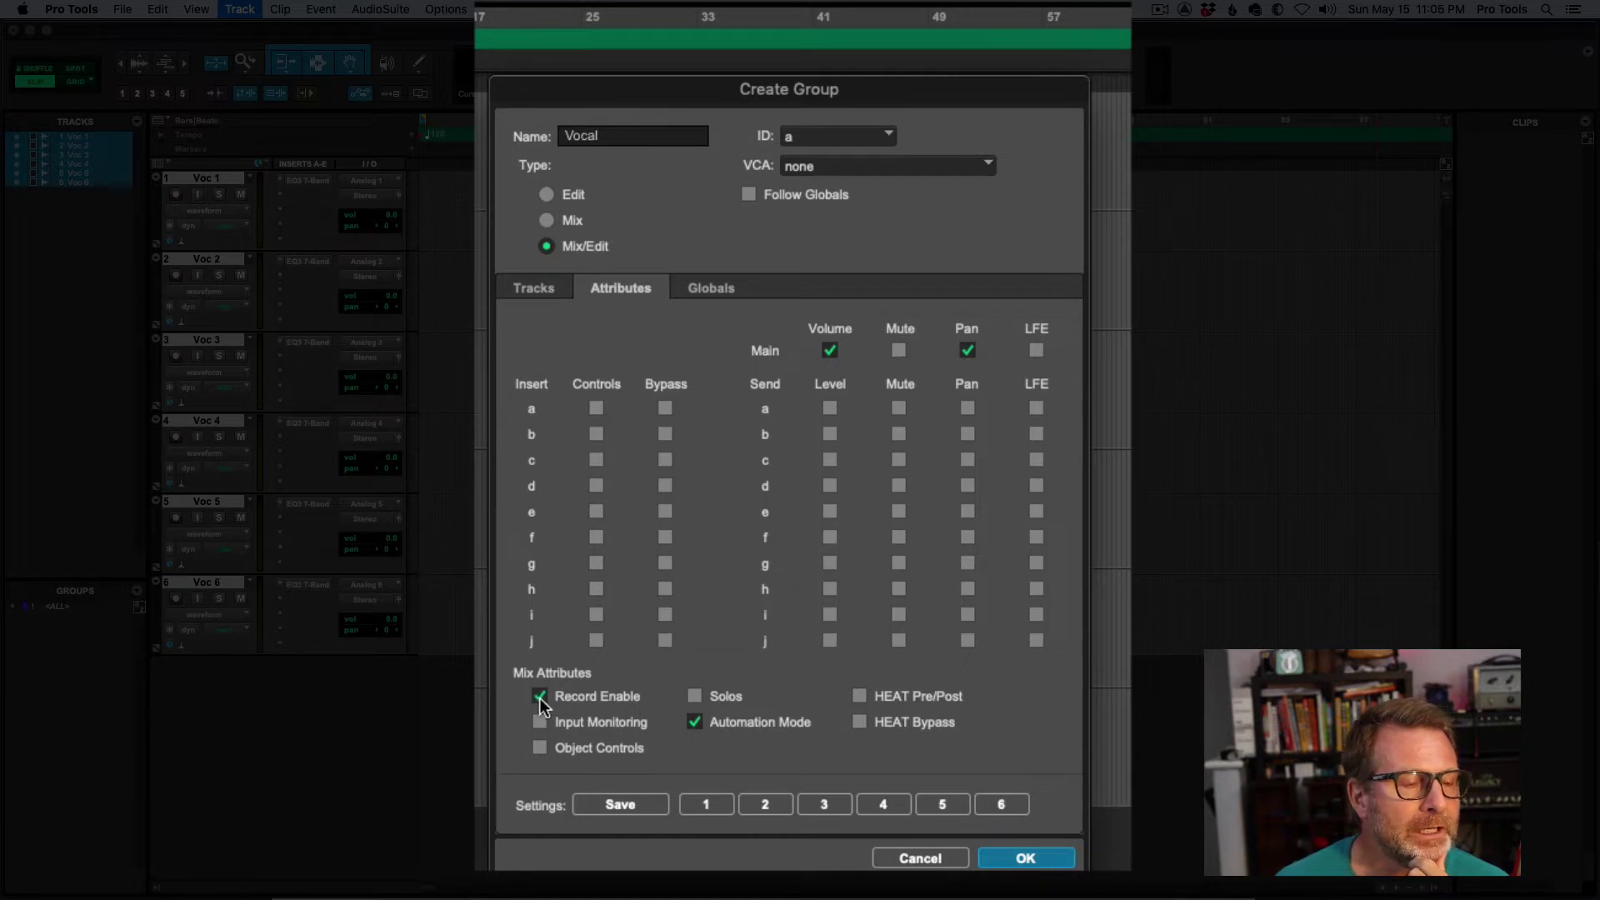
left_click(694, 697)
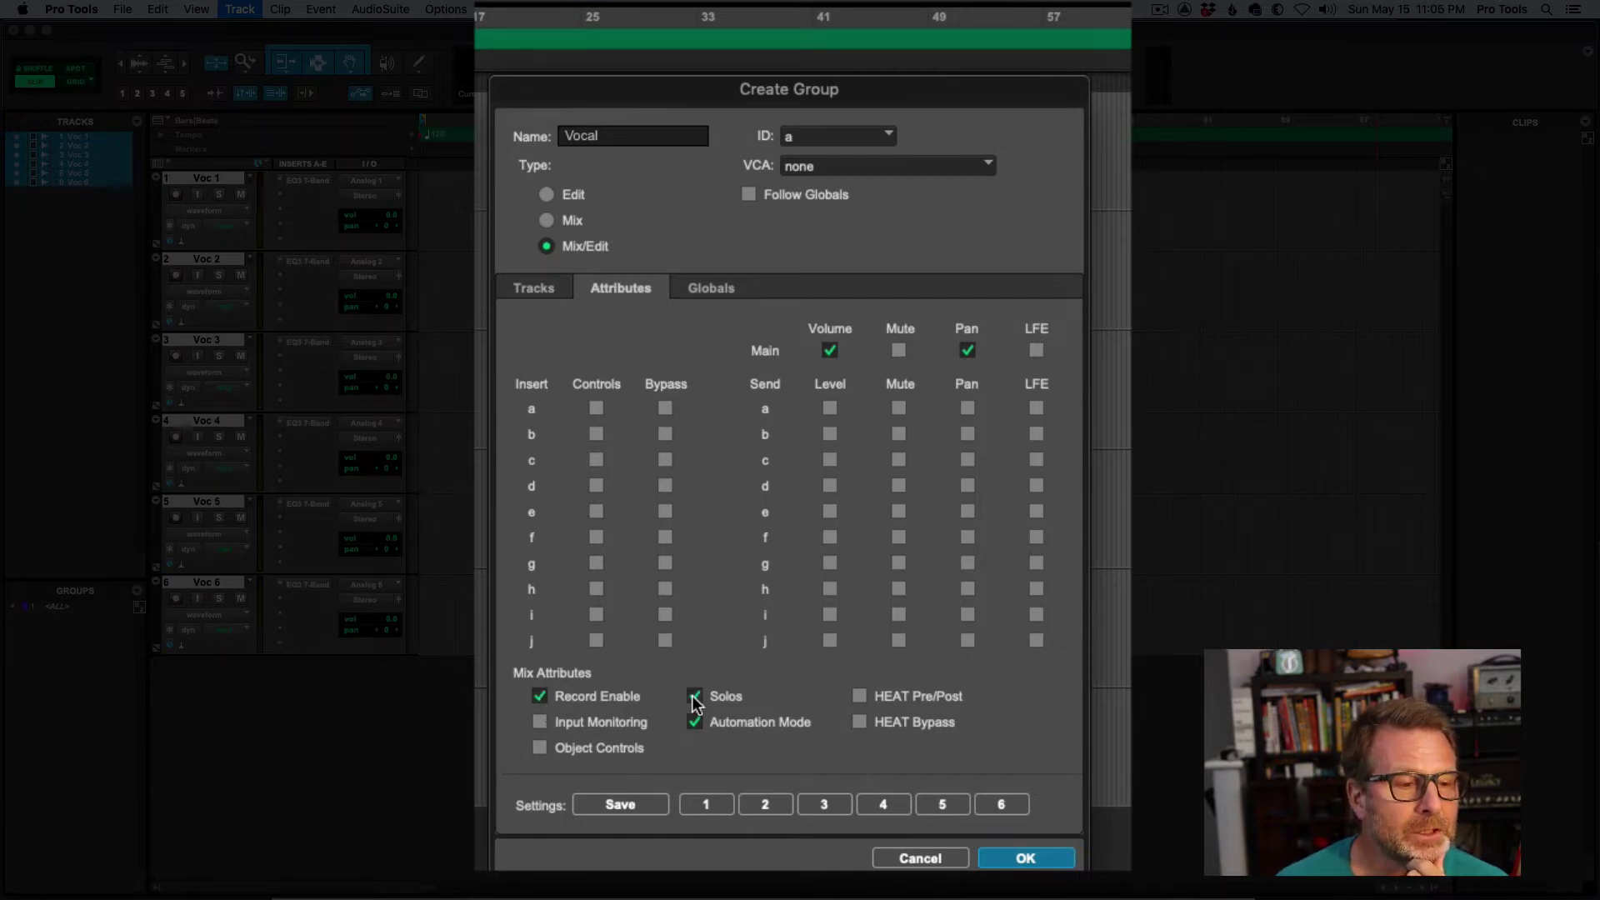
left_click(539, 722)
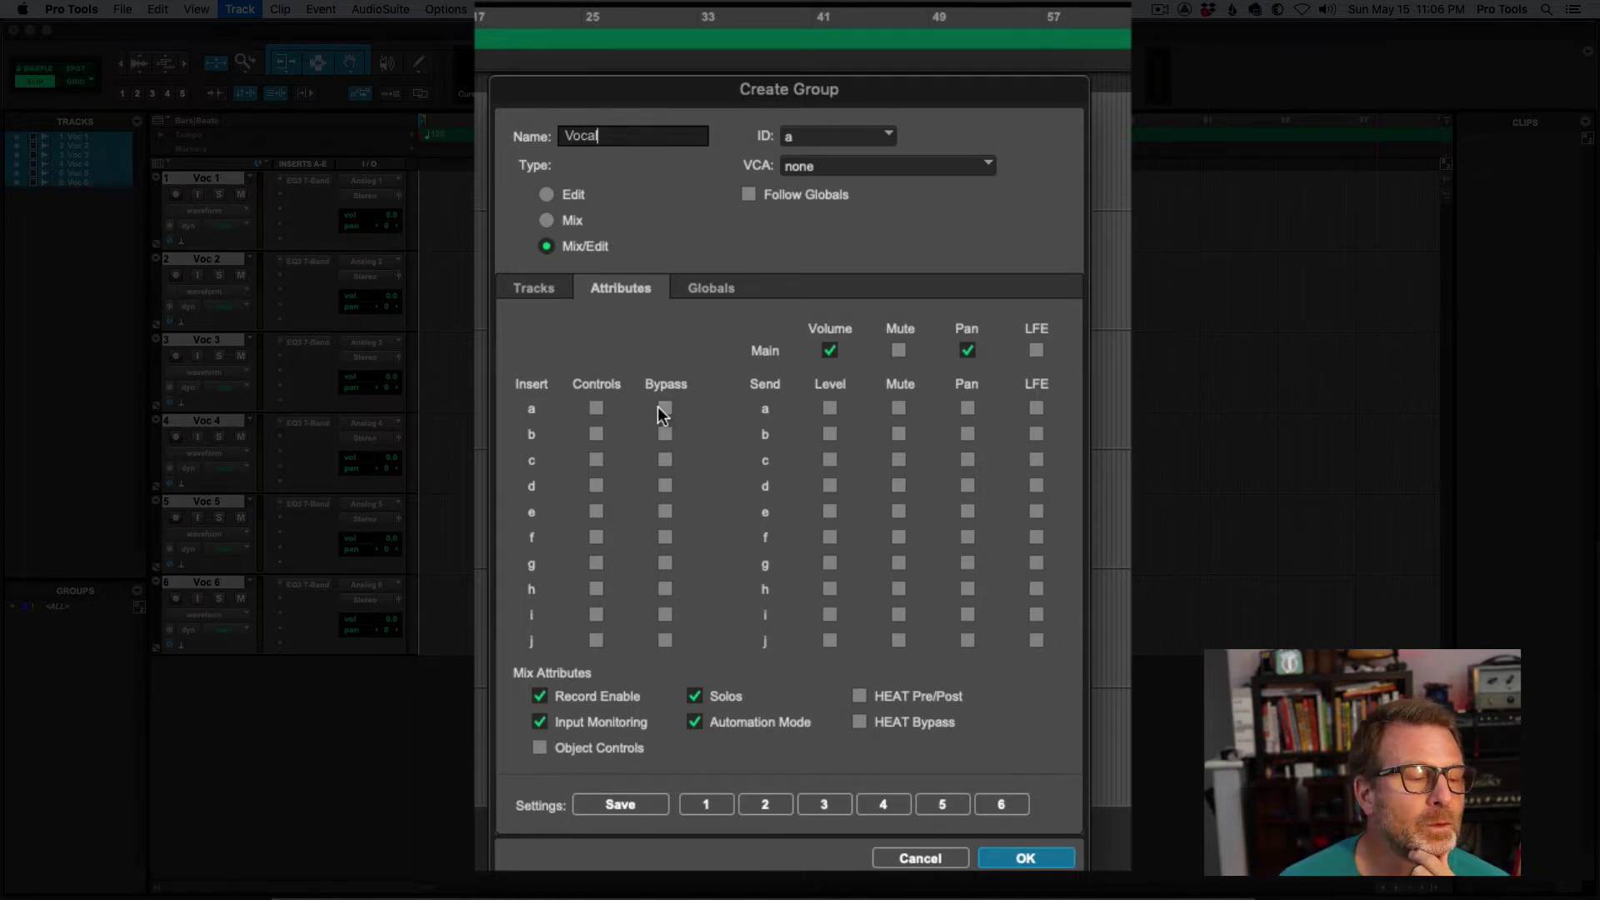
- Link insert a controls/bypass, send a level/mute/pan, send b level/mute, and main mute
left_click(596, 408)
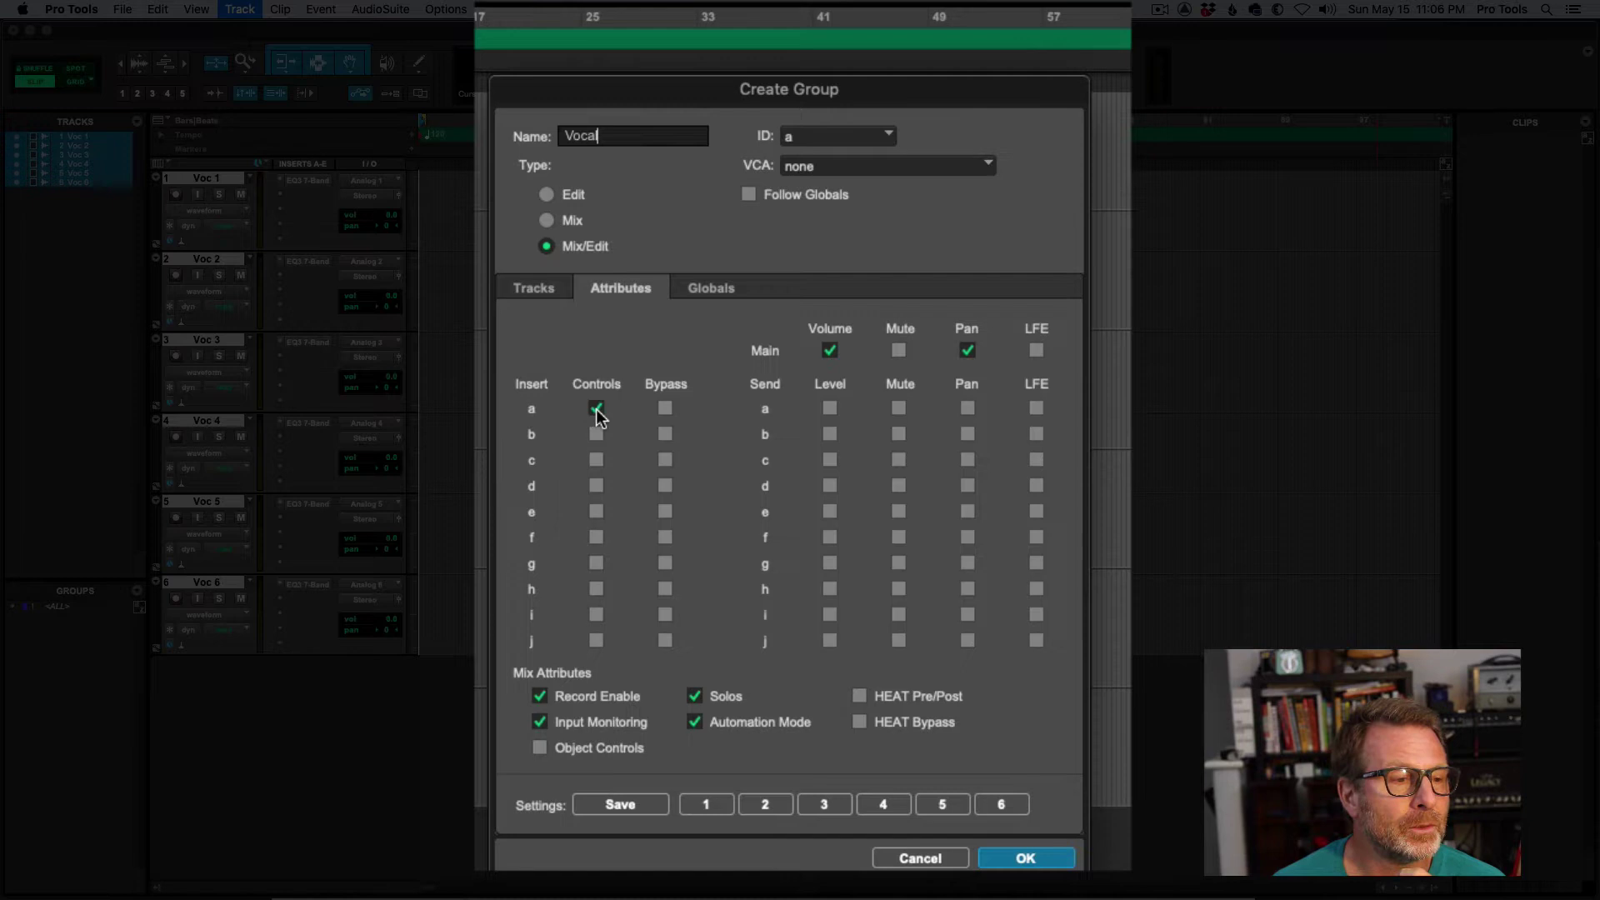
left_click(665, 407)
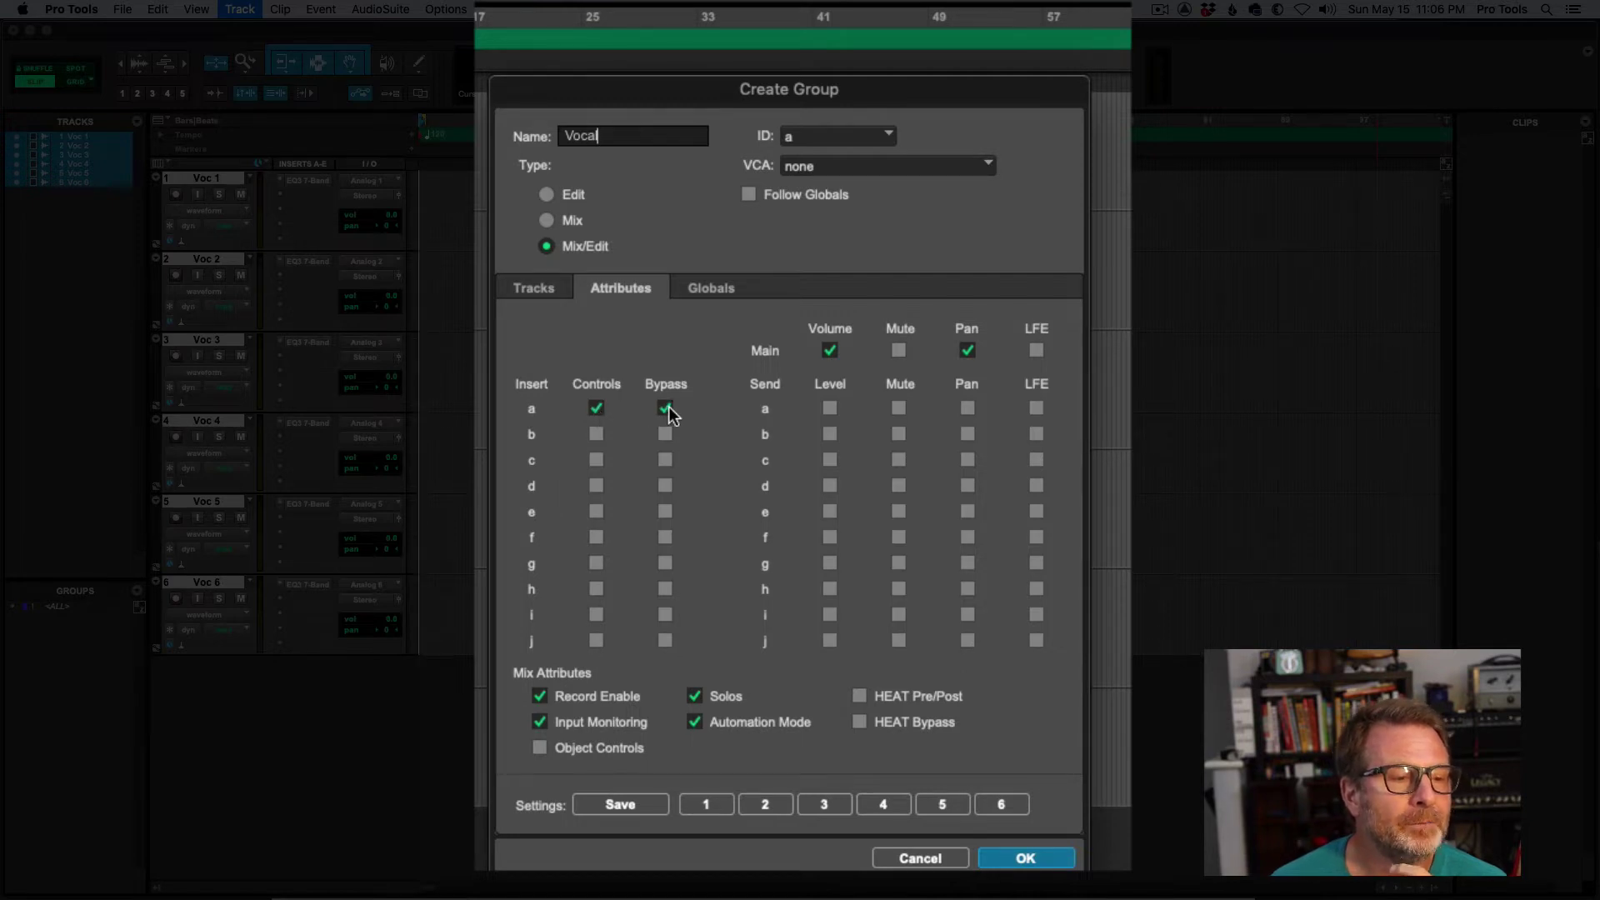
left_click(829, 408)
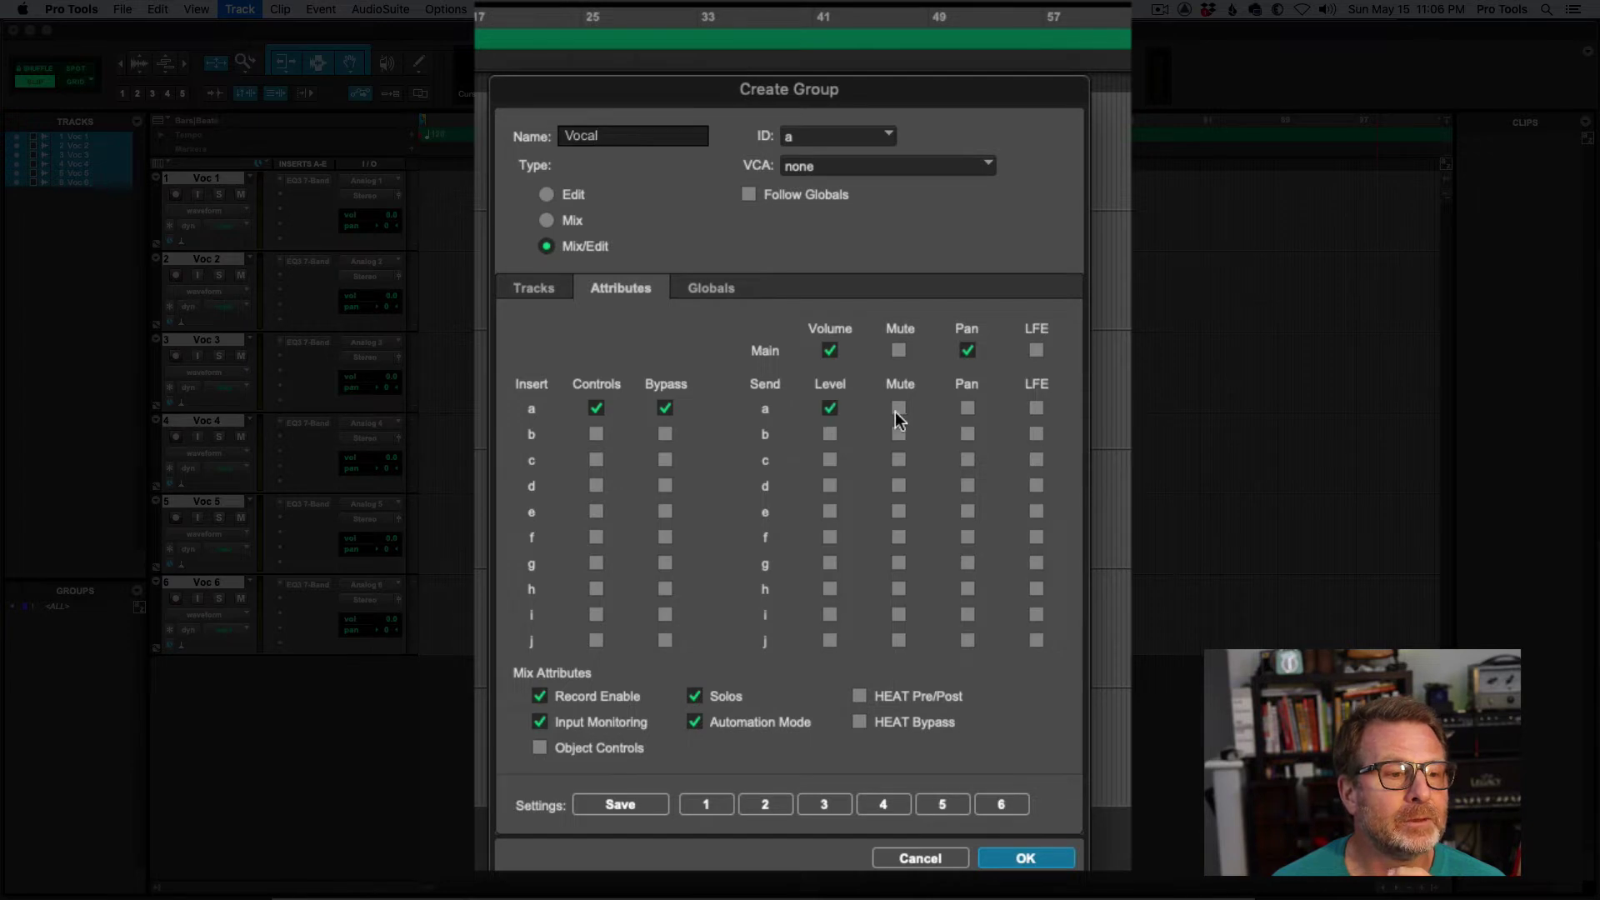
left_click(900, 408)
left_click(966, 407)
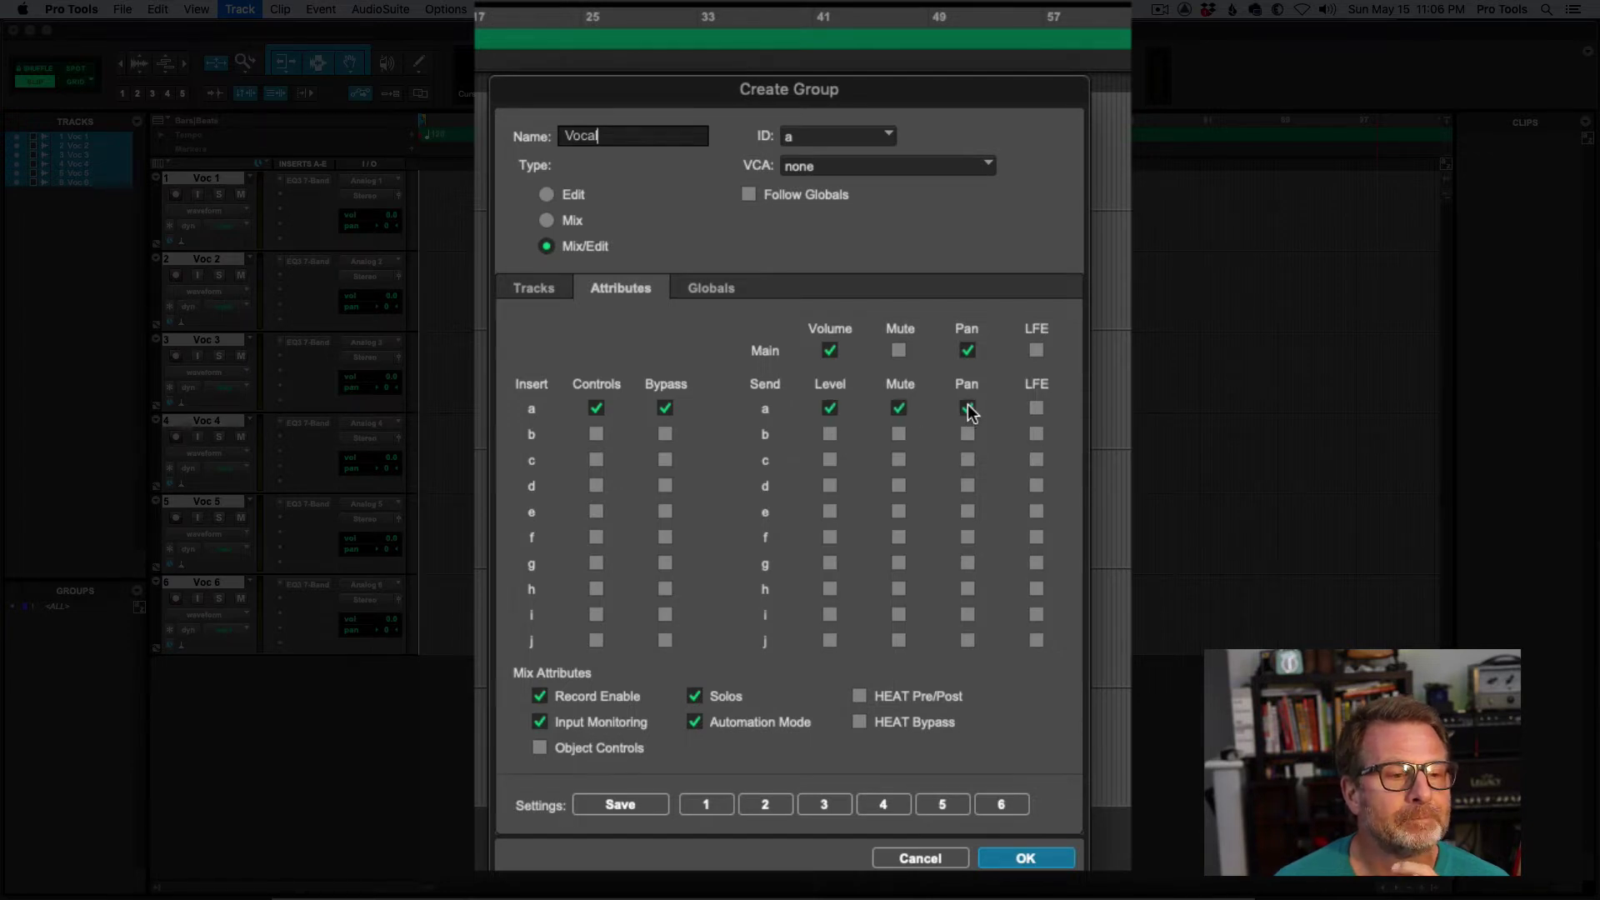
left_click(829, 434)
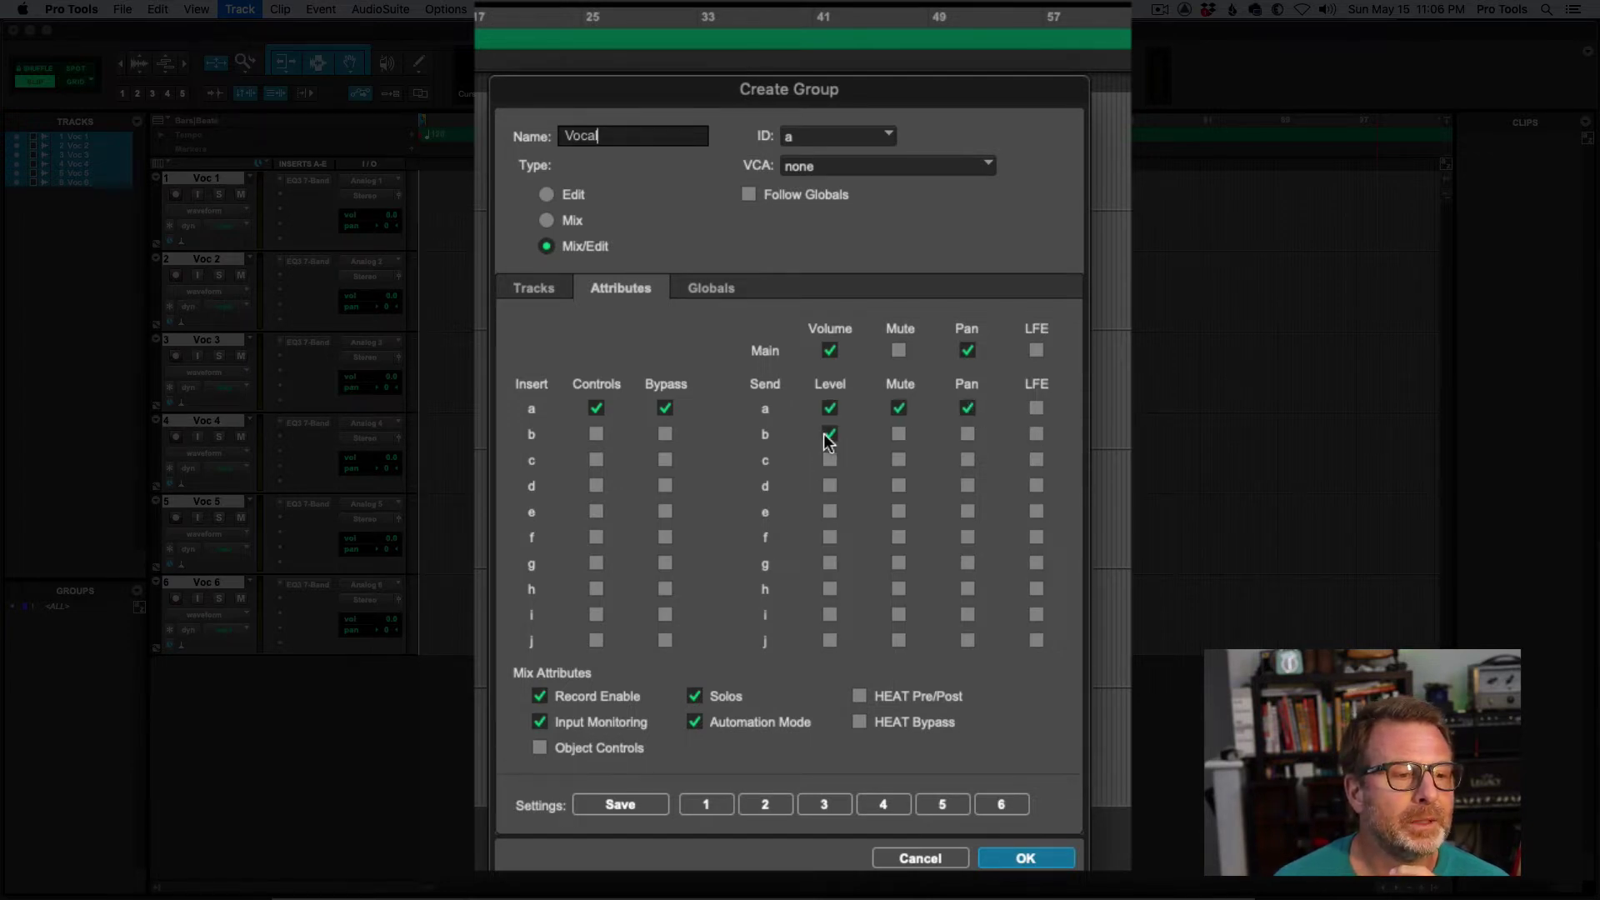
left_click(898, 433)
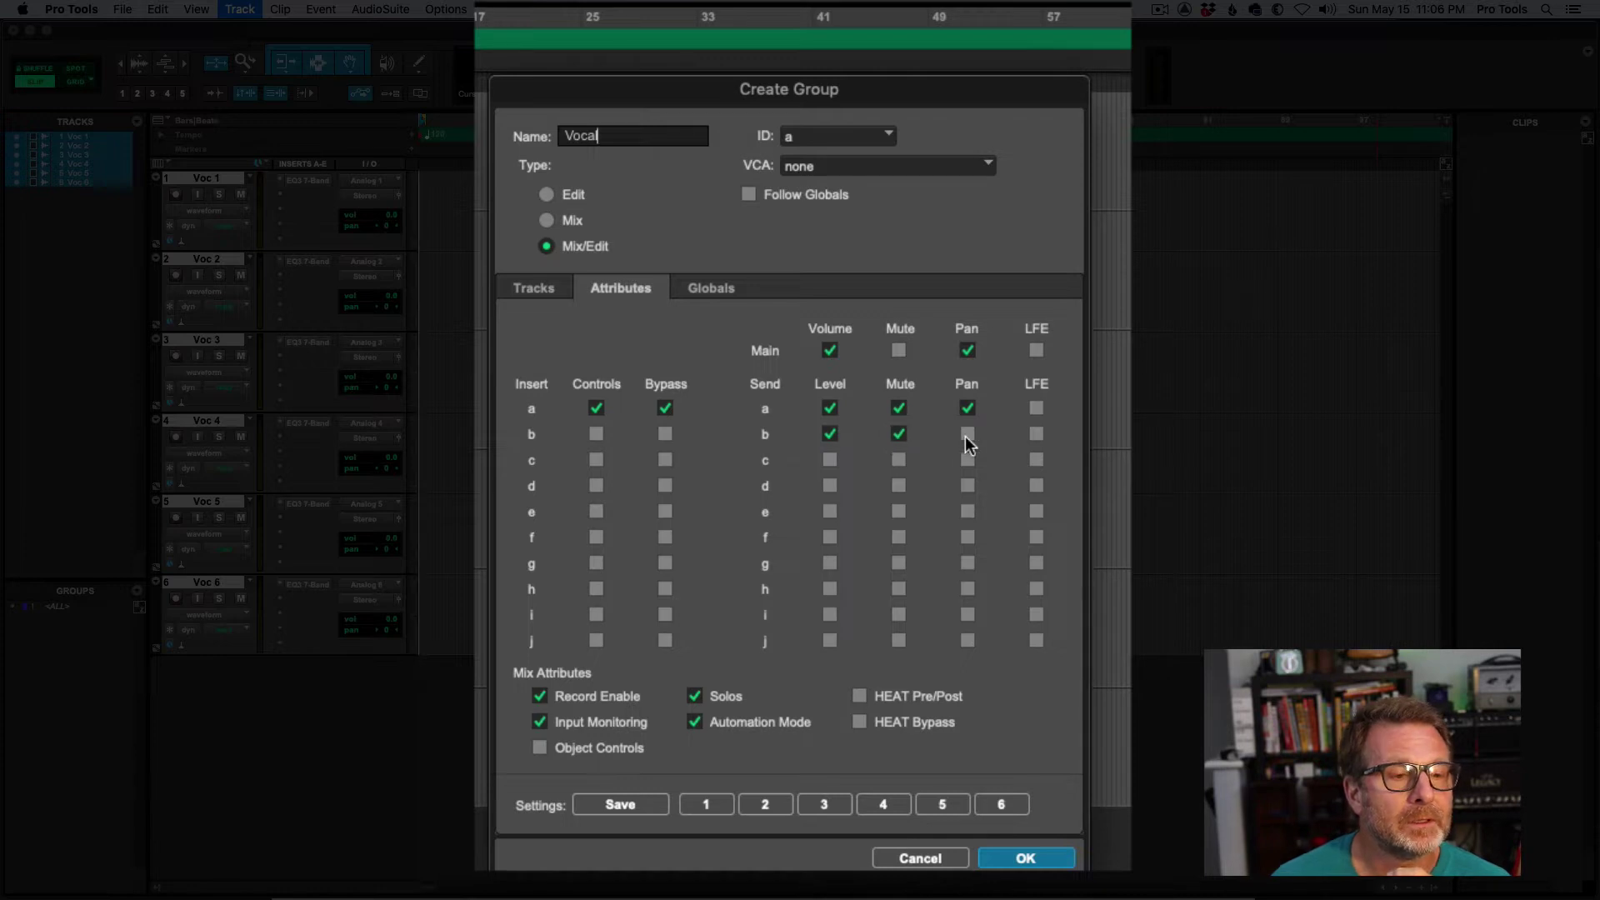
left_click(898, 351)
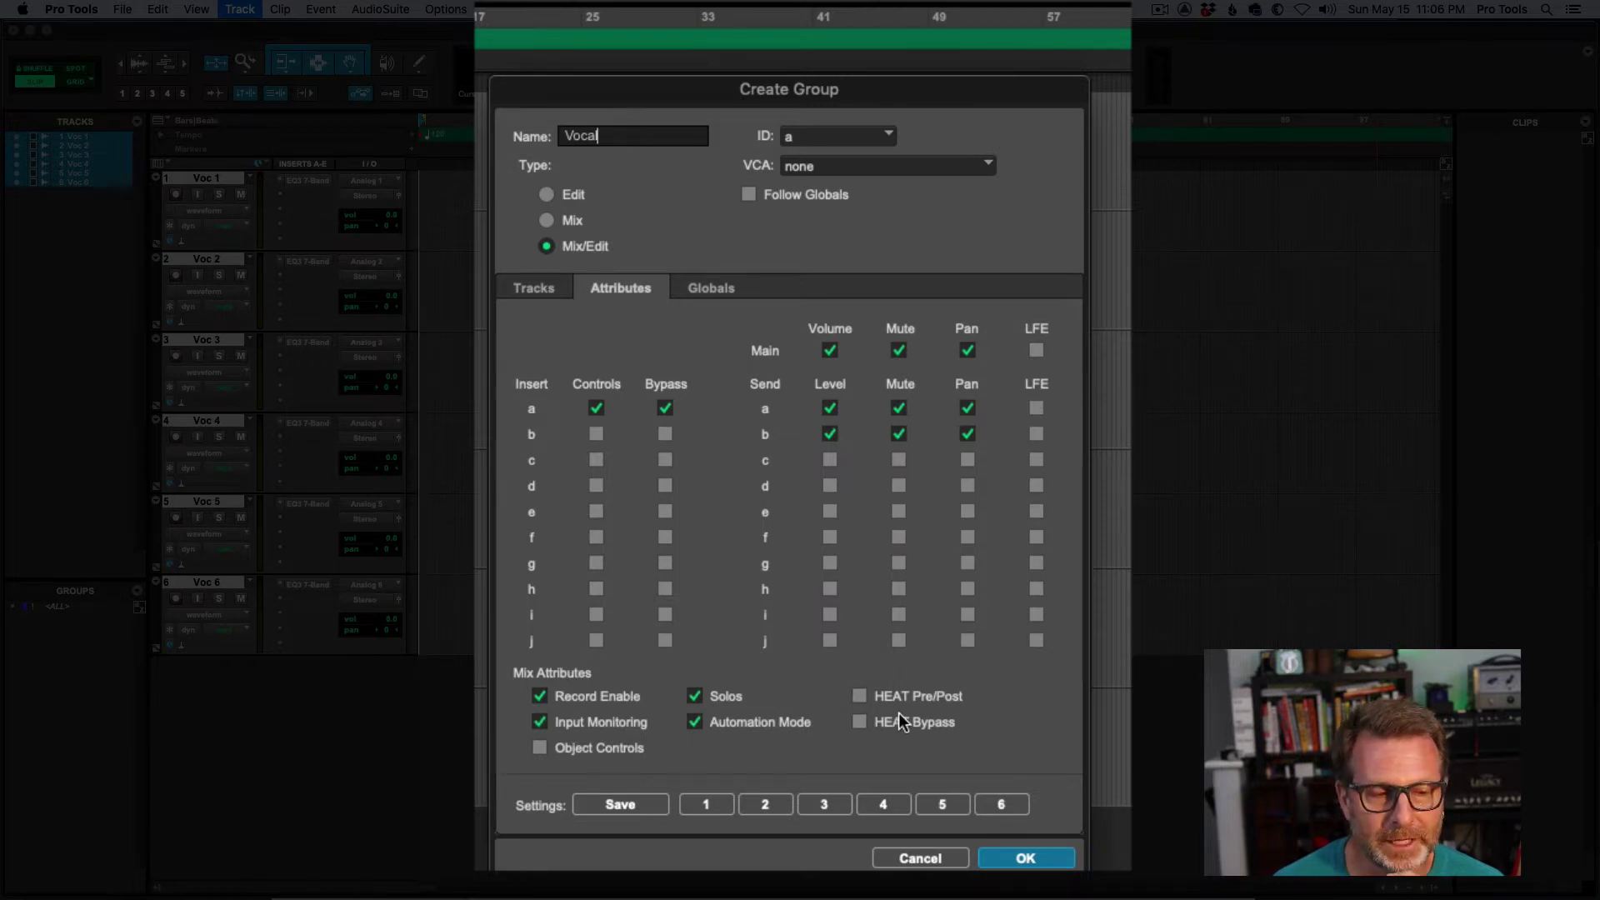
- Create the Vocal group, then test grouped mute, solo and record-arm from Voc 4
left_click(1048, 860)
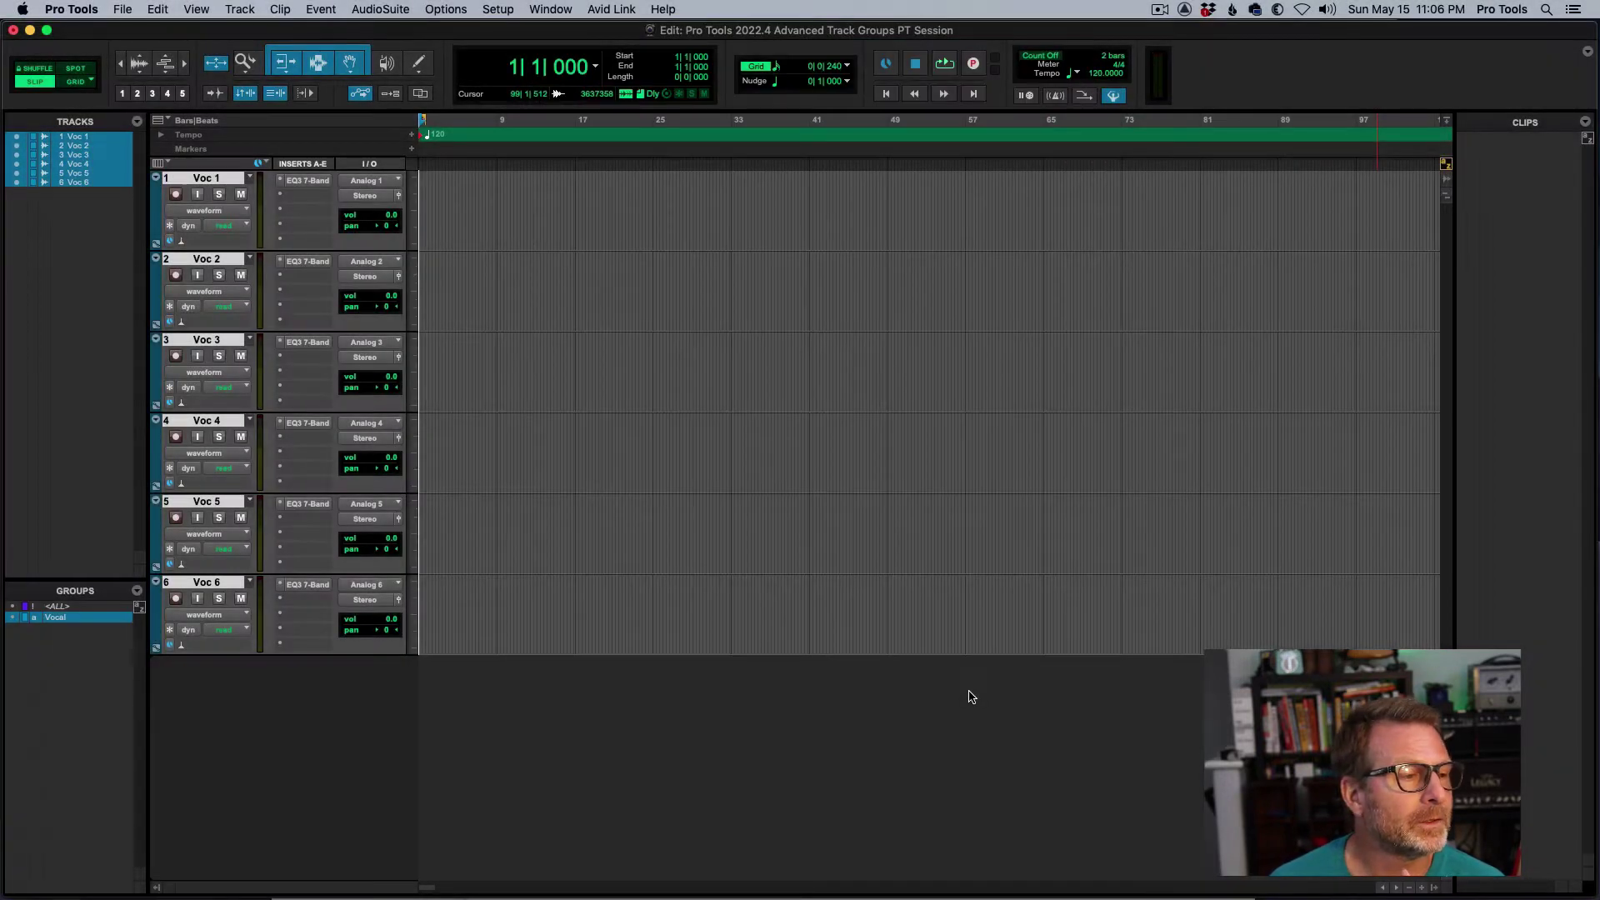
left_click(240, 436)
left_click(240, 437)
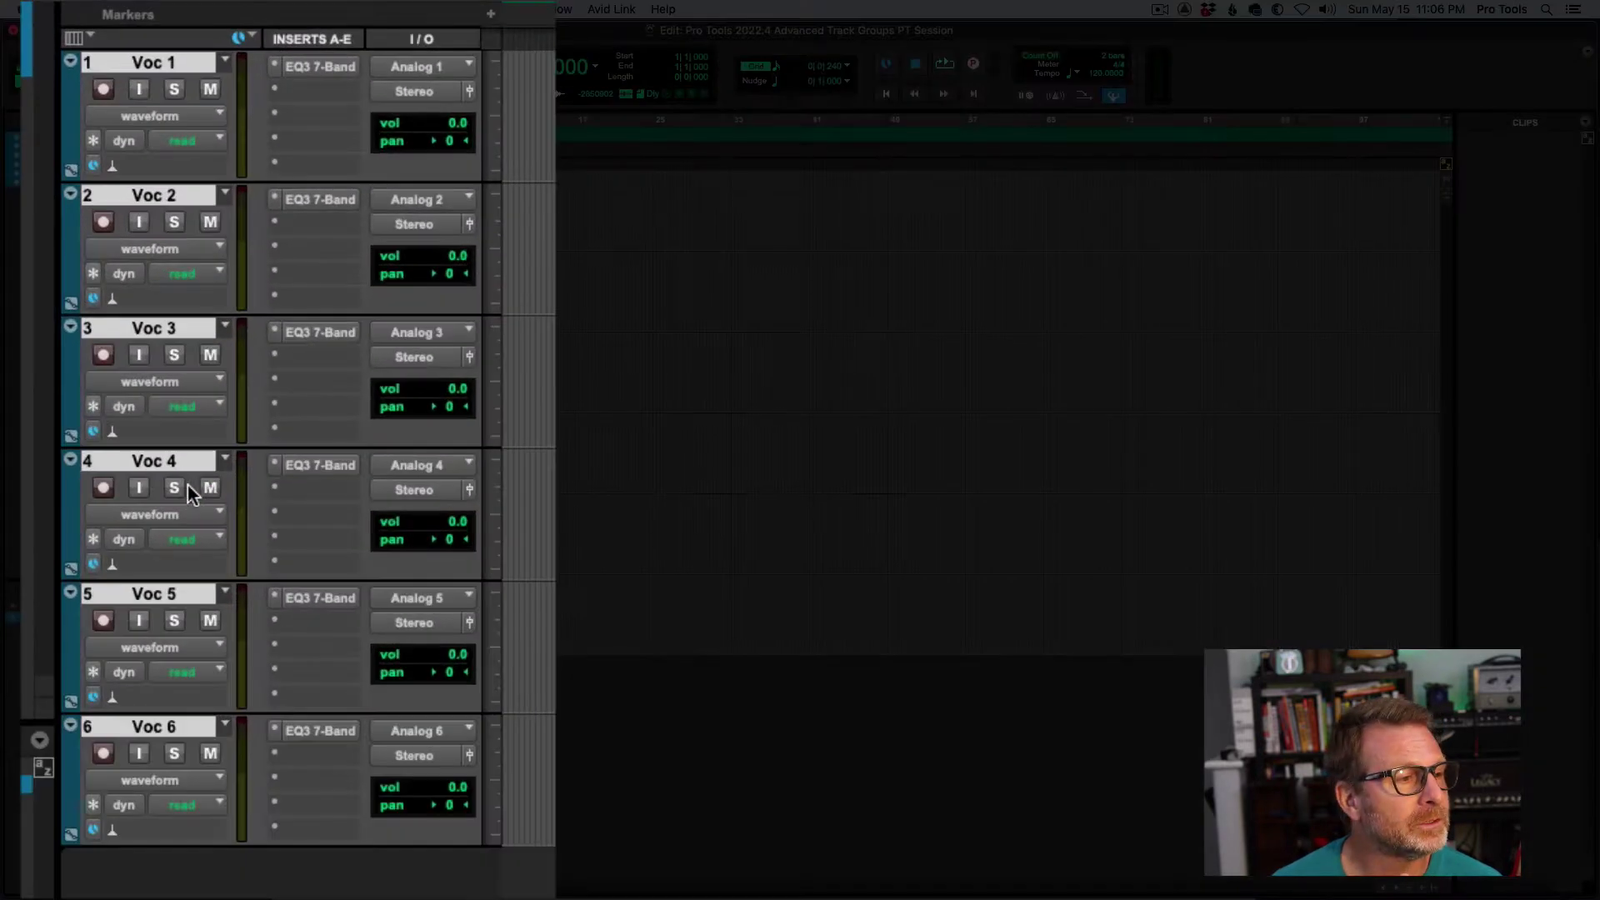
left_click(219, 437)
left_click(218, 436)
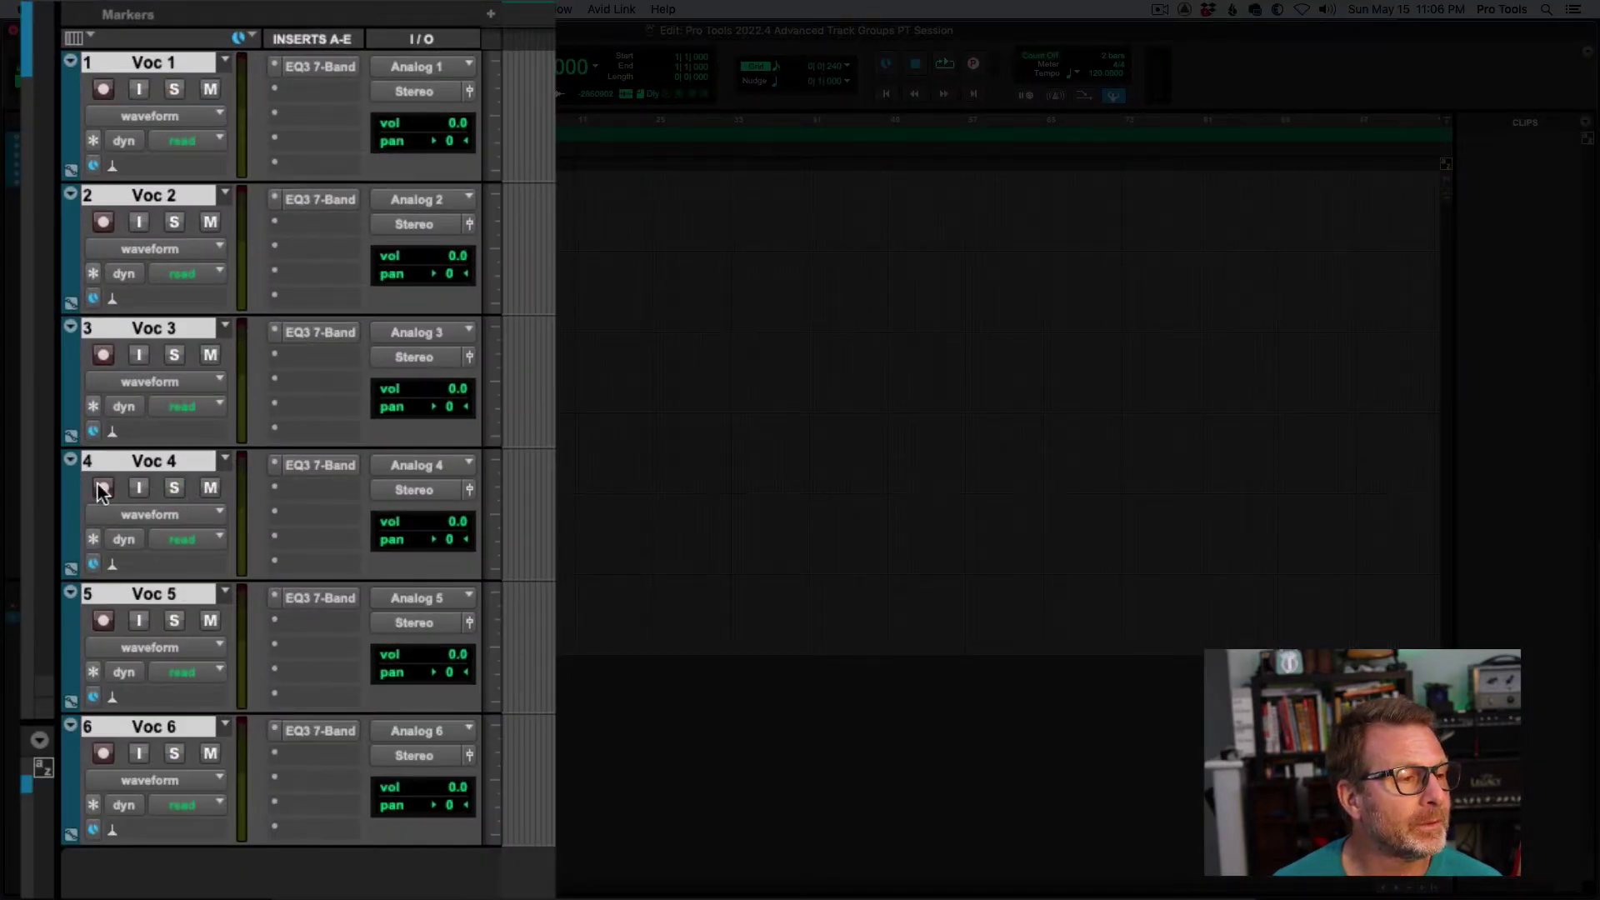
left_click(100, 487)
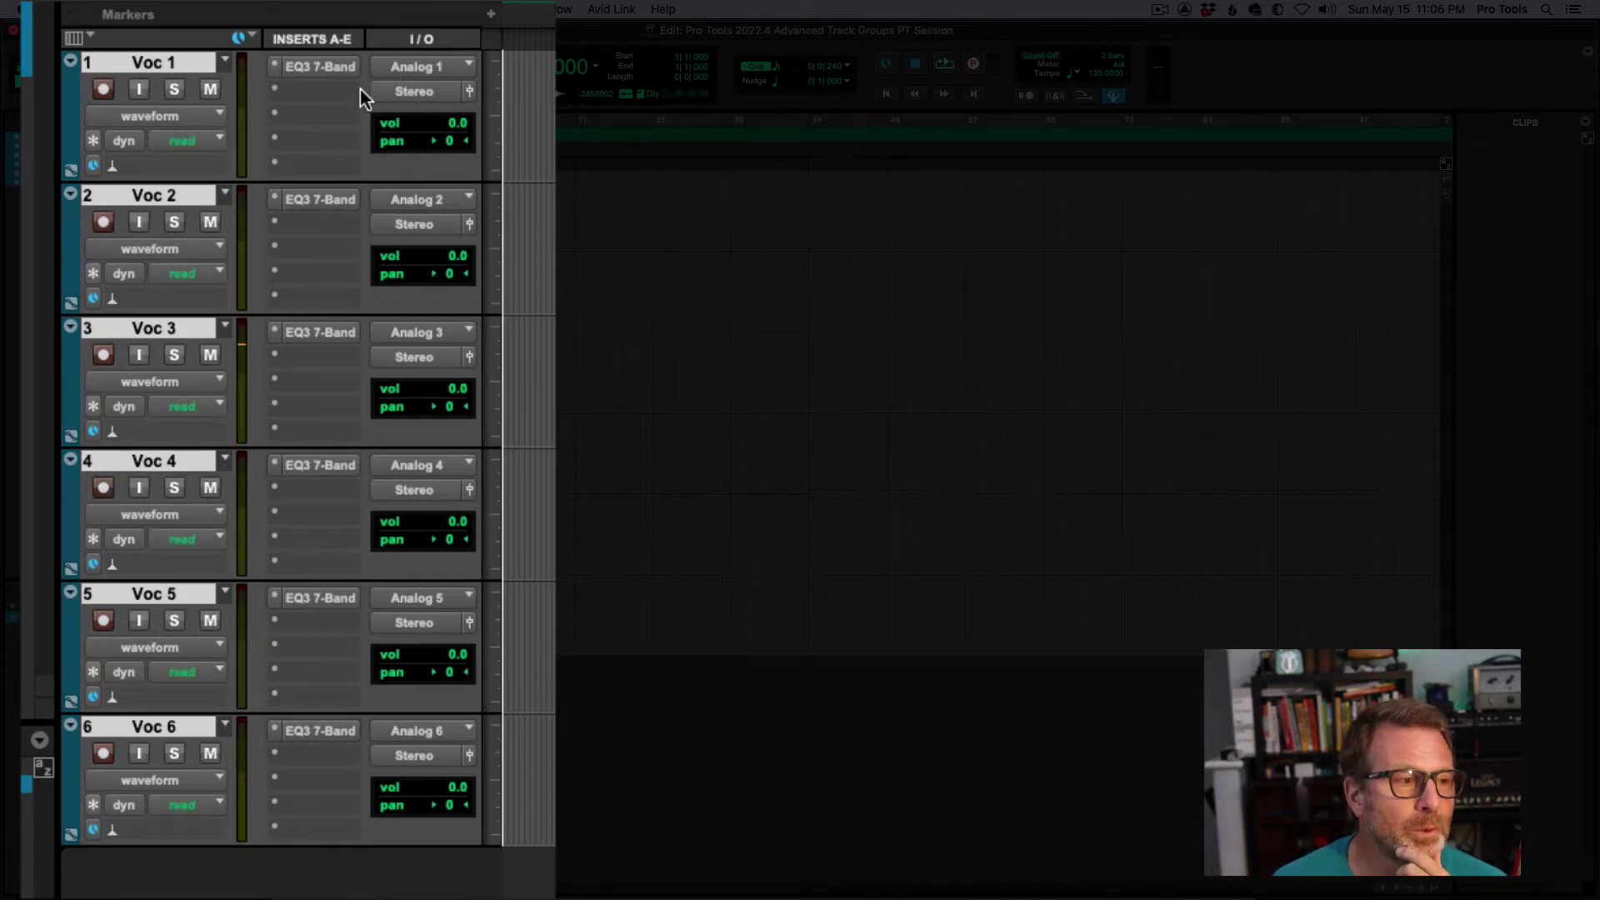
- Open the EQ3 7-Band plug-in windows for Voc 1 through Voc 4 and spread them out
left_click(309, 65)
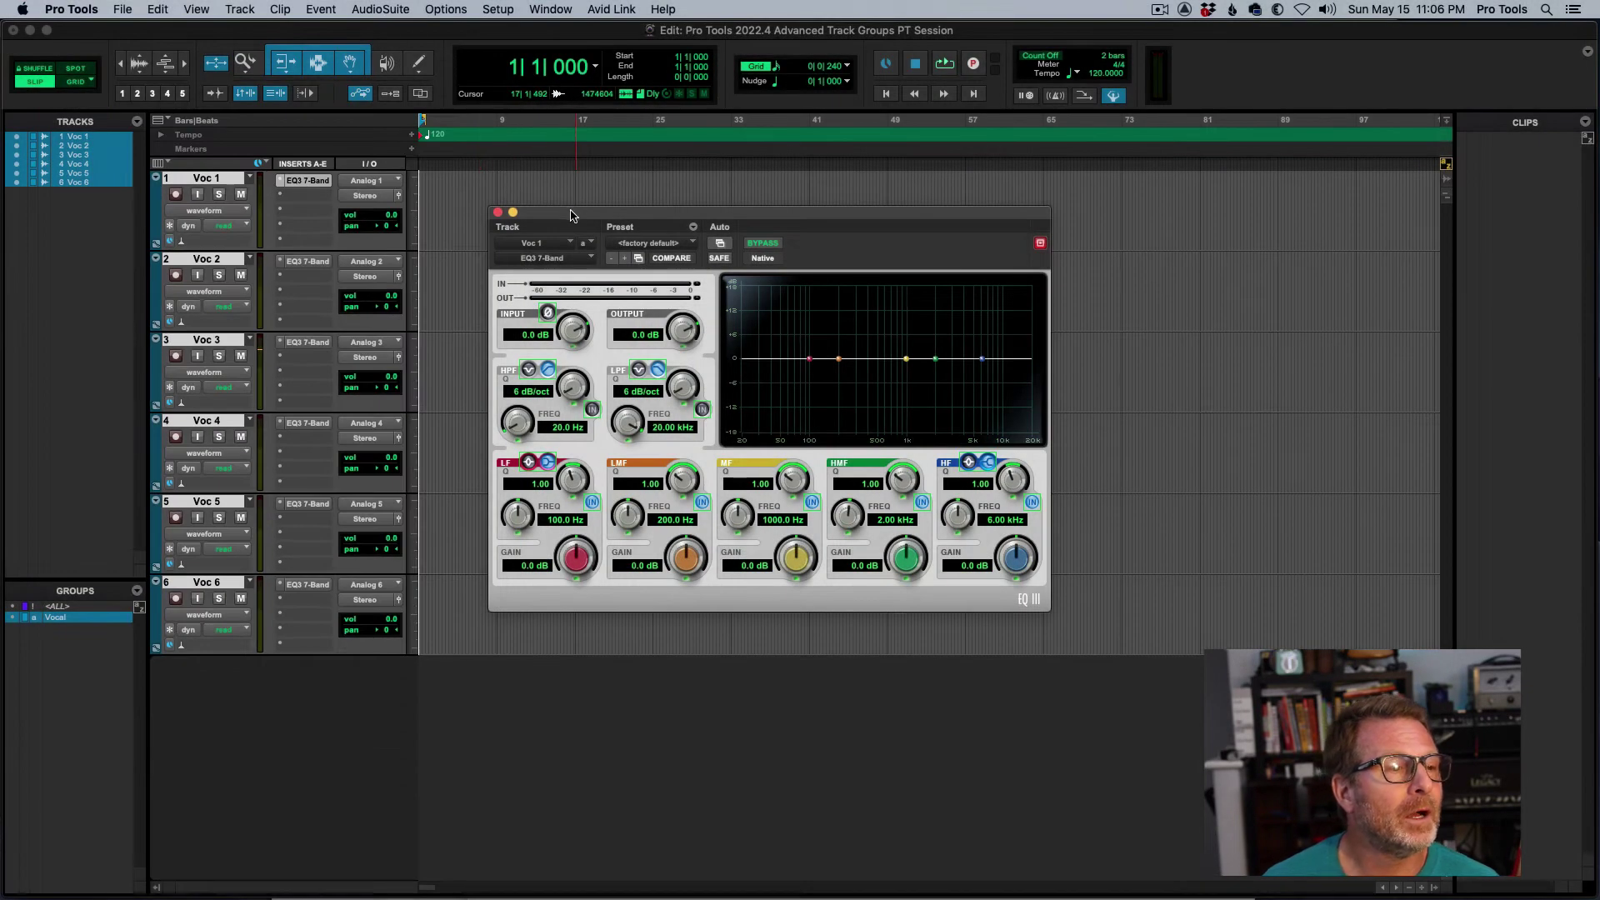
mouse_move(577, 207)
left_mouse_down()
mouse_move(539, 226)
mouse_move(542, 203)
mouse_move(559, 206)
left_mouse_up()
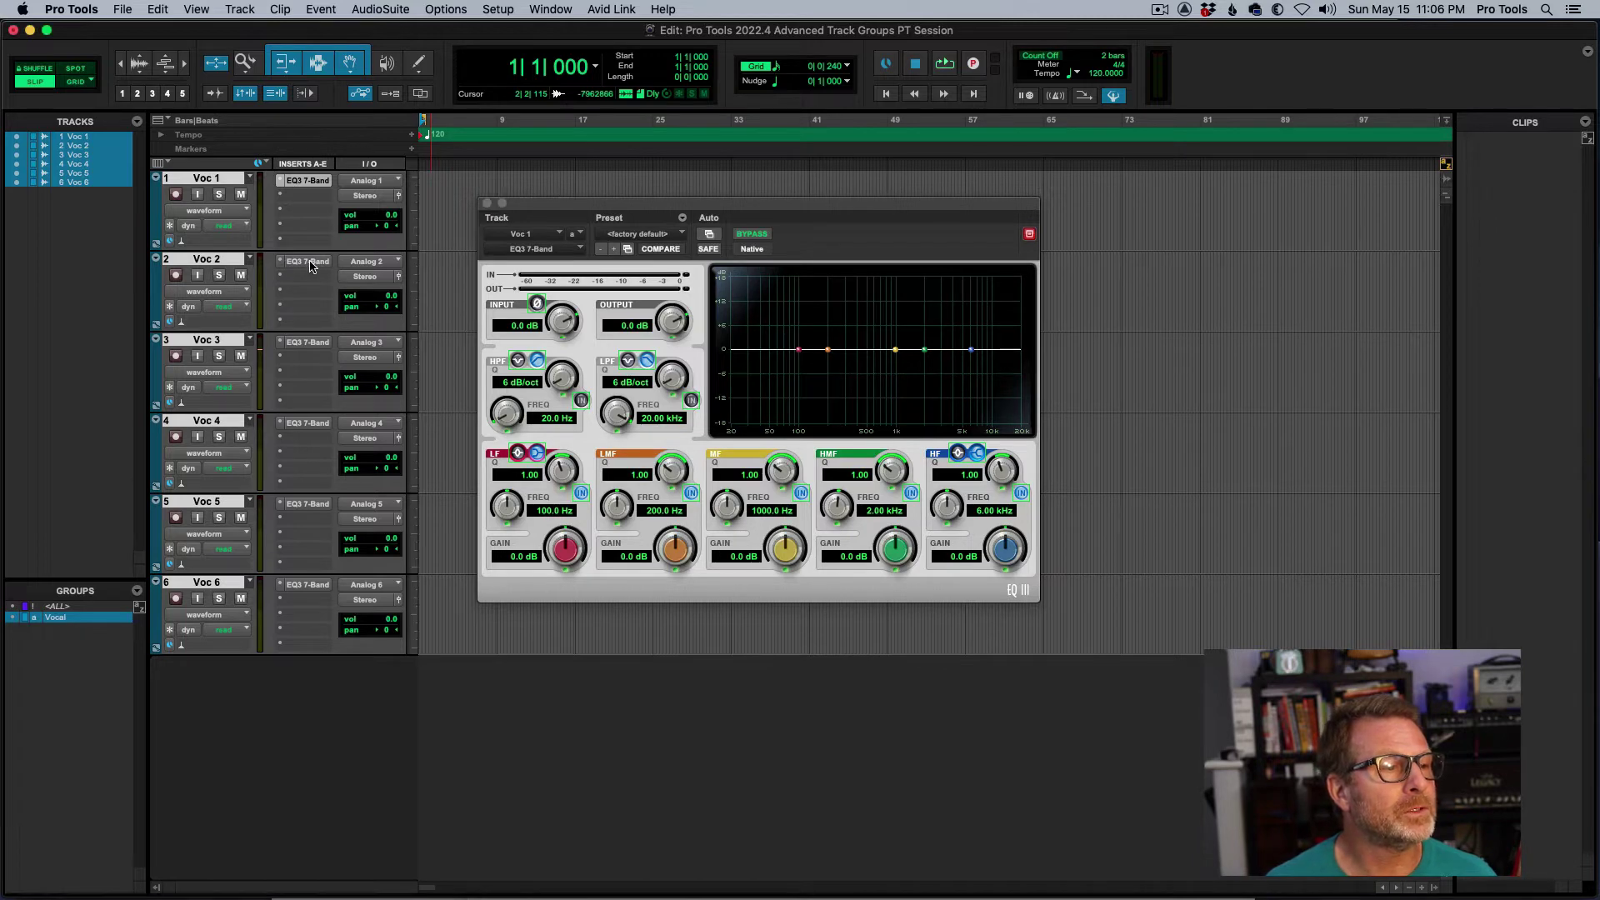
left_click(311, 264)
left_click_drag(278, 32, 1284, 205)
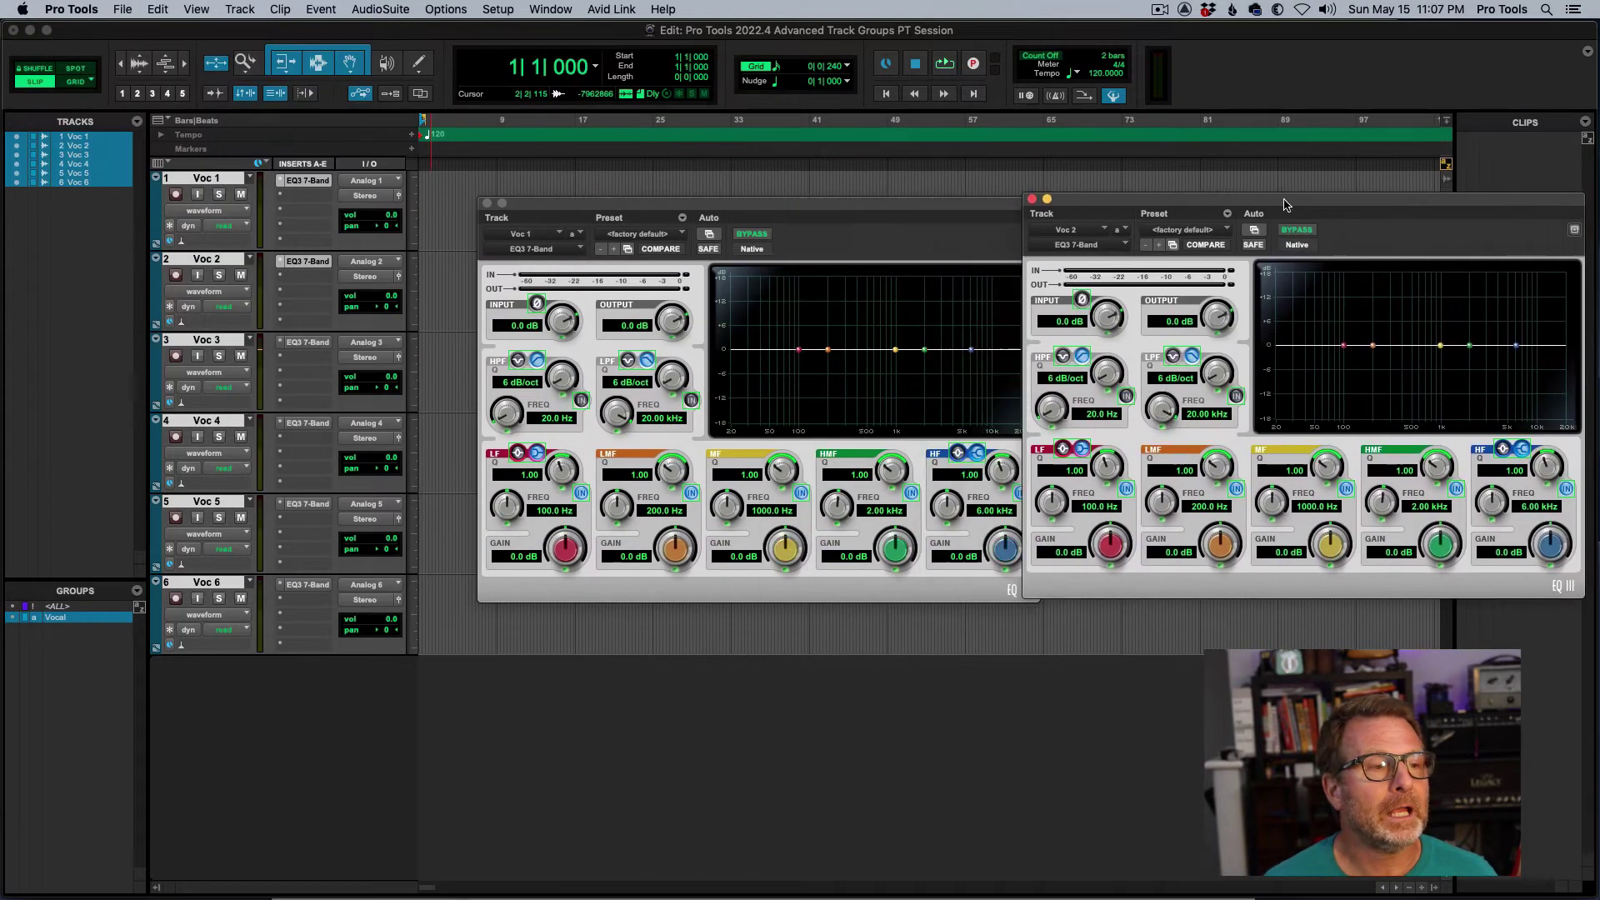
left_click(308, 343)
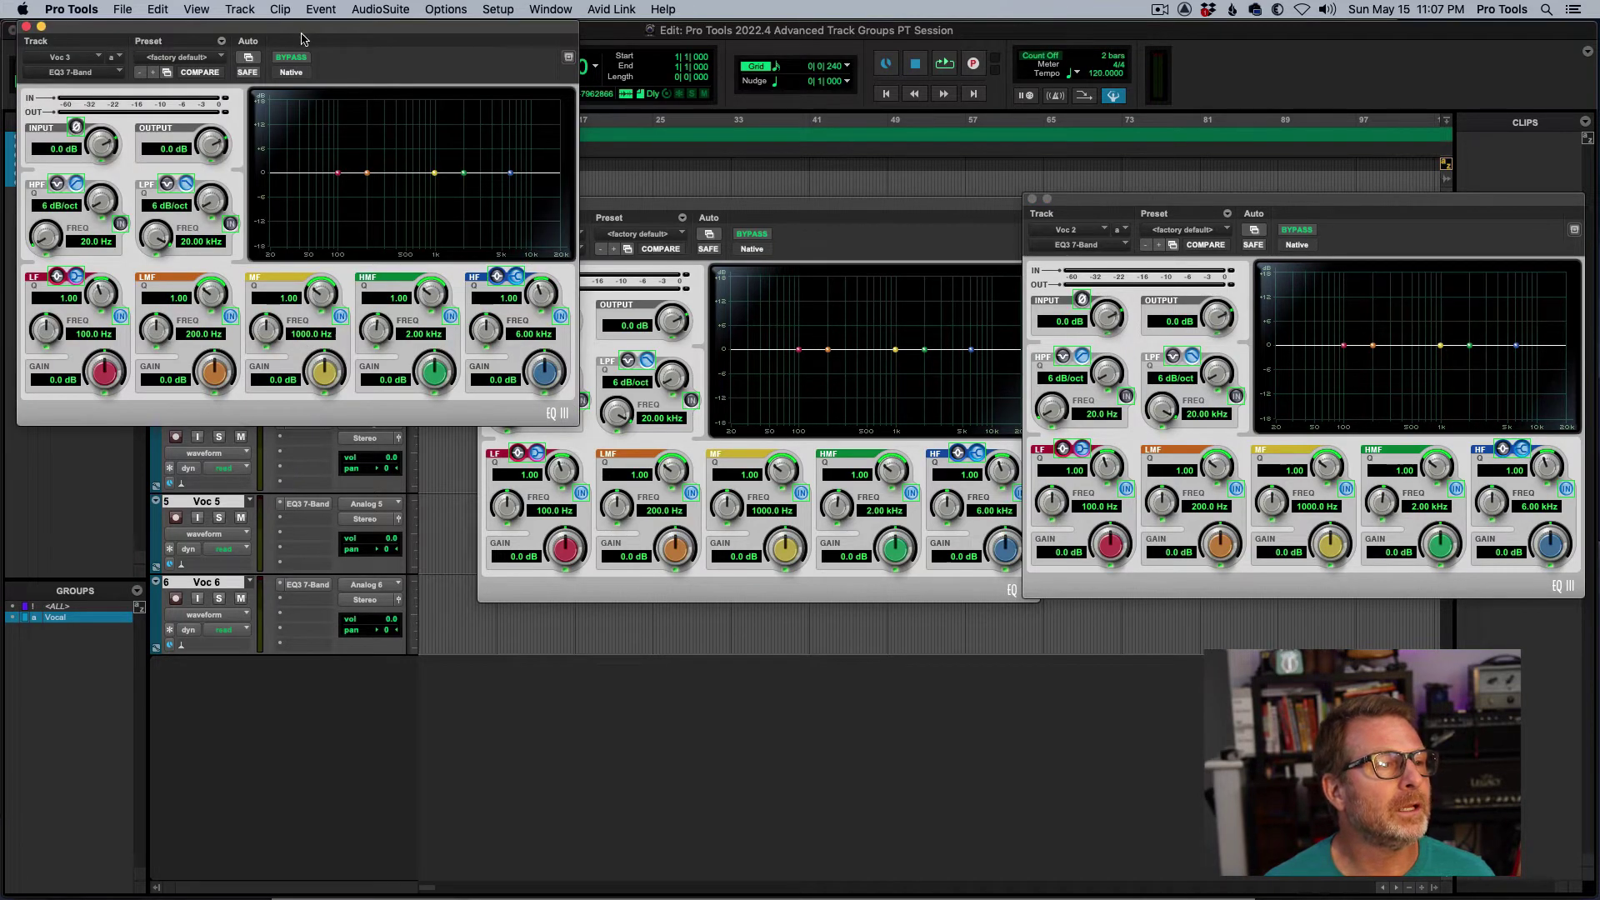
left_click_drag(301, 39, 575, 43)
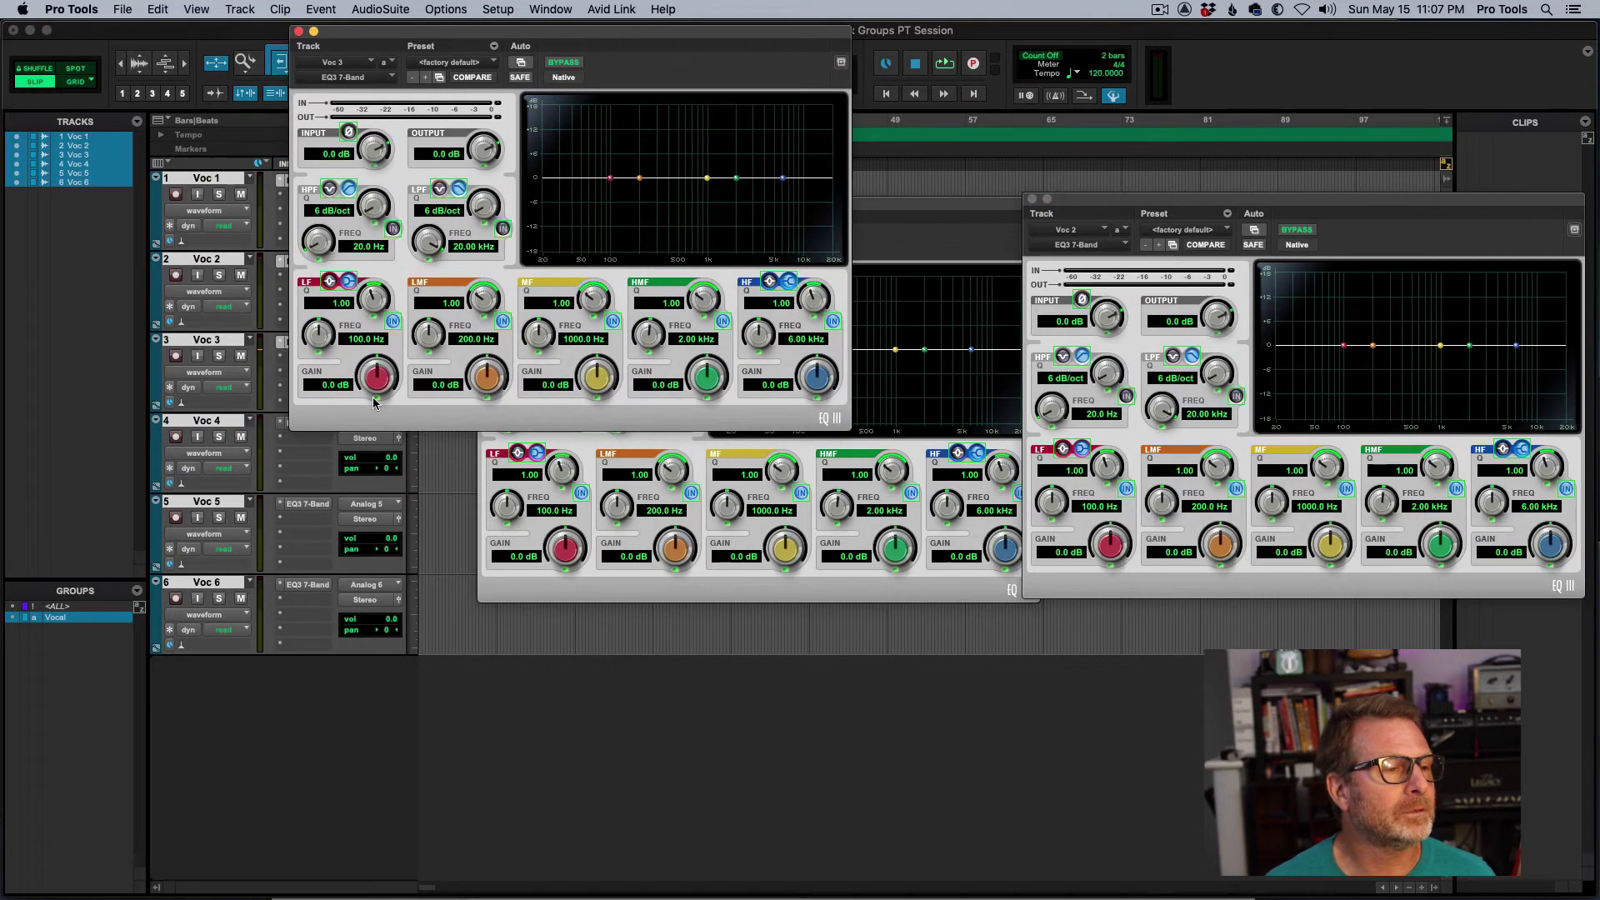
left_click(285, 426)
left_click_drag(343, 57, 874, 514)
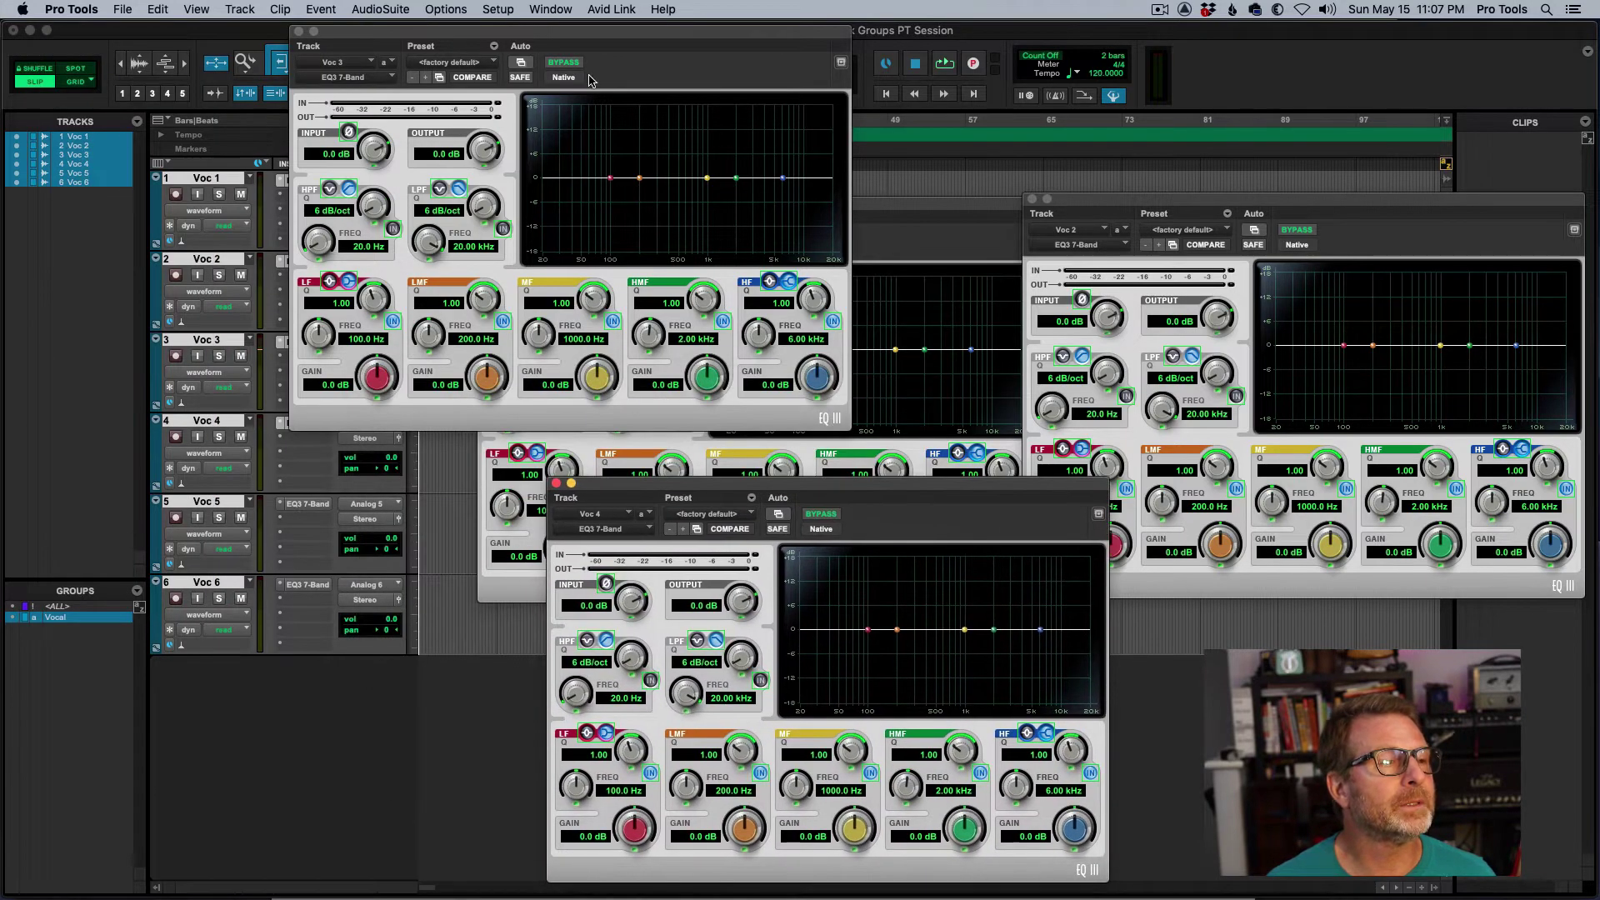
- Rearrange the four EQ windows so all are visible, then dip the mid band to -3.9 dB
left_click_drag(483, 33, 223, 480)
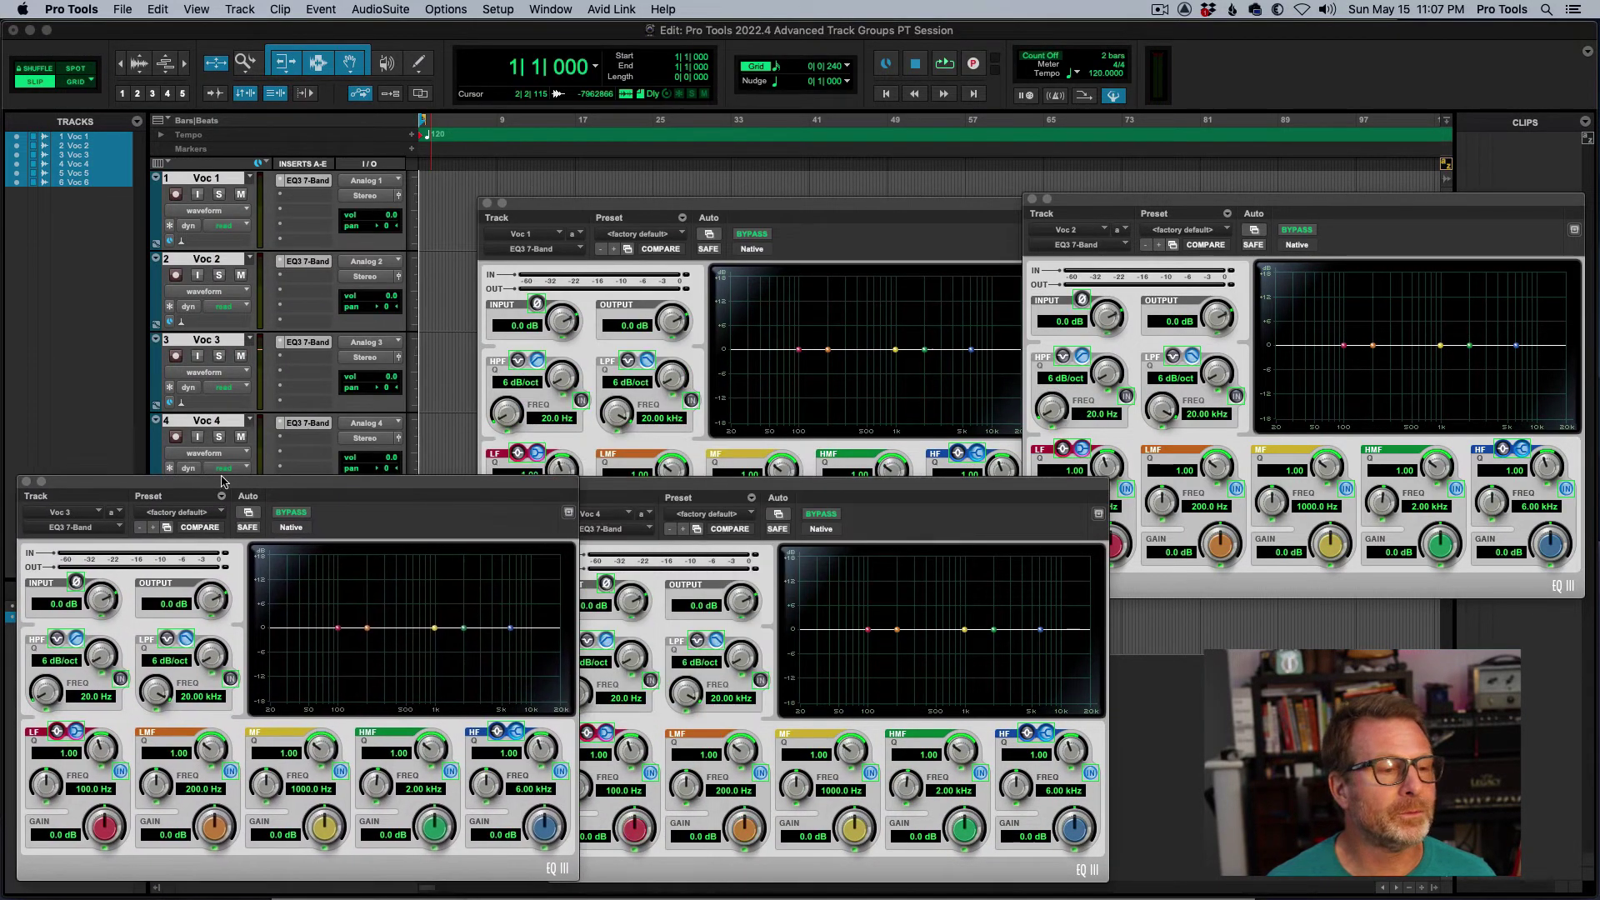
left_click_drag(708, 484, 954, 488)
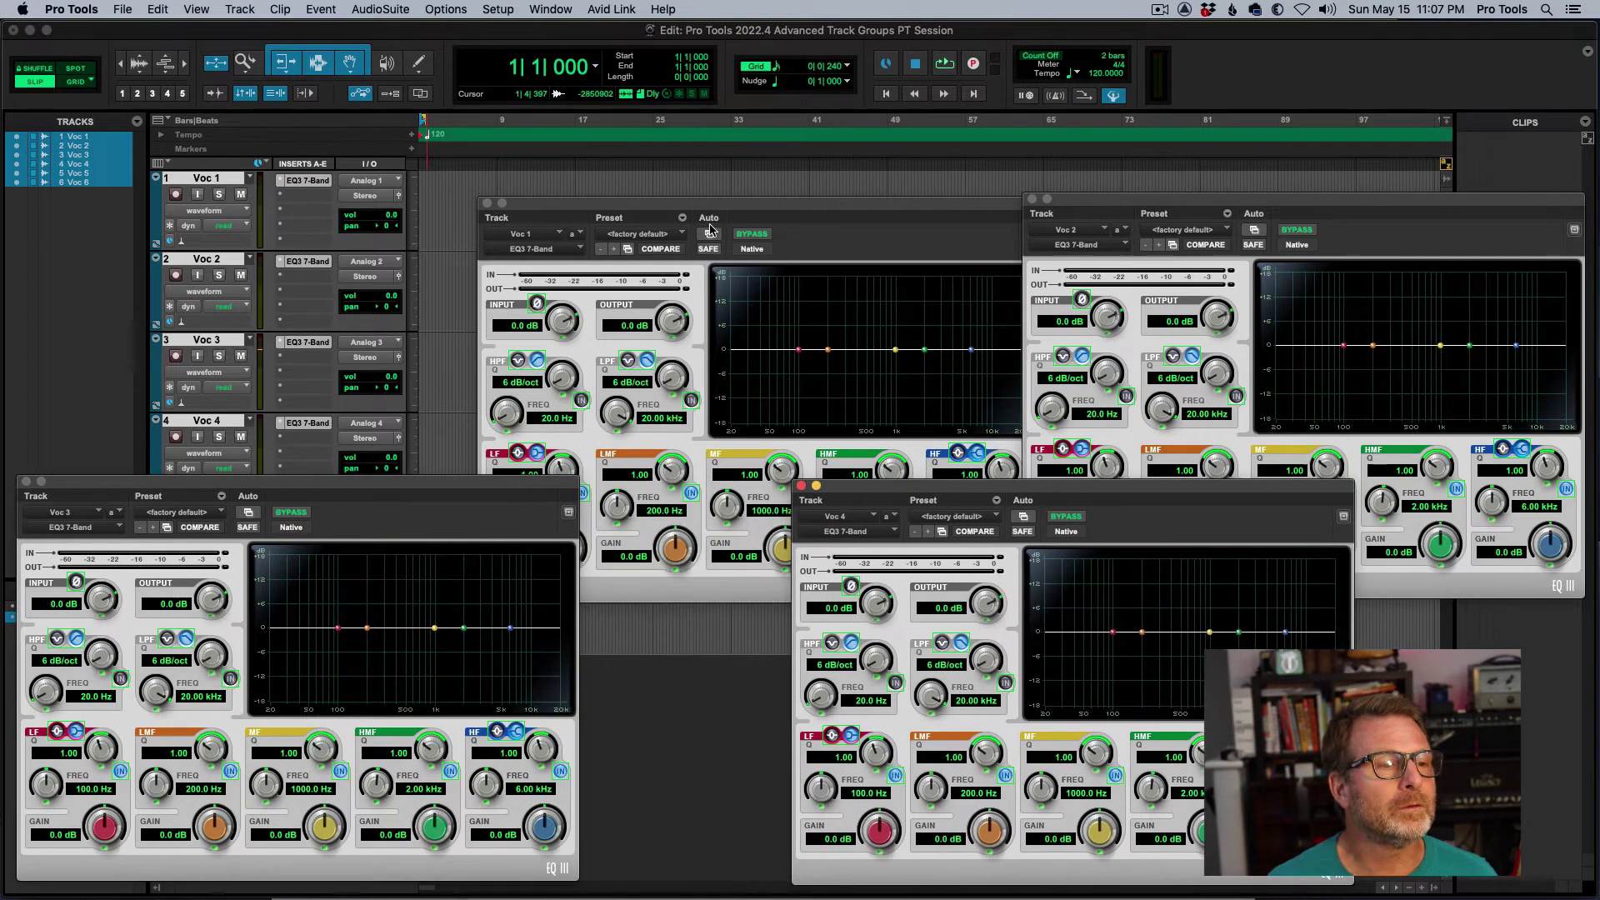
left_click_drag(704, 203, 278, 30)
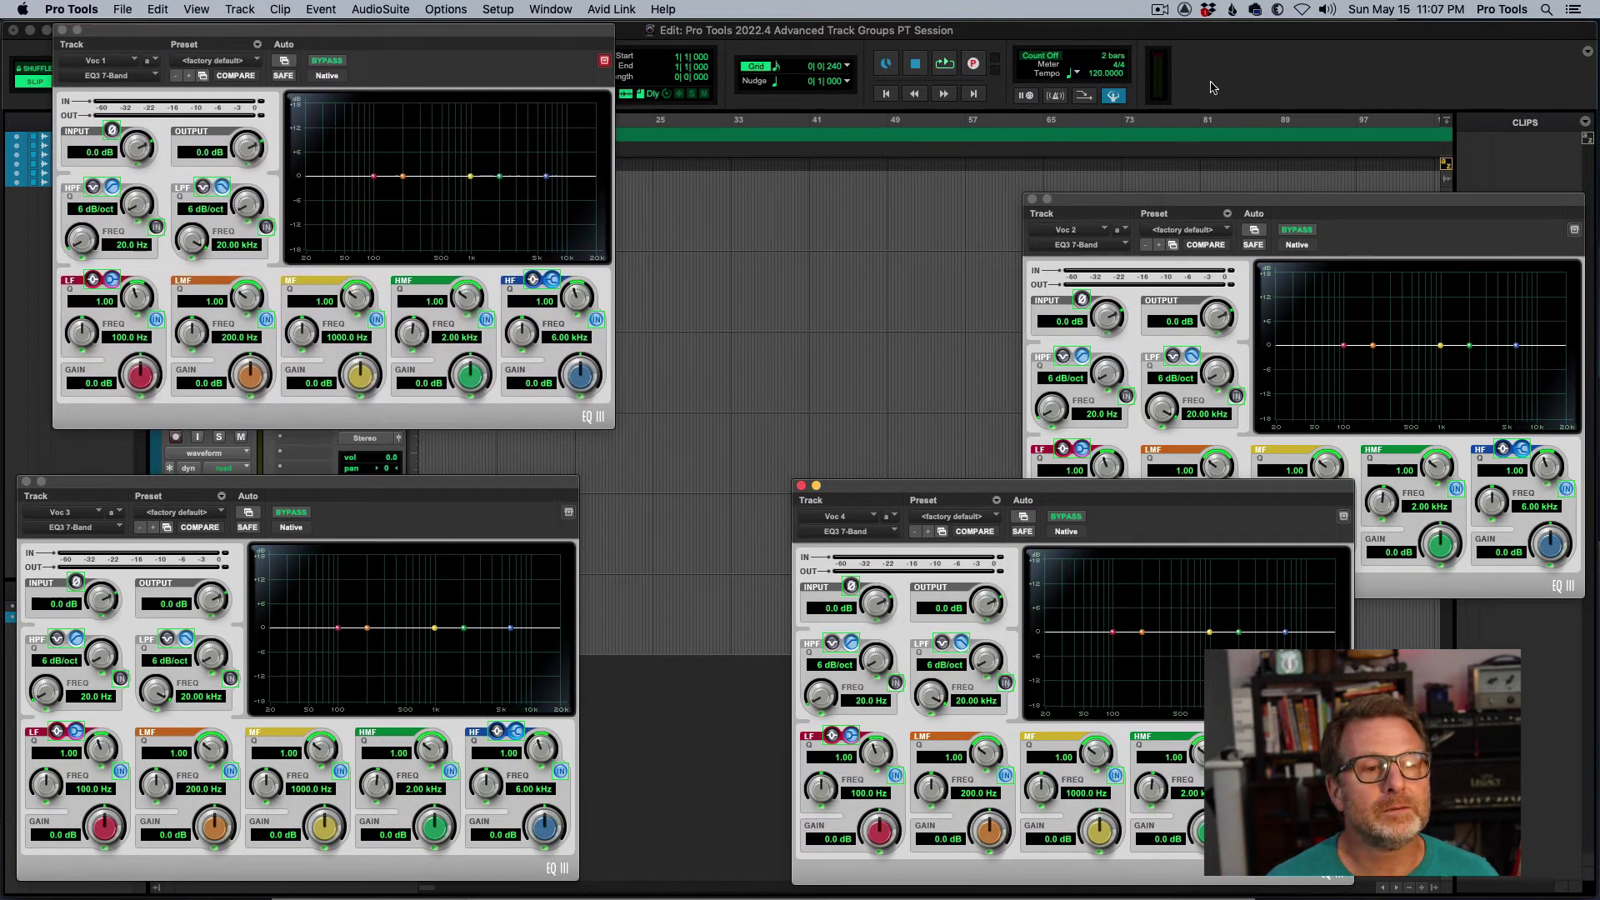
left_click_drag(1172, 202, 902, 51)
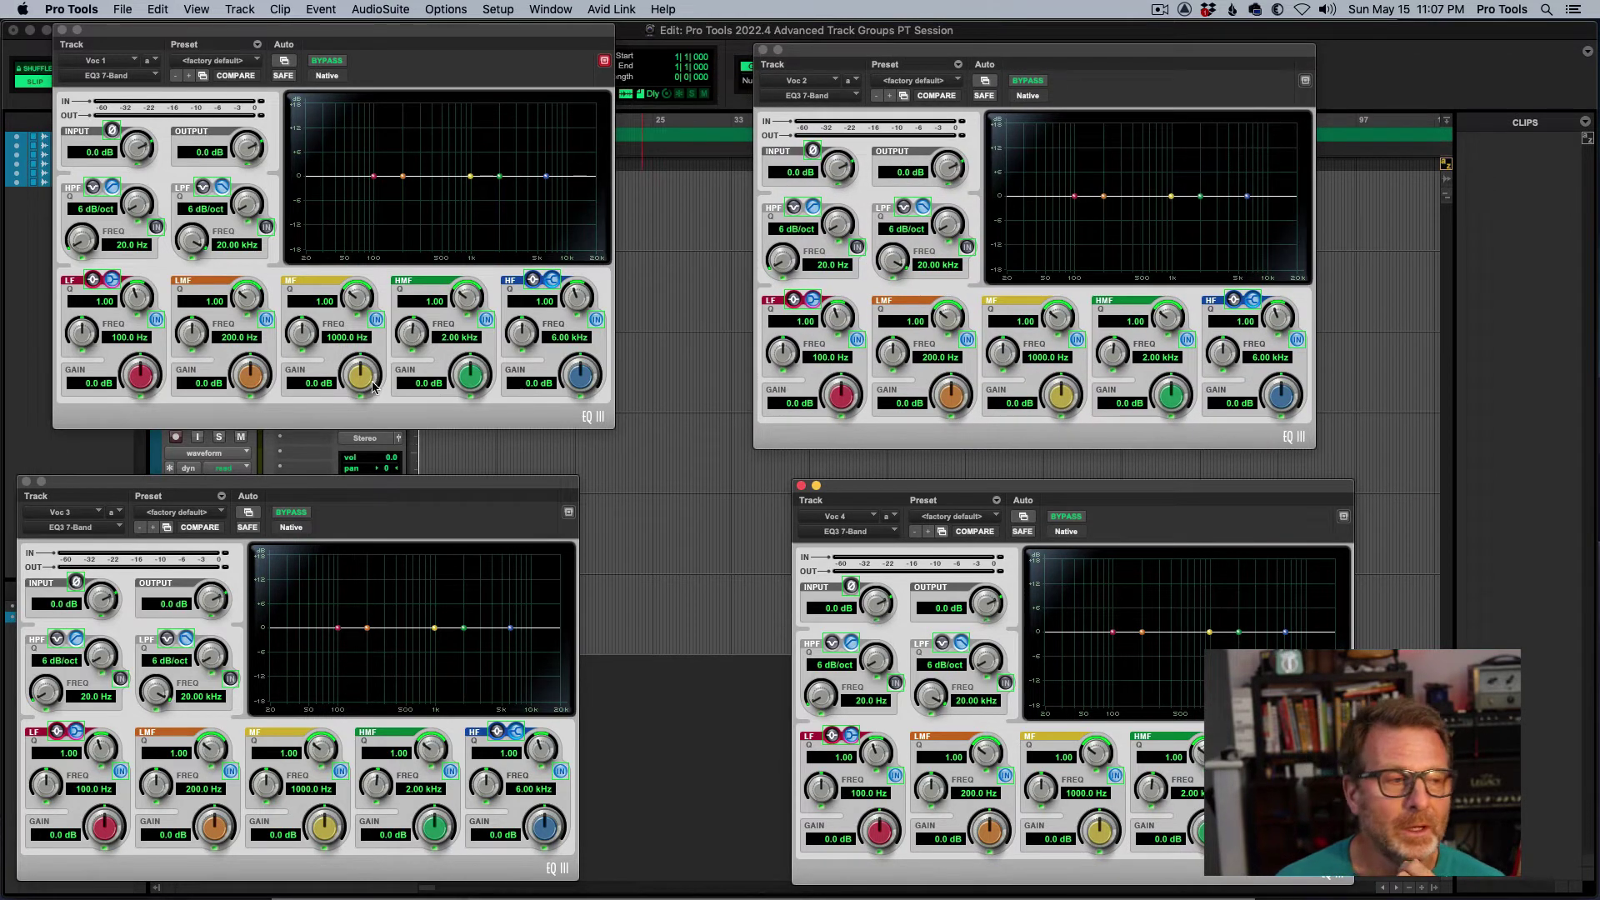
left_click_drag(362, 385, 361, 434)
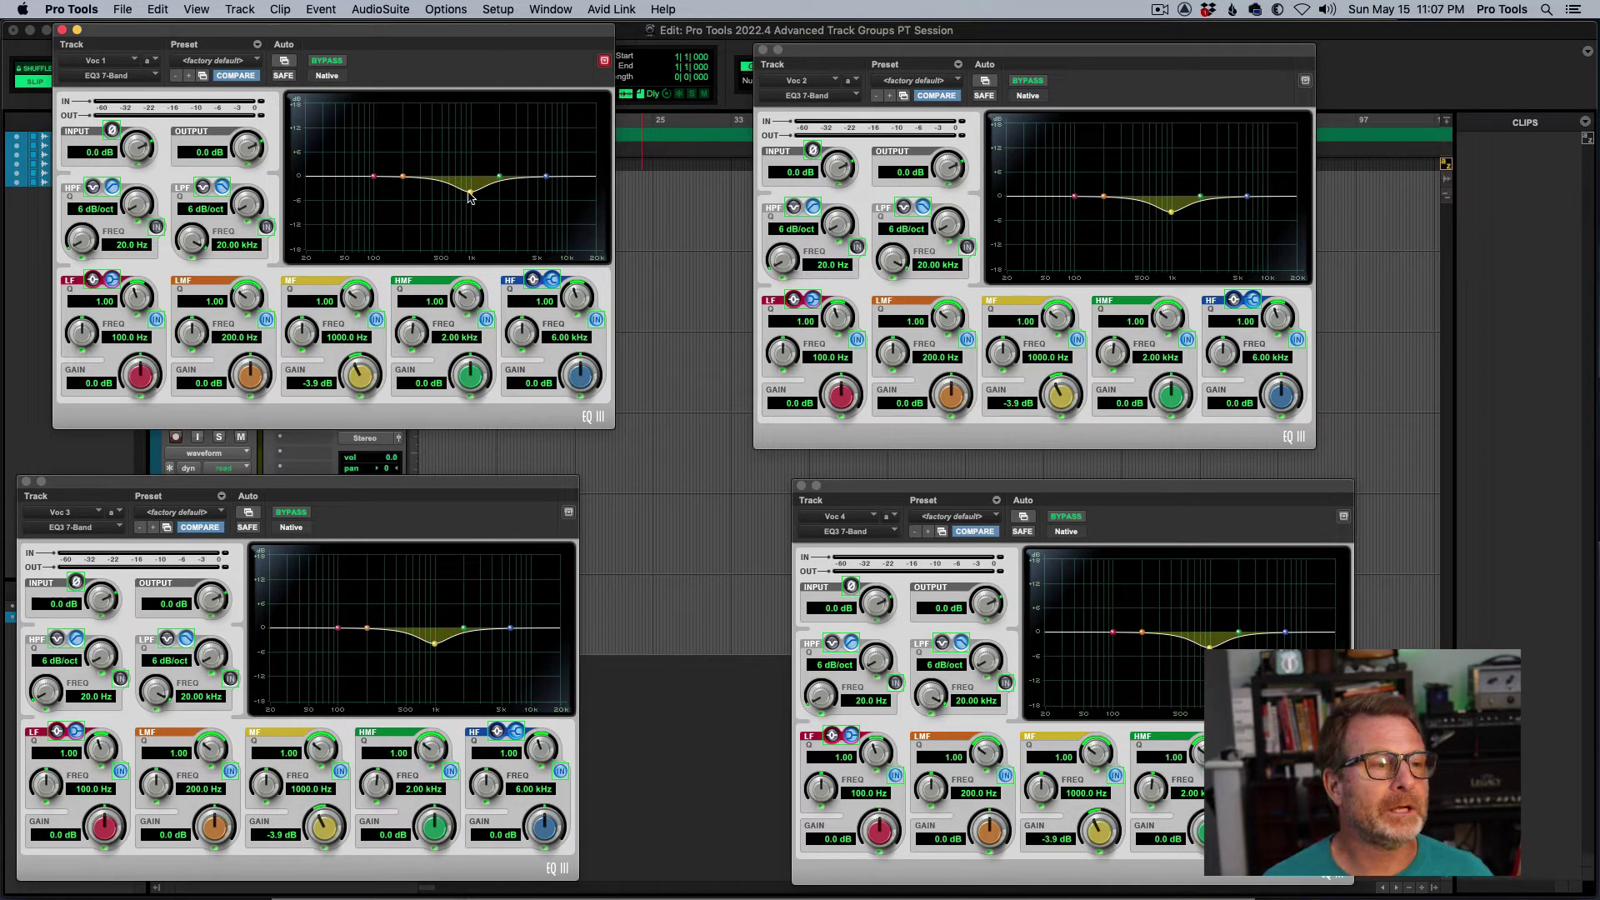
- Add a 24 dB/oct high-pass at 72.5 Hz, -4.6 dB at 698 Hz and +3.4 dB at 4.70 kHz
left_click_drag(470, 192, 464, 159)
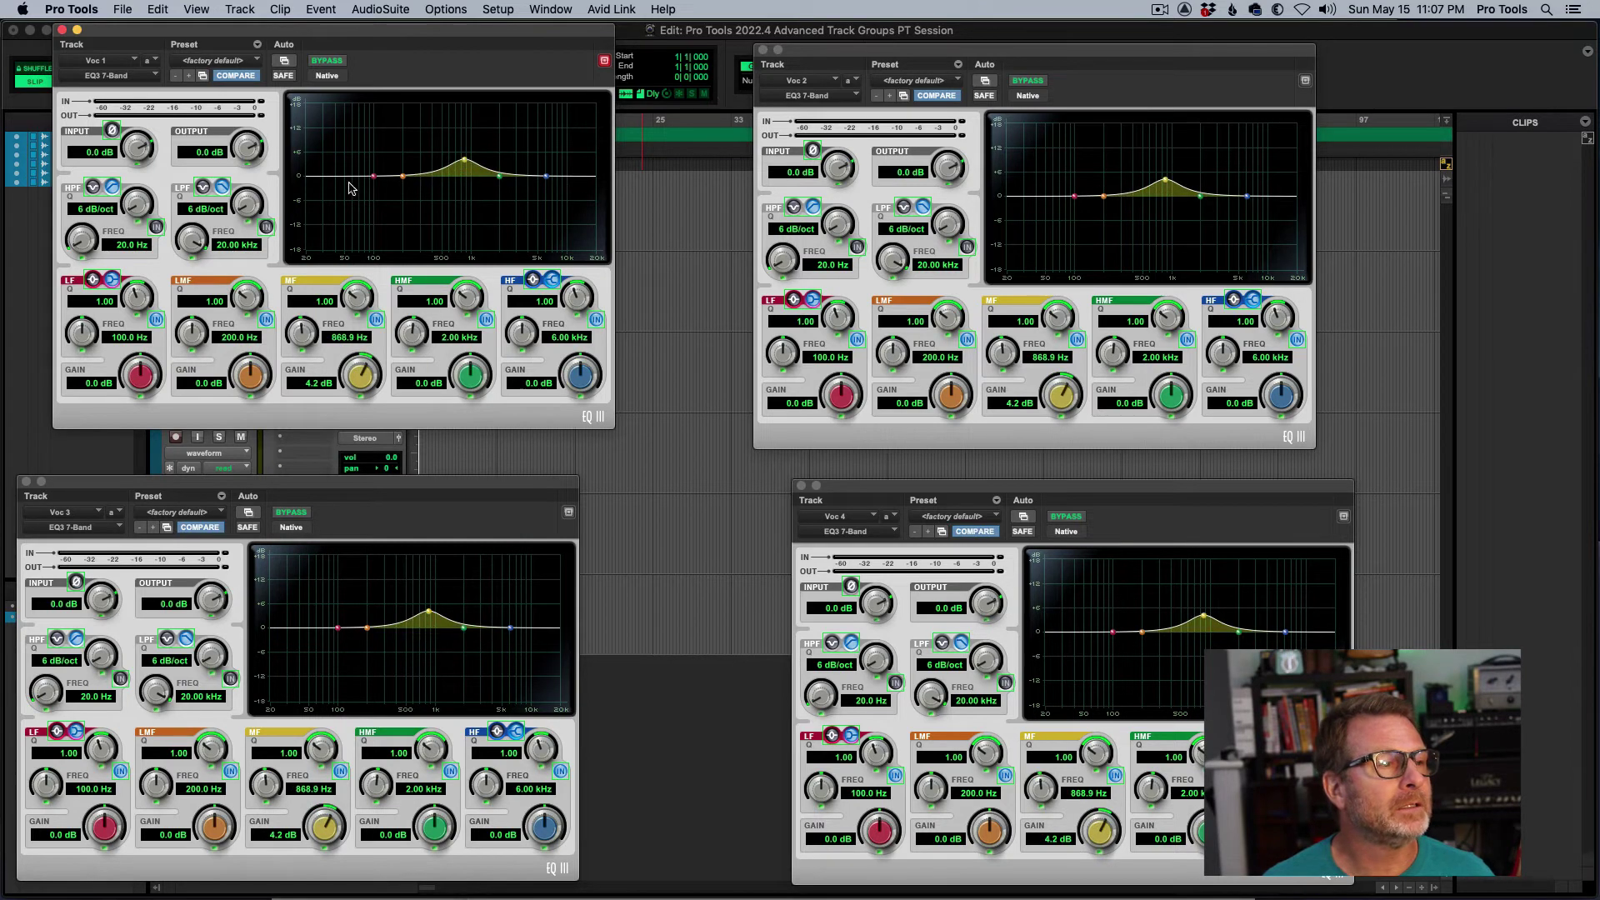
left_click(157, 227)
left_click_drag(136, 215, 136, 199)
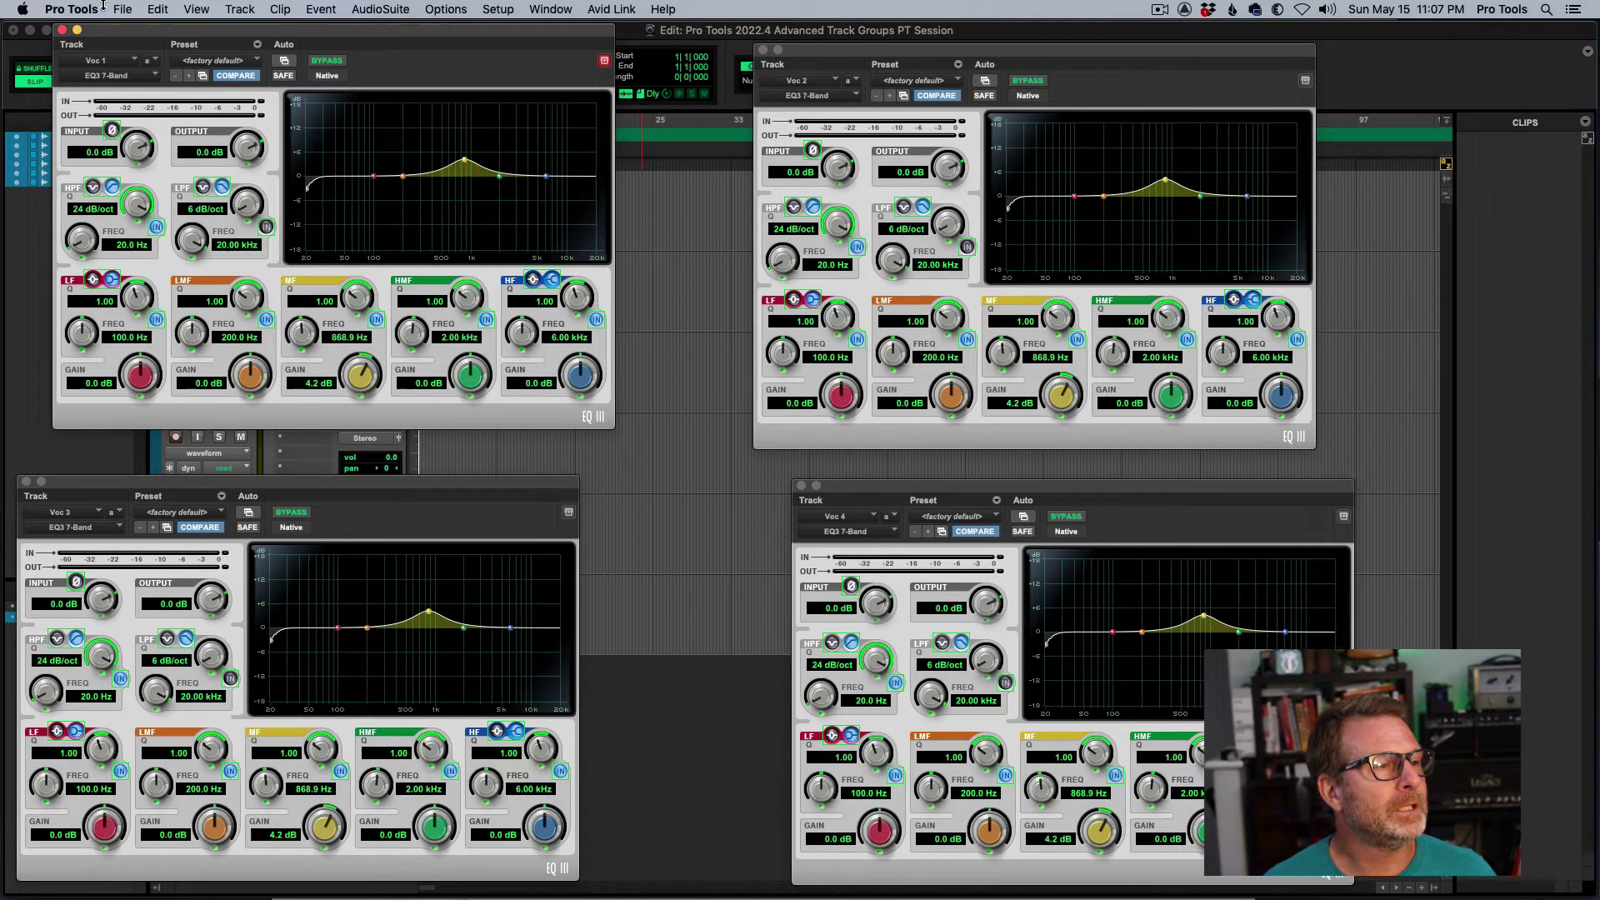
left_click_drag(79, 249, 71, 200)
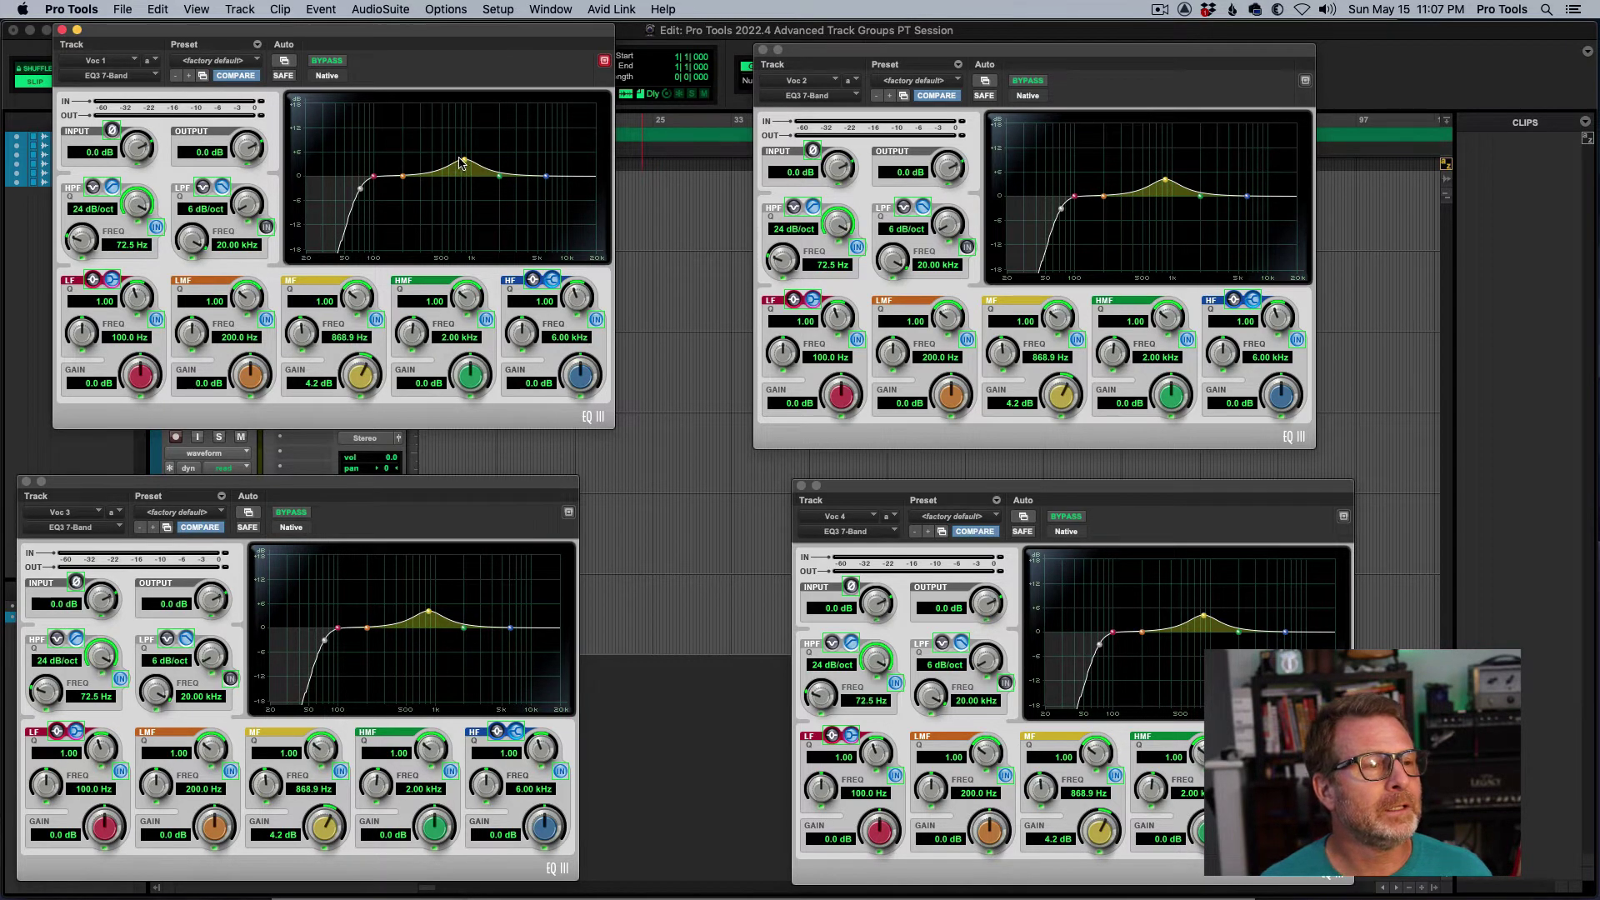
left_click_drag(464, 160, 457, 201)
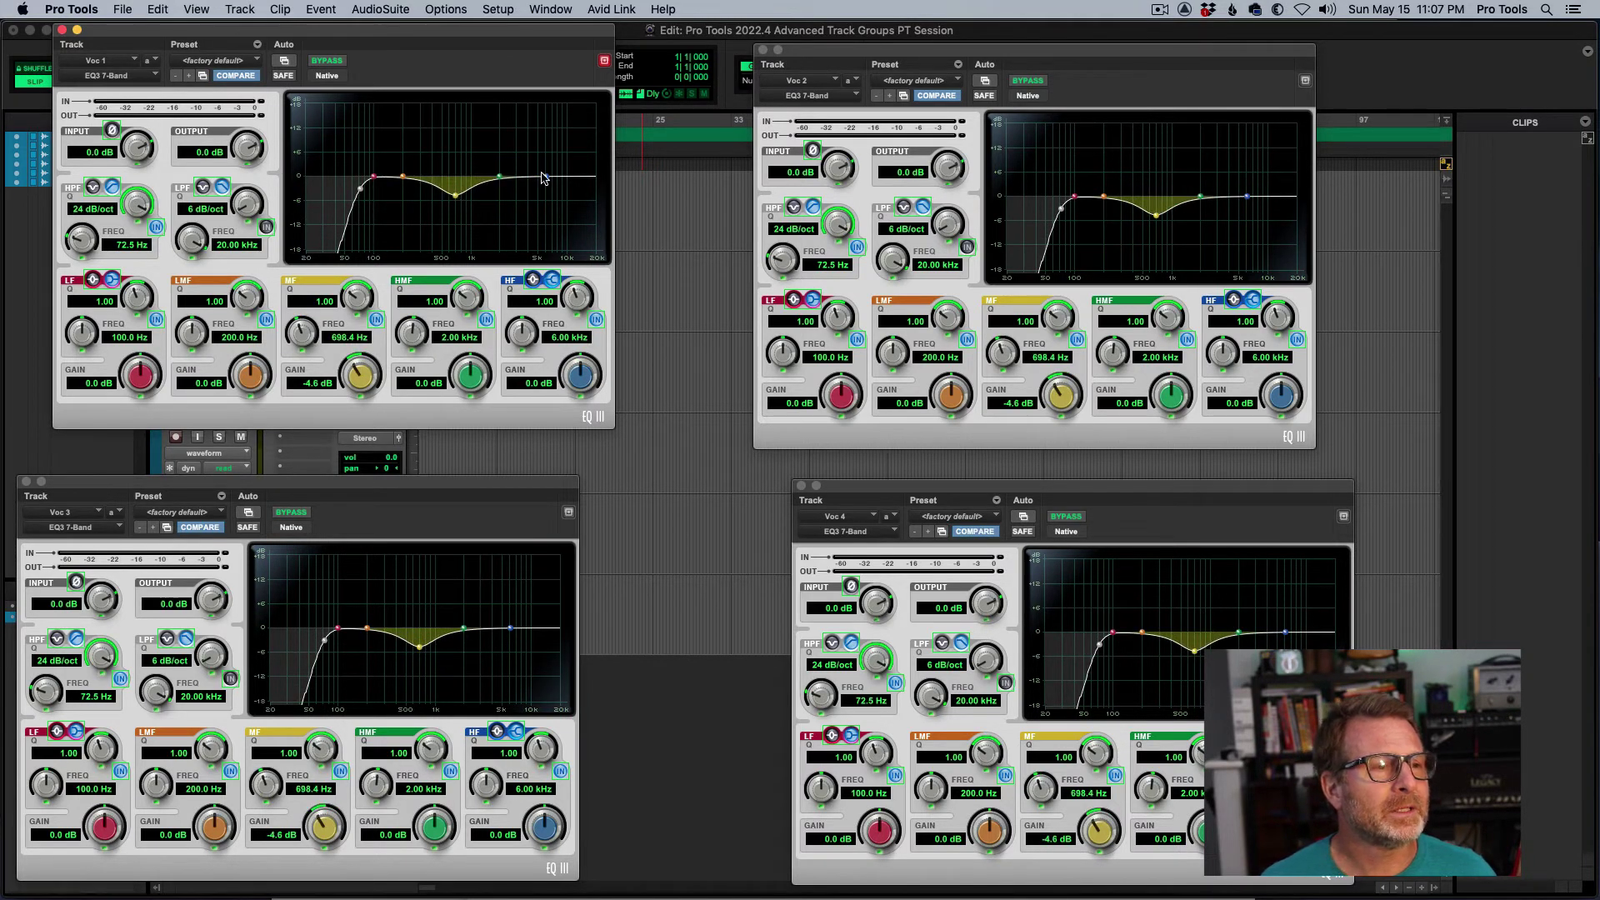
left_click_drag(545, 177, 534, 162)
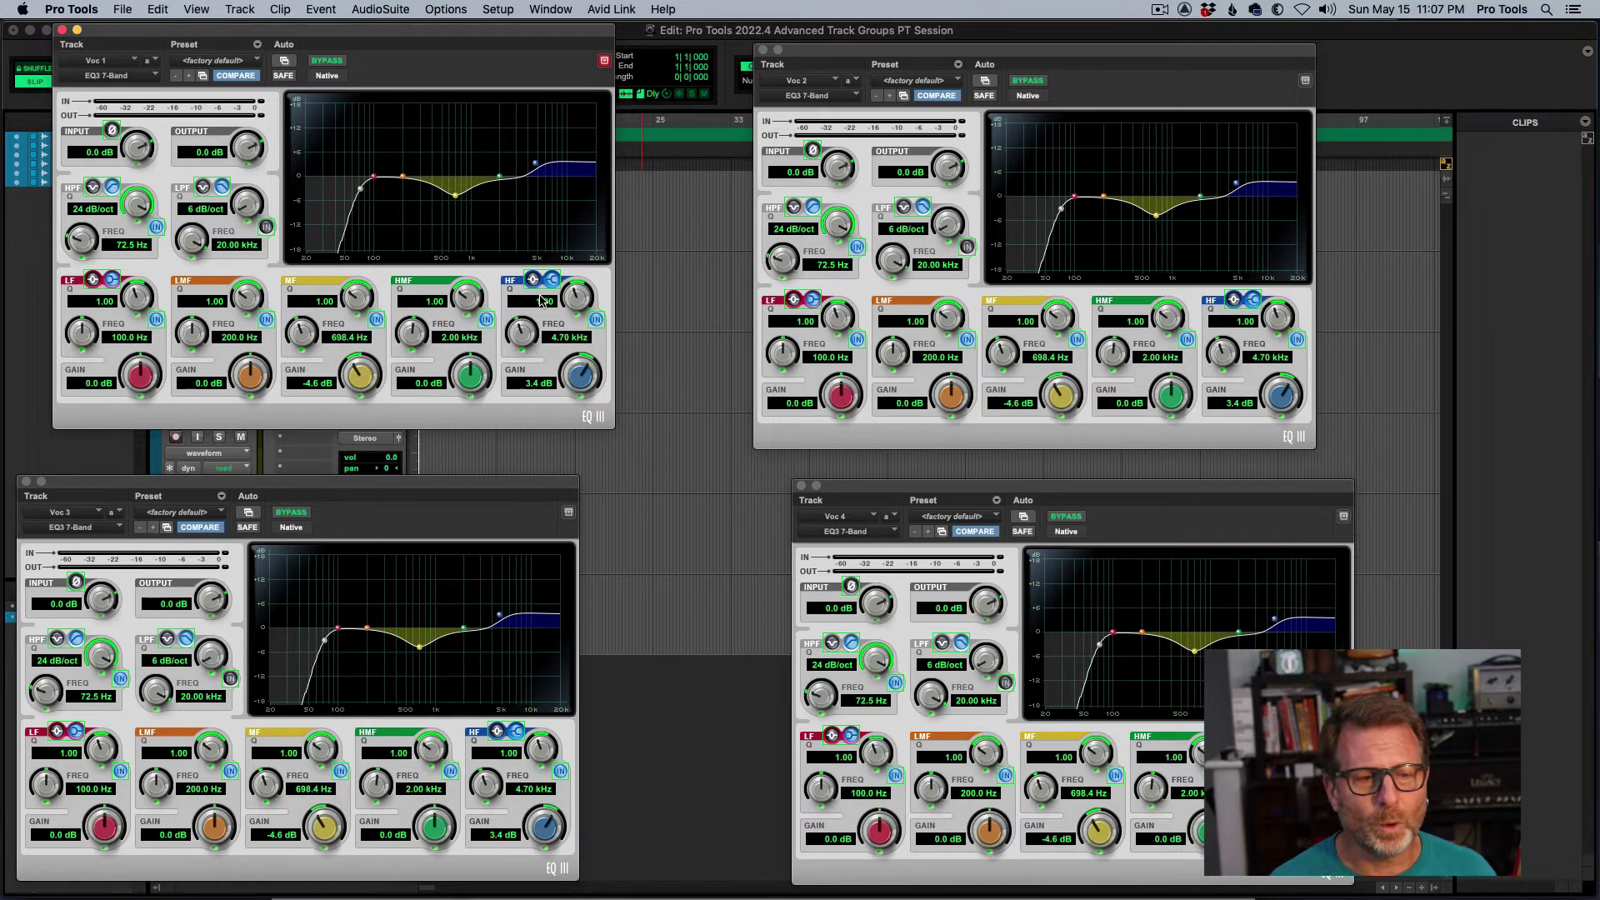
left_click_drag(291, 30, 631, 45)
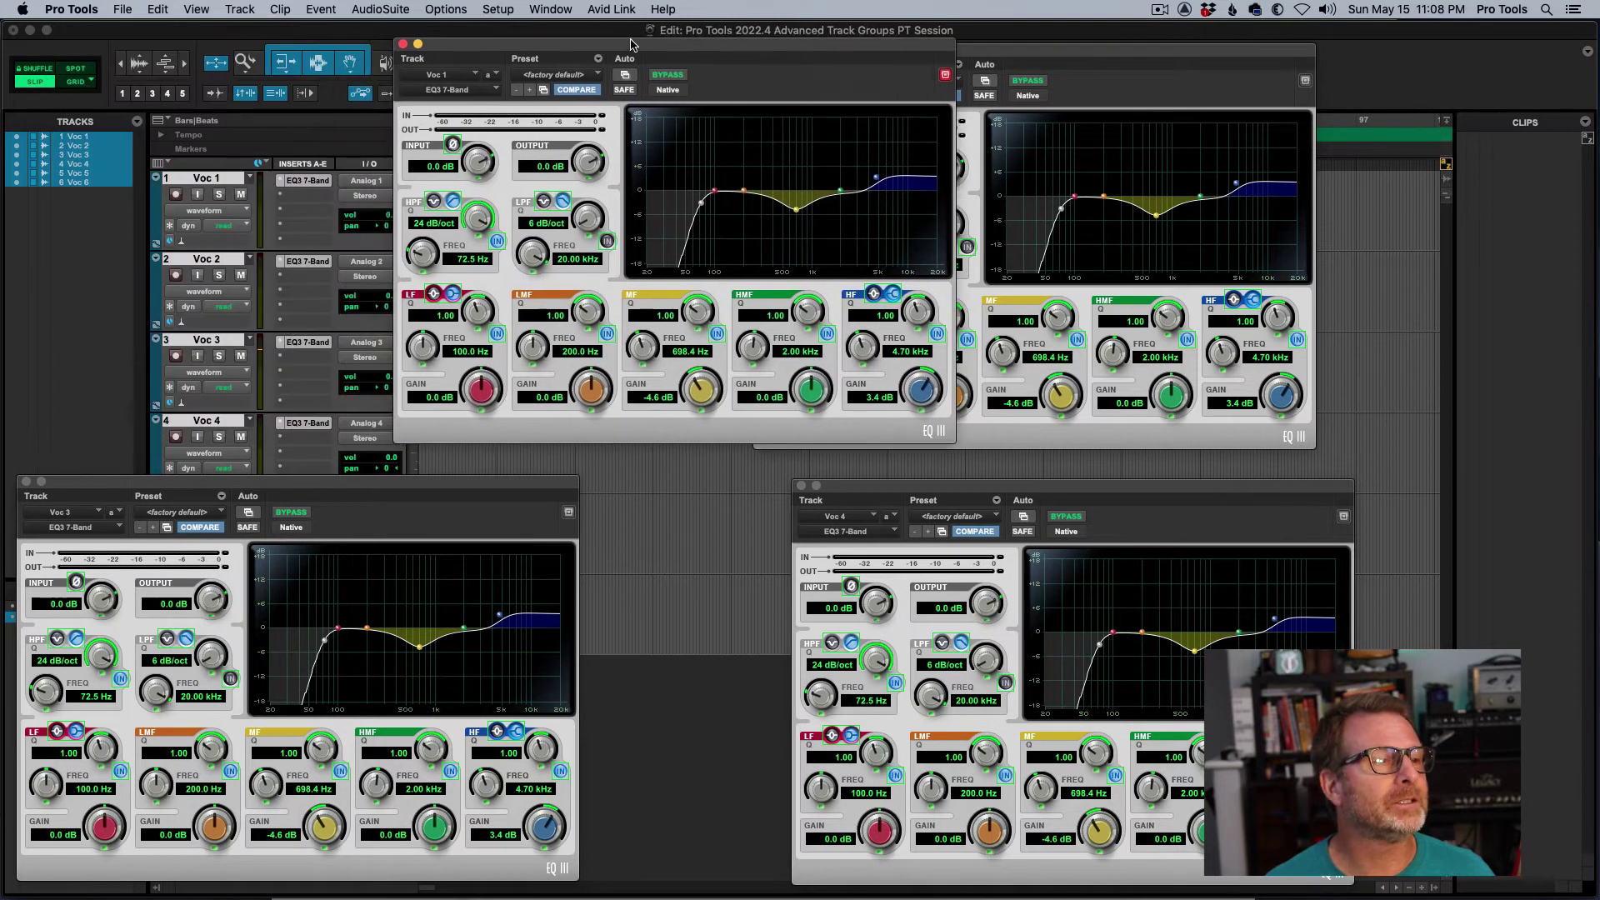
- Open the Voc 5 and Voc 6 EQ3 windows and position them alongside the others
left_click_drag(333, 485, 528, 625)
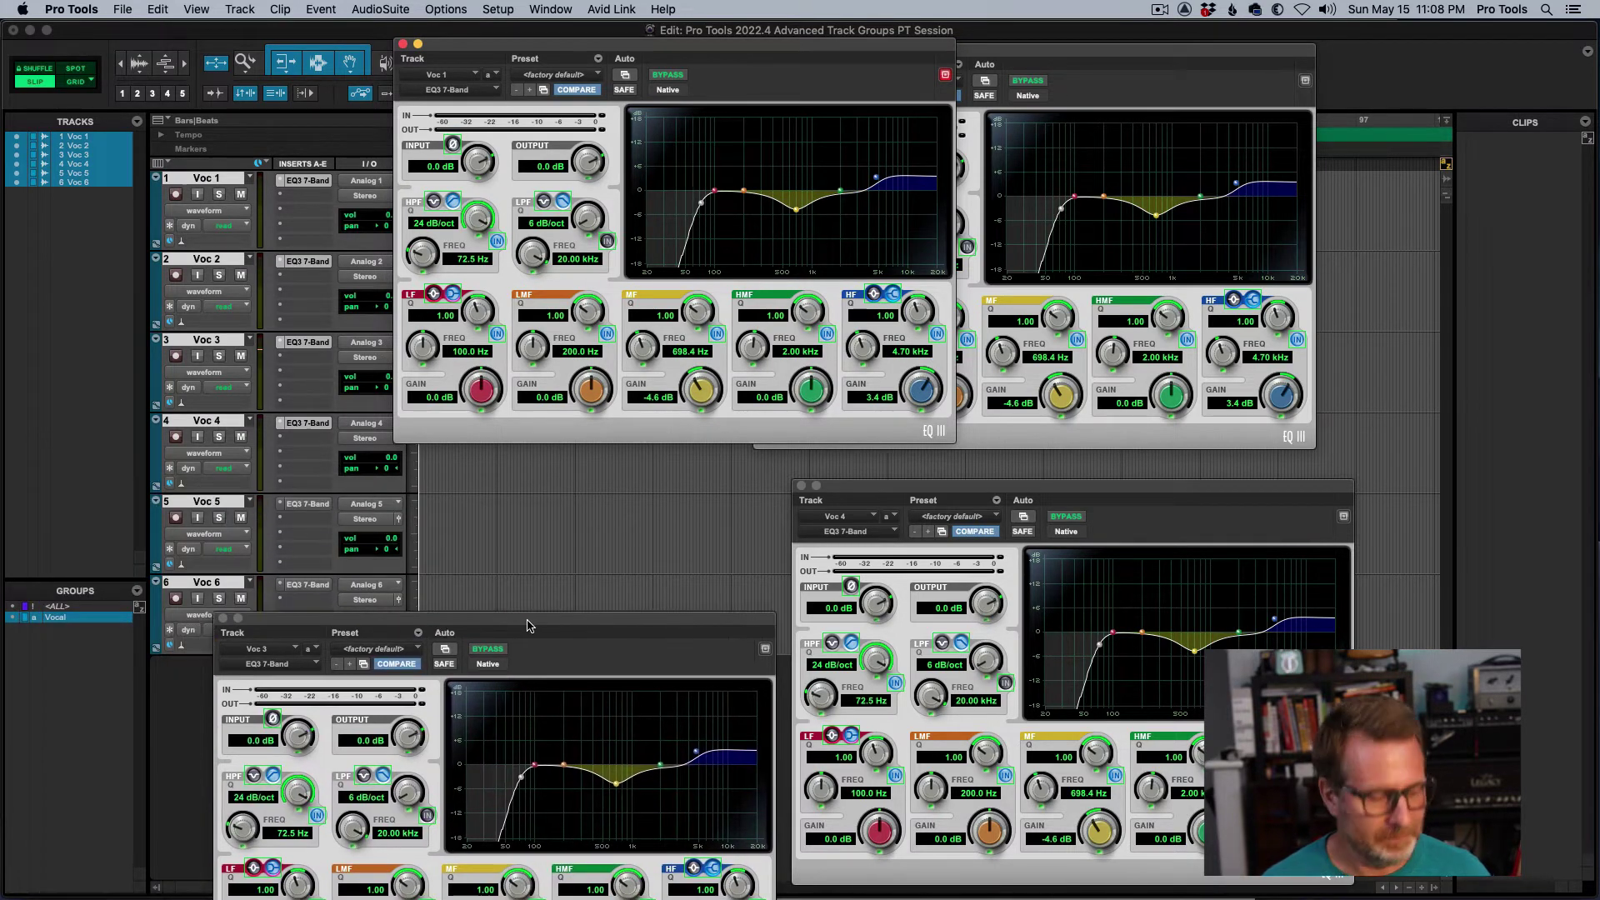
left_click(300, 504)
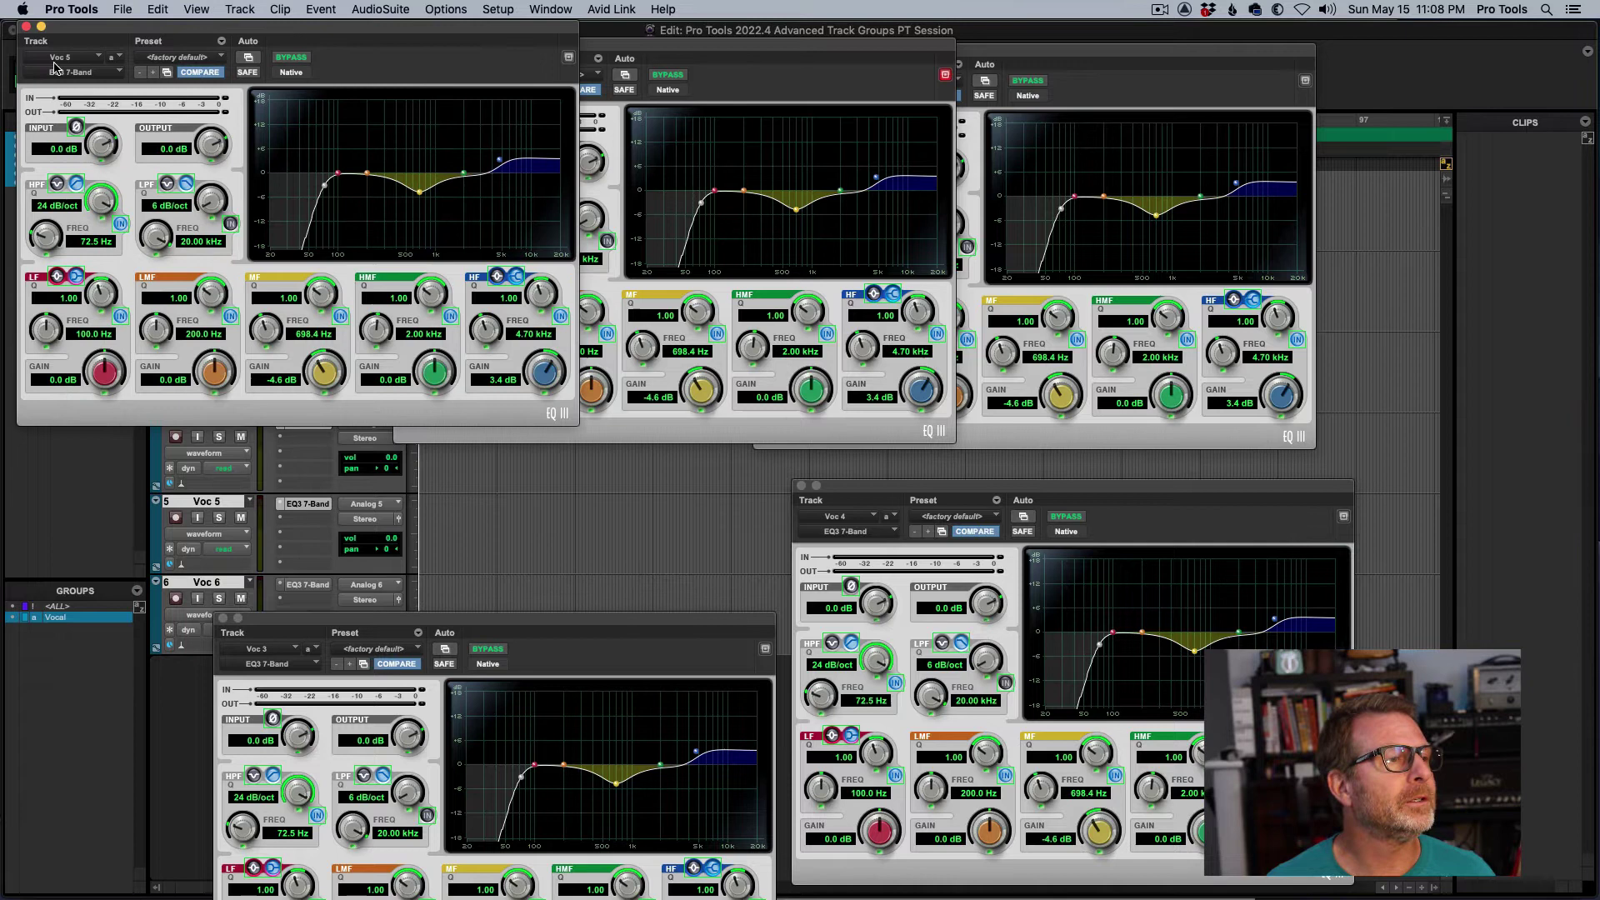
left_click(307, 588)
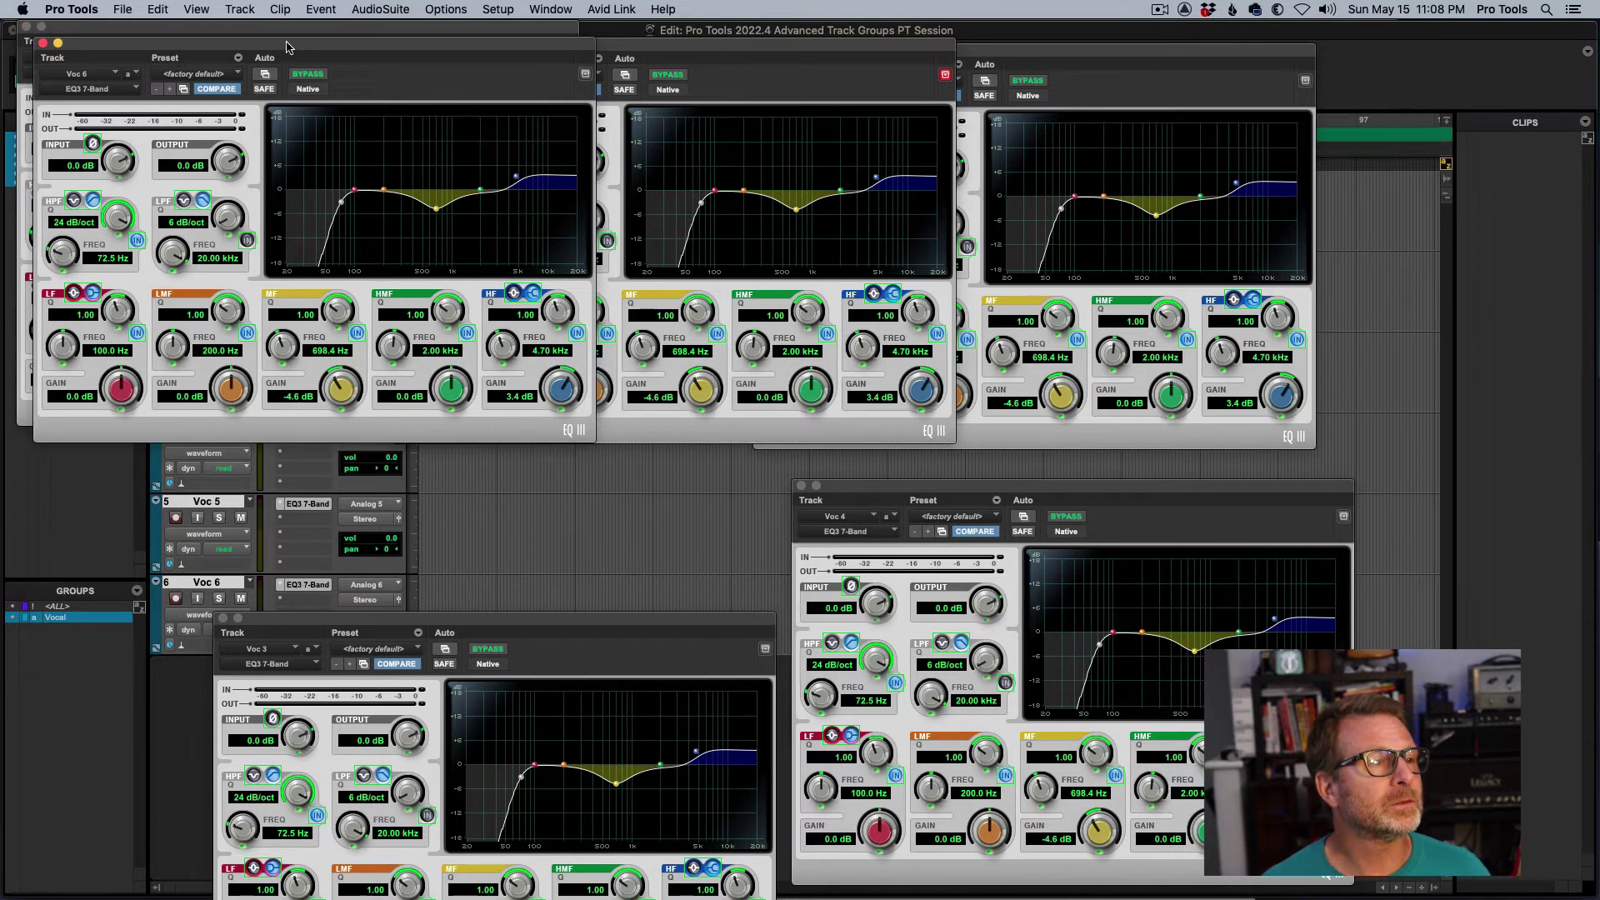
left_click_drag(285, 46, 302, 191)
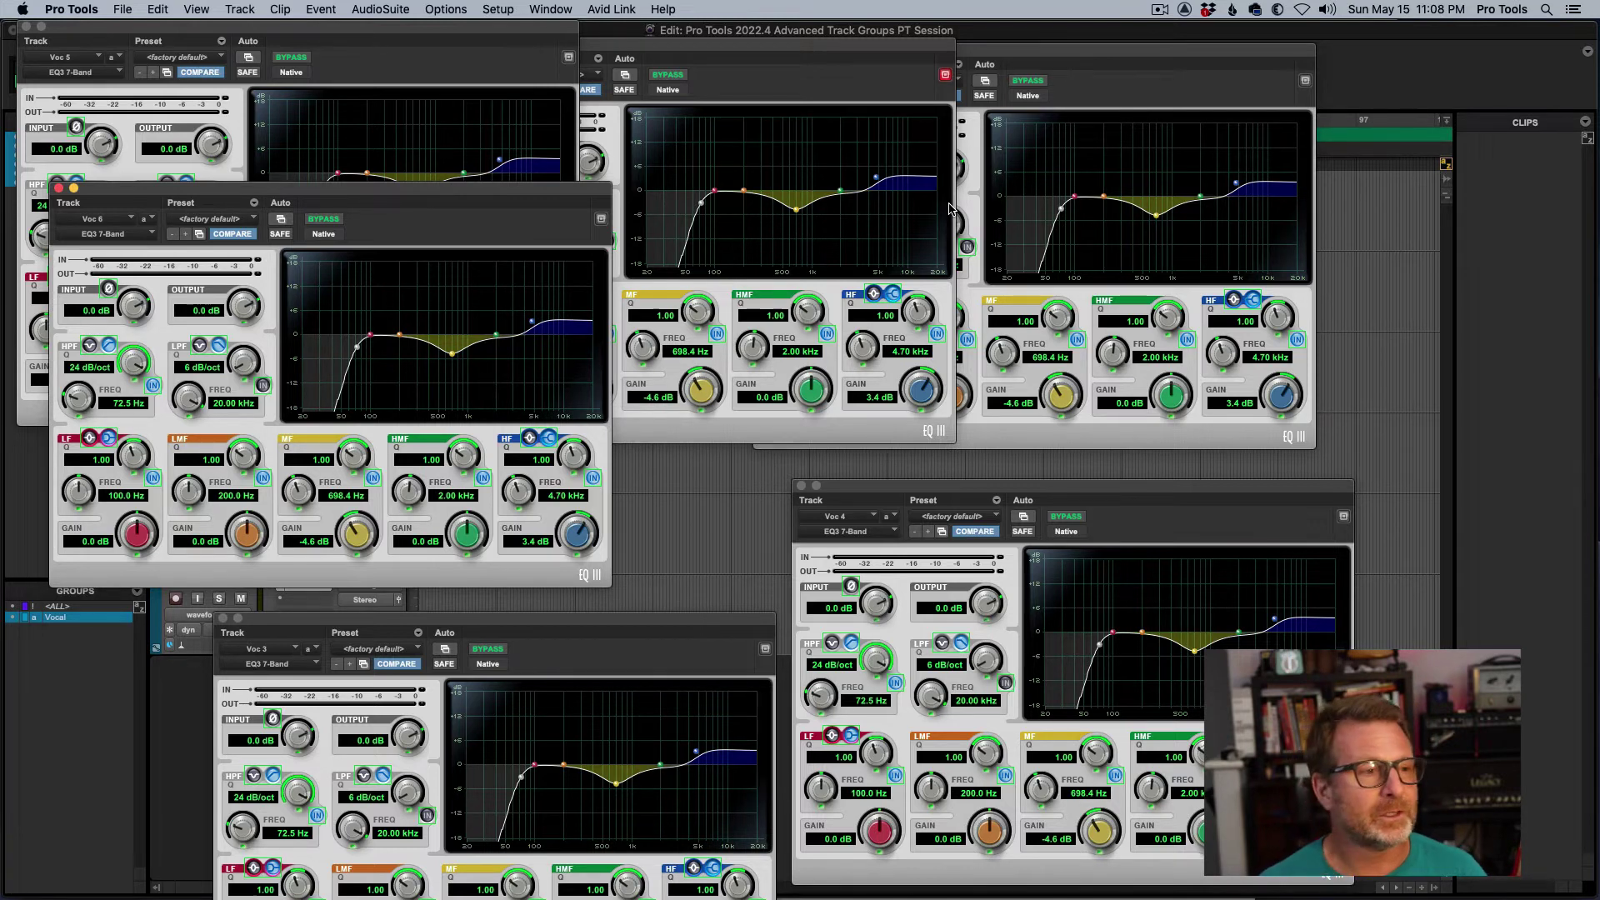
left_click_drag(296, 200, 327, 218)
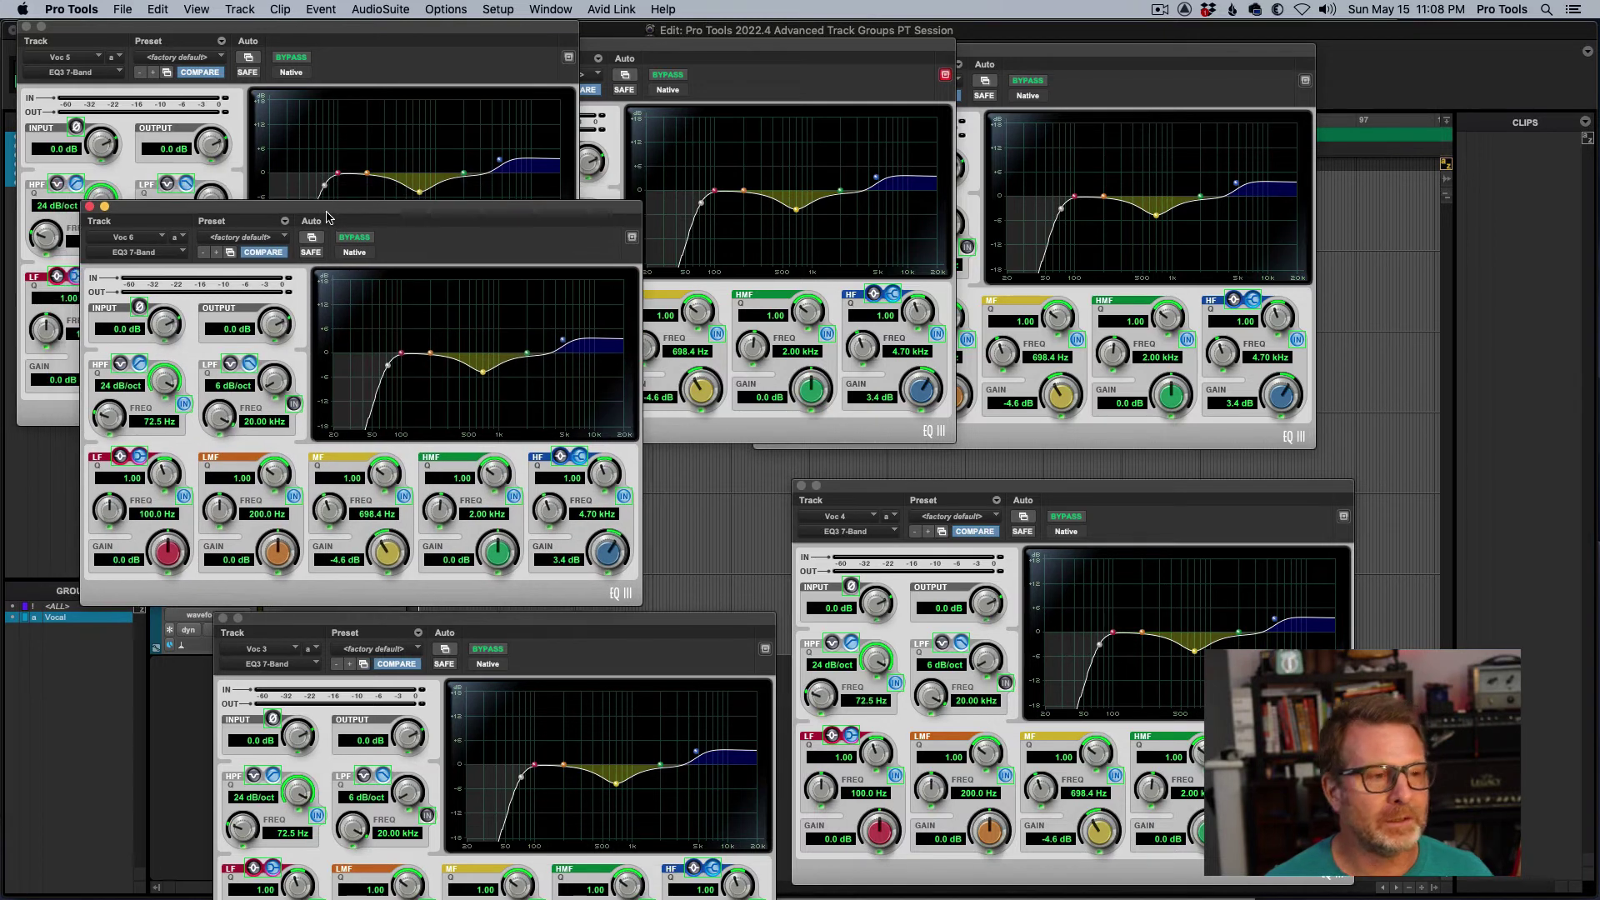
- Close all EQ plug-in windows and show the Sends A-E column in the edit window
left_click(26, 29, "alt")
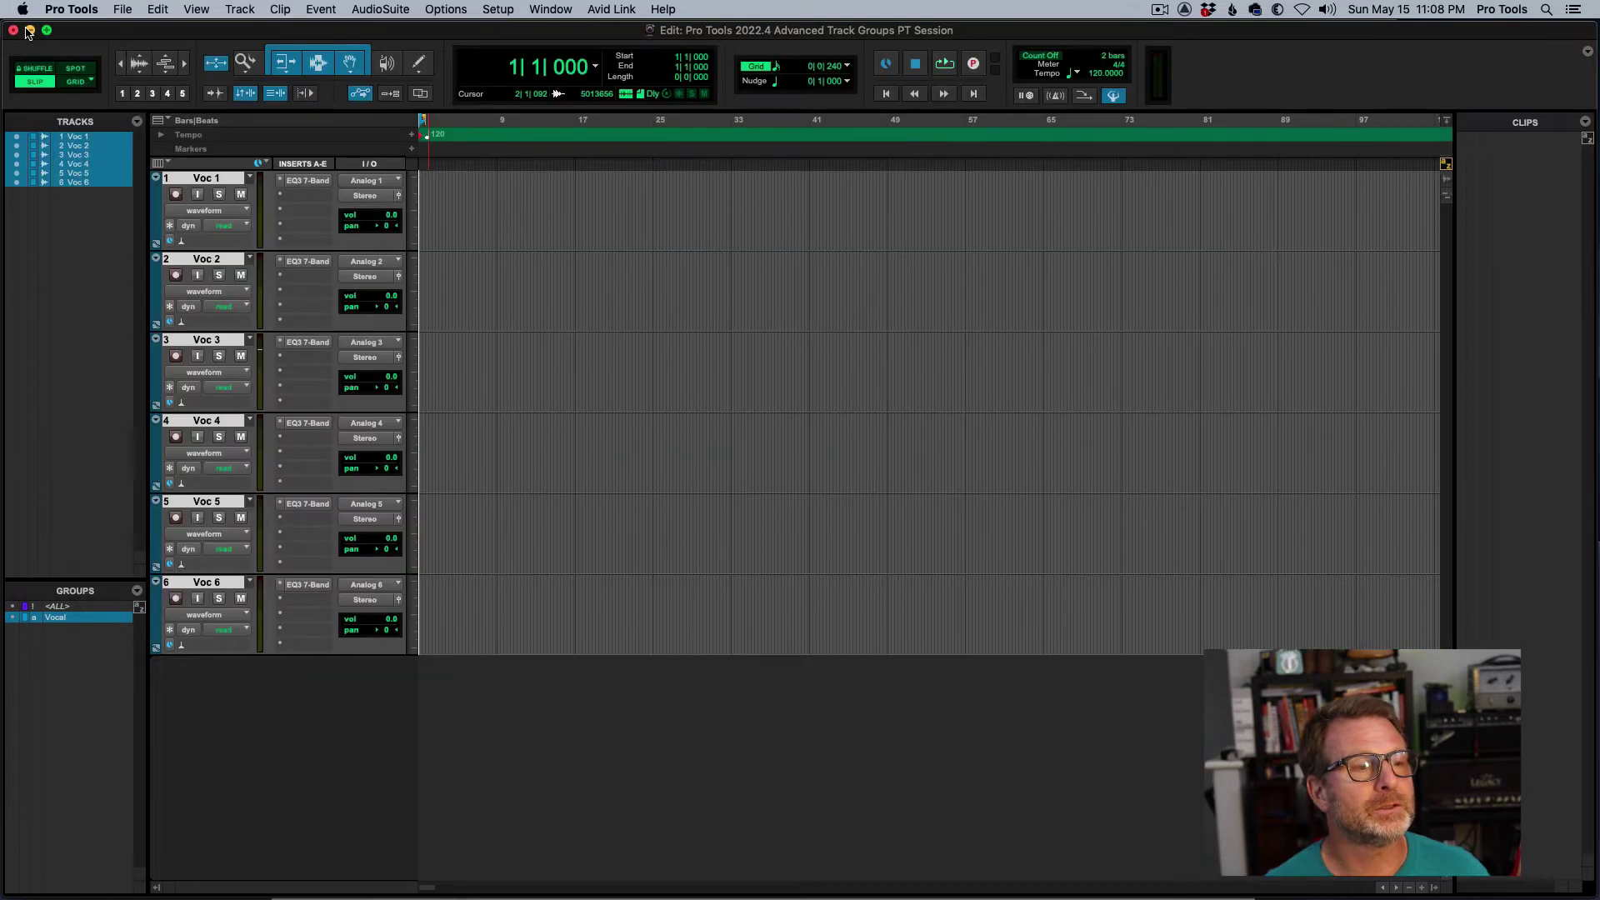
right_click(307, 166)
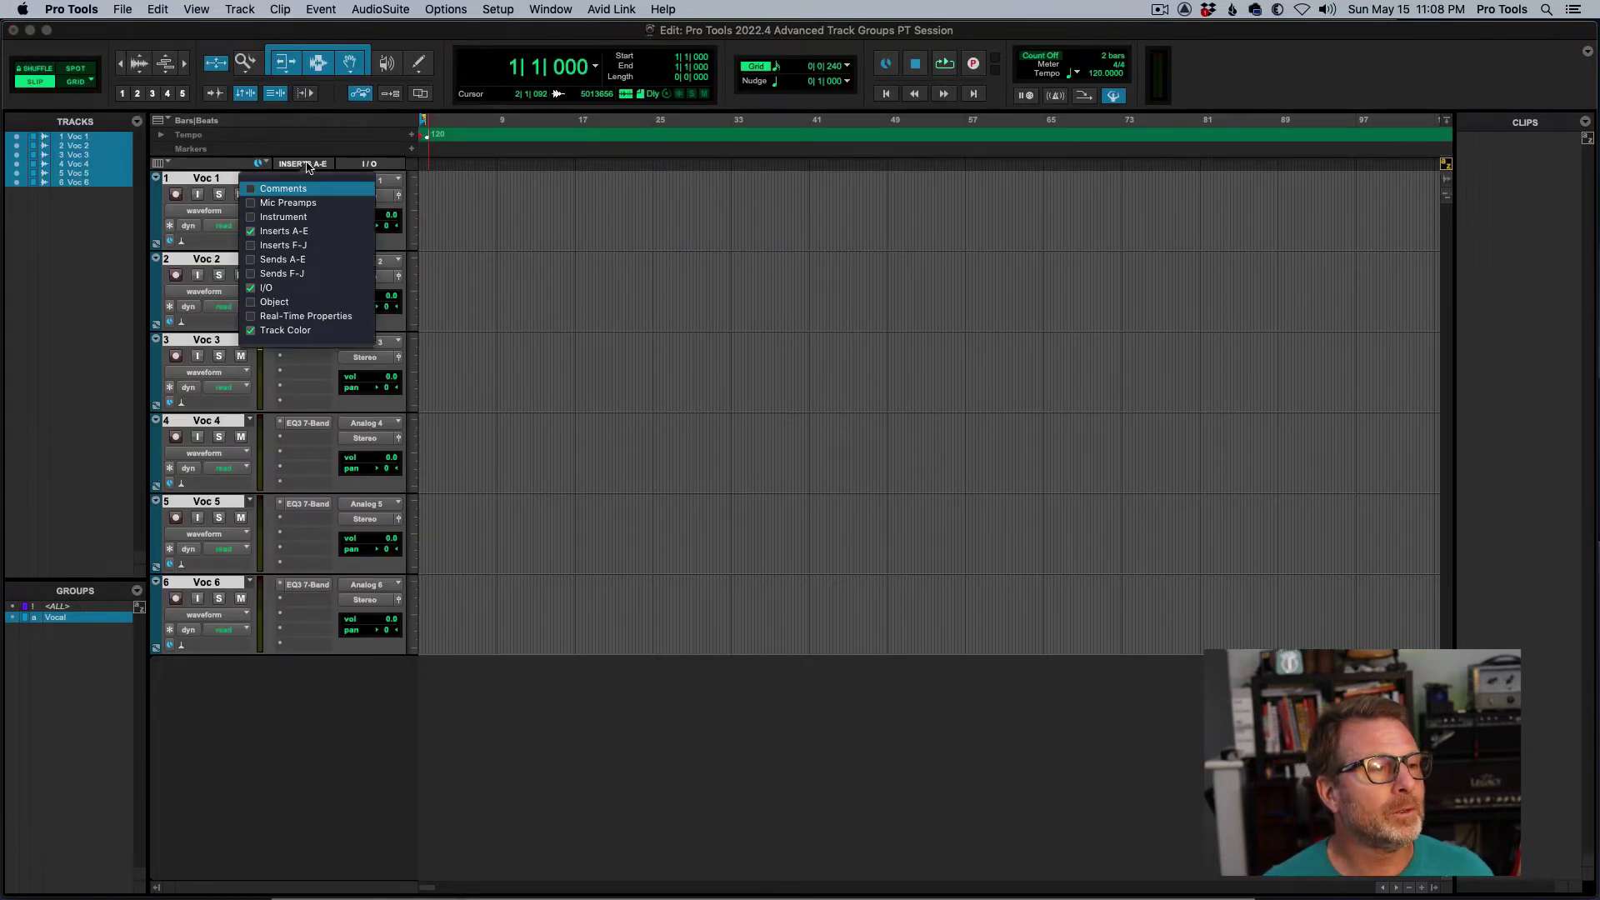
left_click(275, 259)
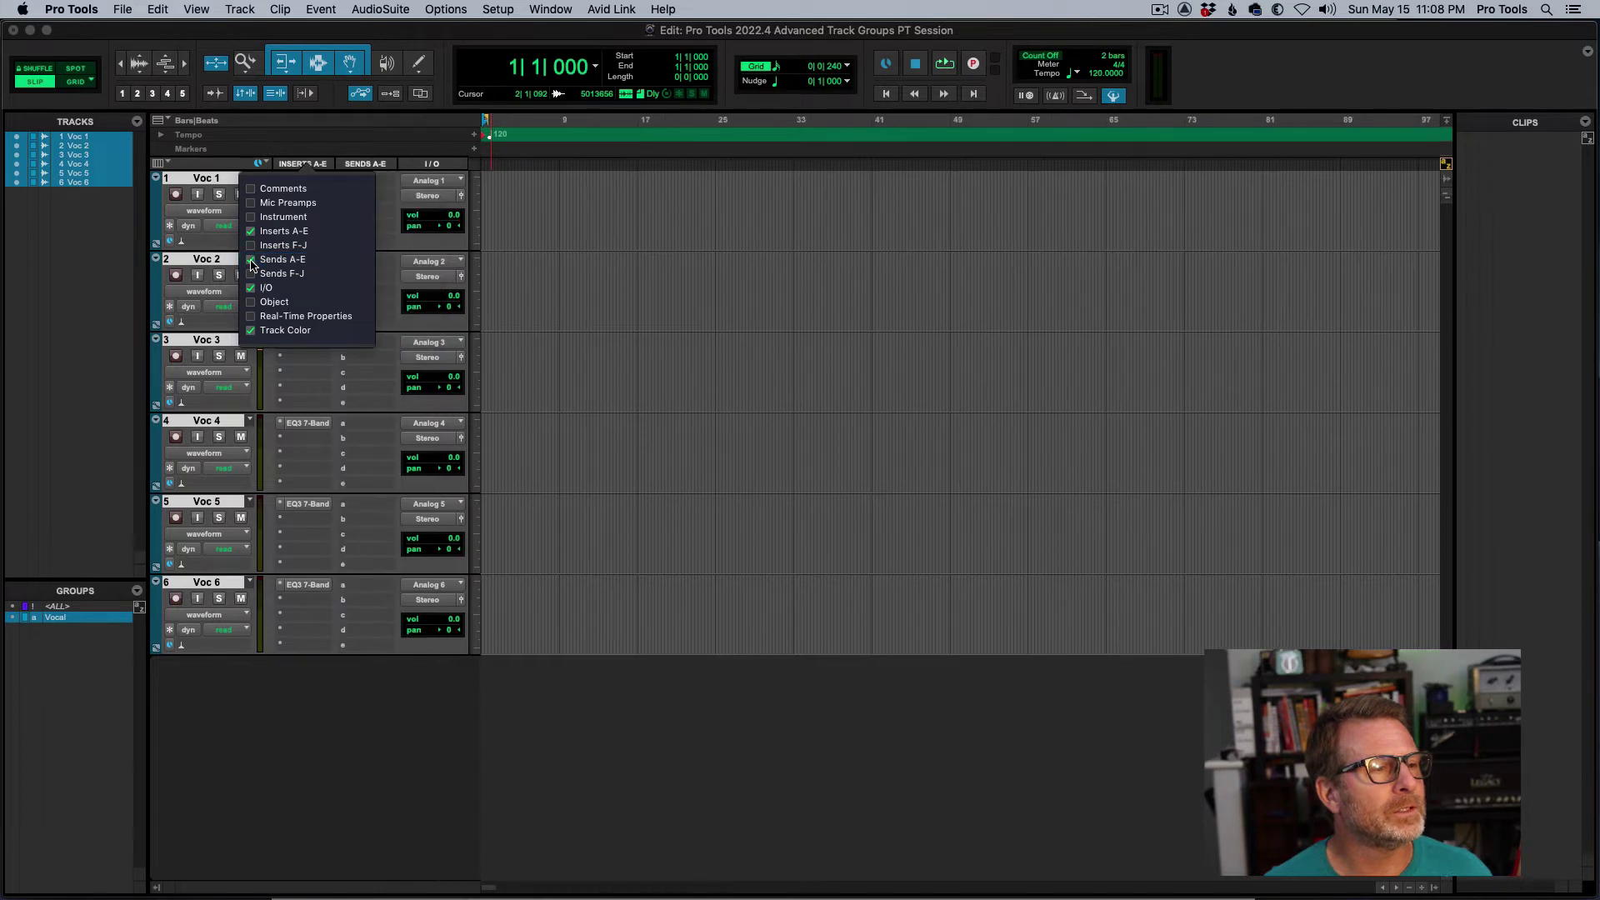
left_click(570, 368)
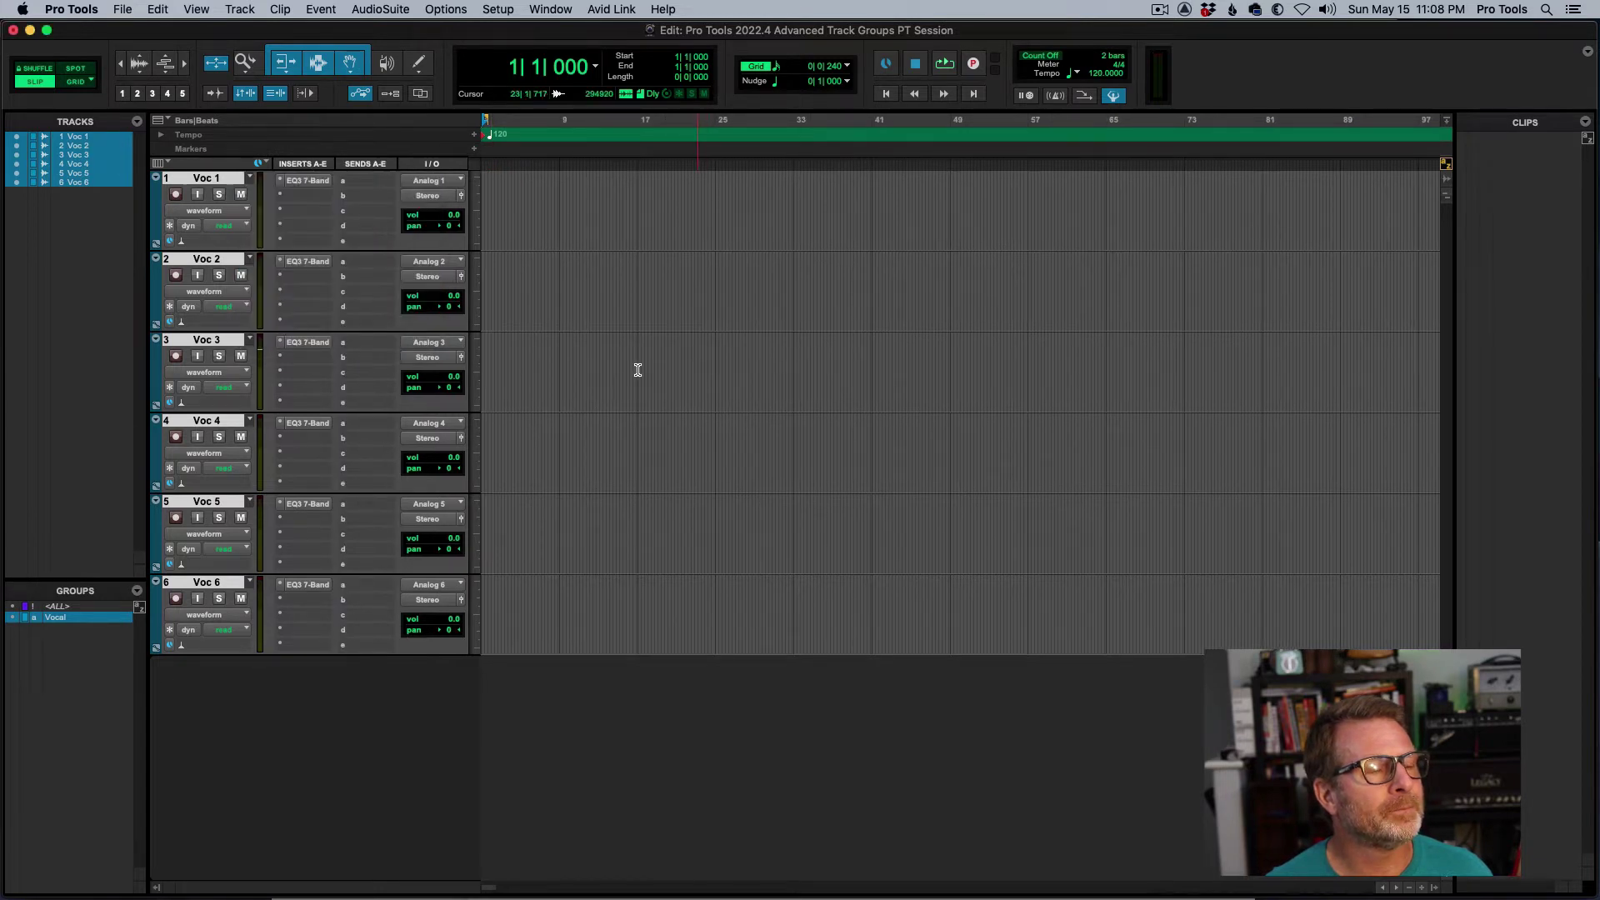
- Route Voc 1's send a to Bus 7-8, adding it to all six grouped tracks
left_click(343, 185)
mouse_move(365, 186)
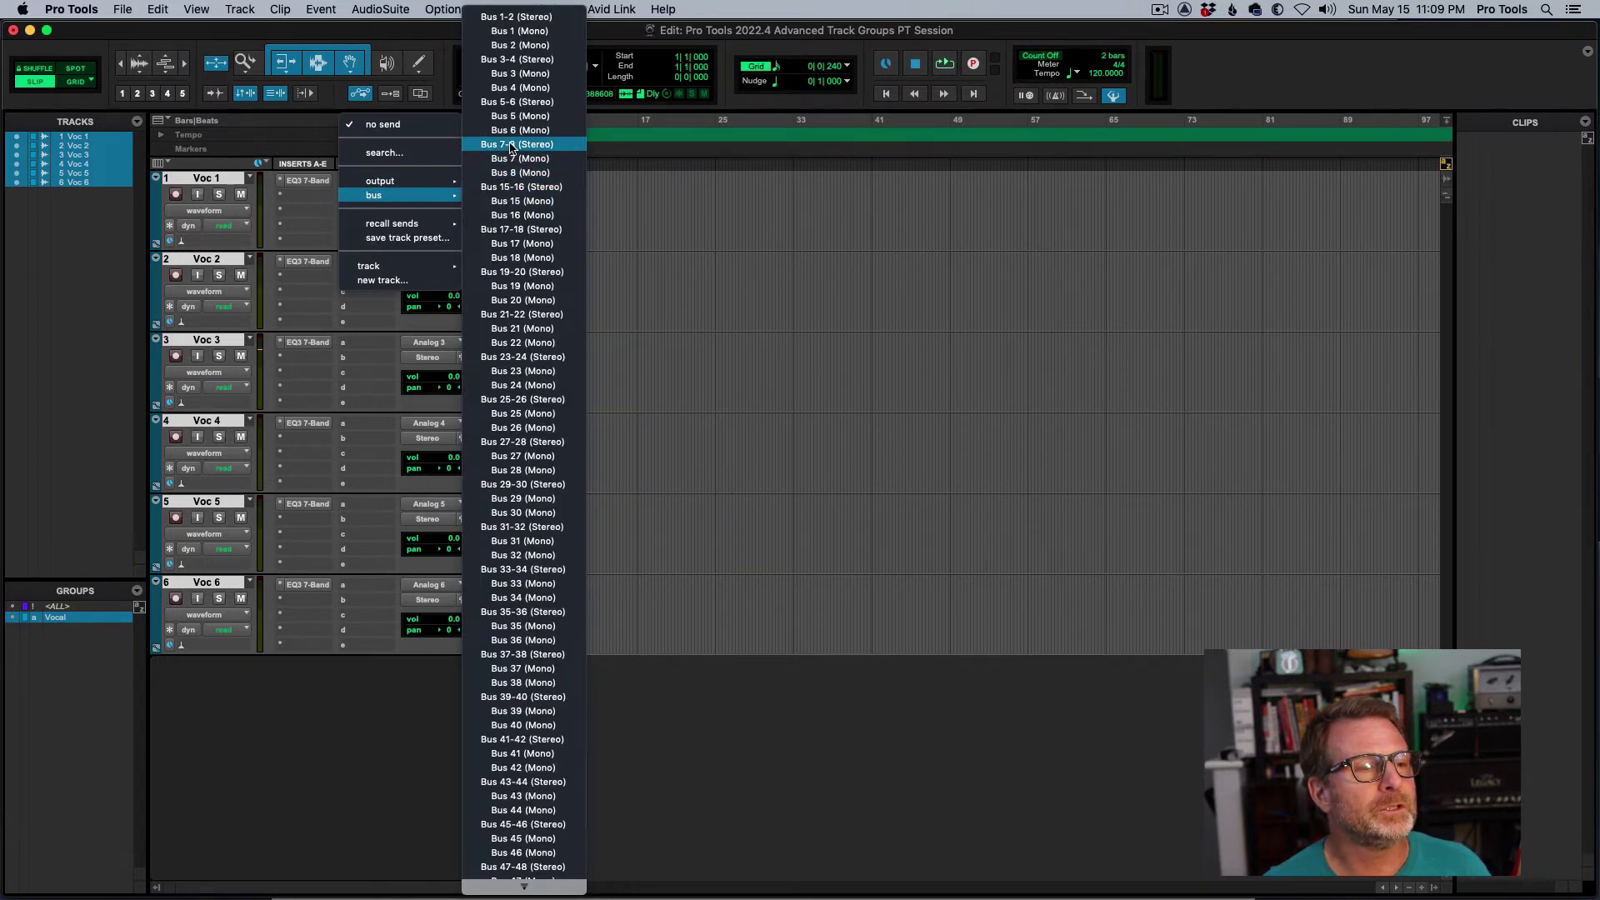
left_click(513, 146)
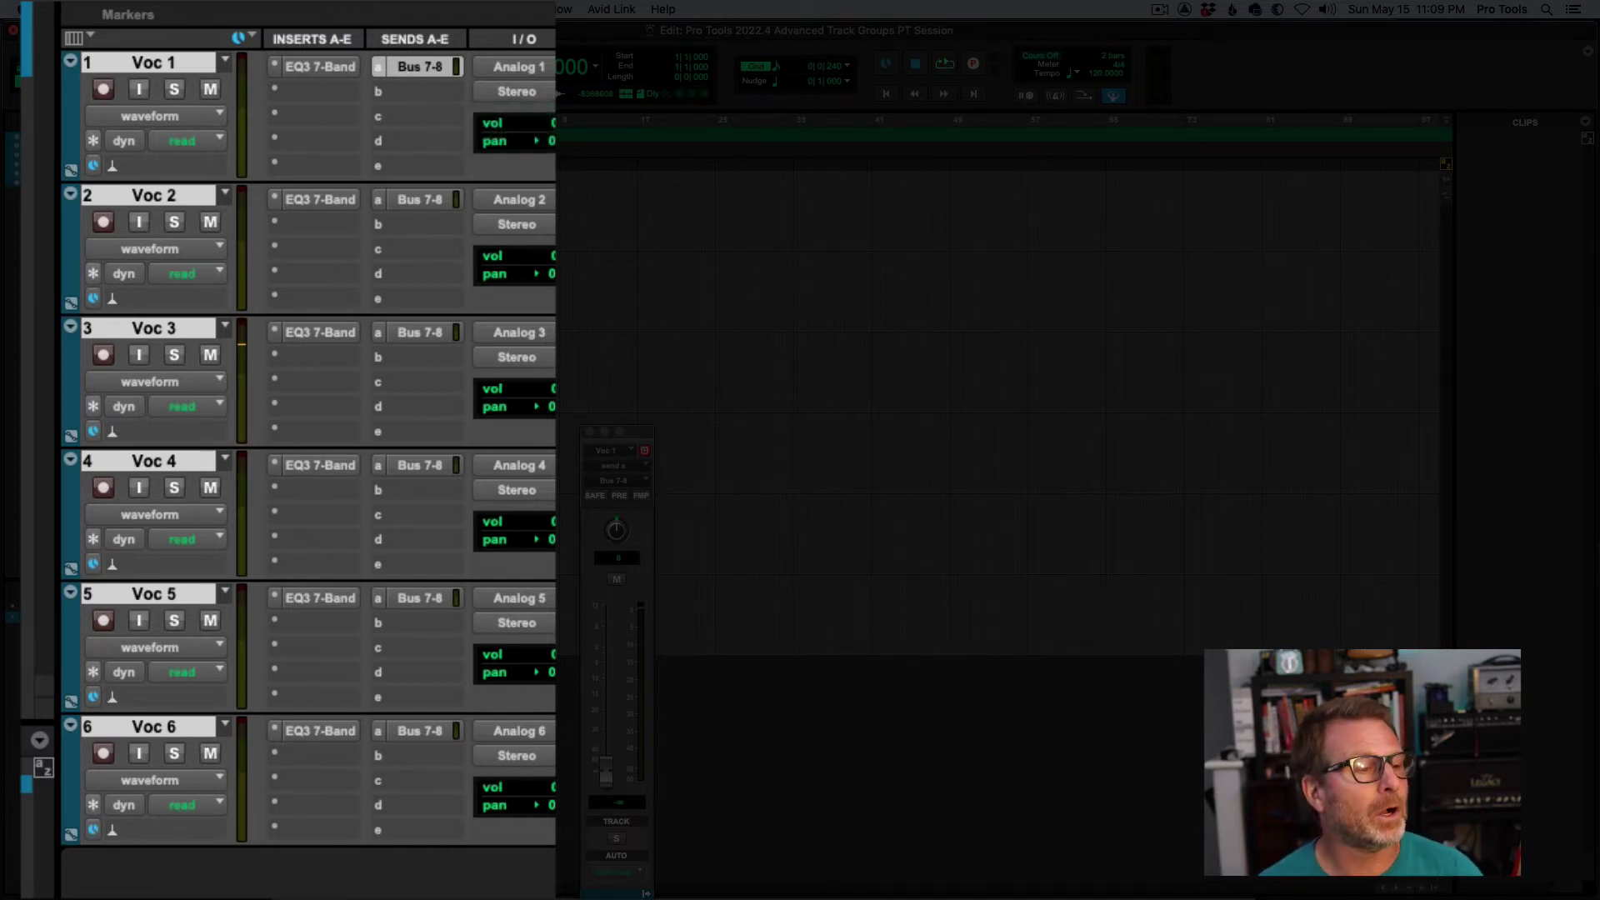
- Expand send A on every track, then set the grouped send level to -3.5 dB and pan it left
left_click(590, 432)
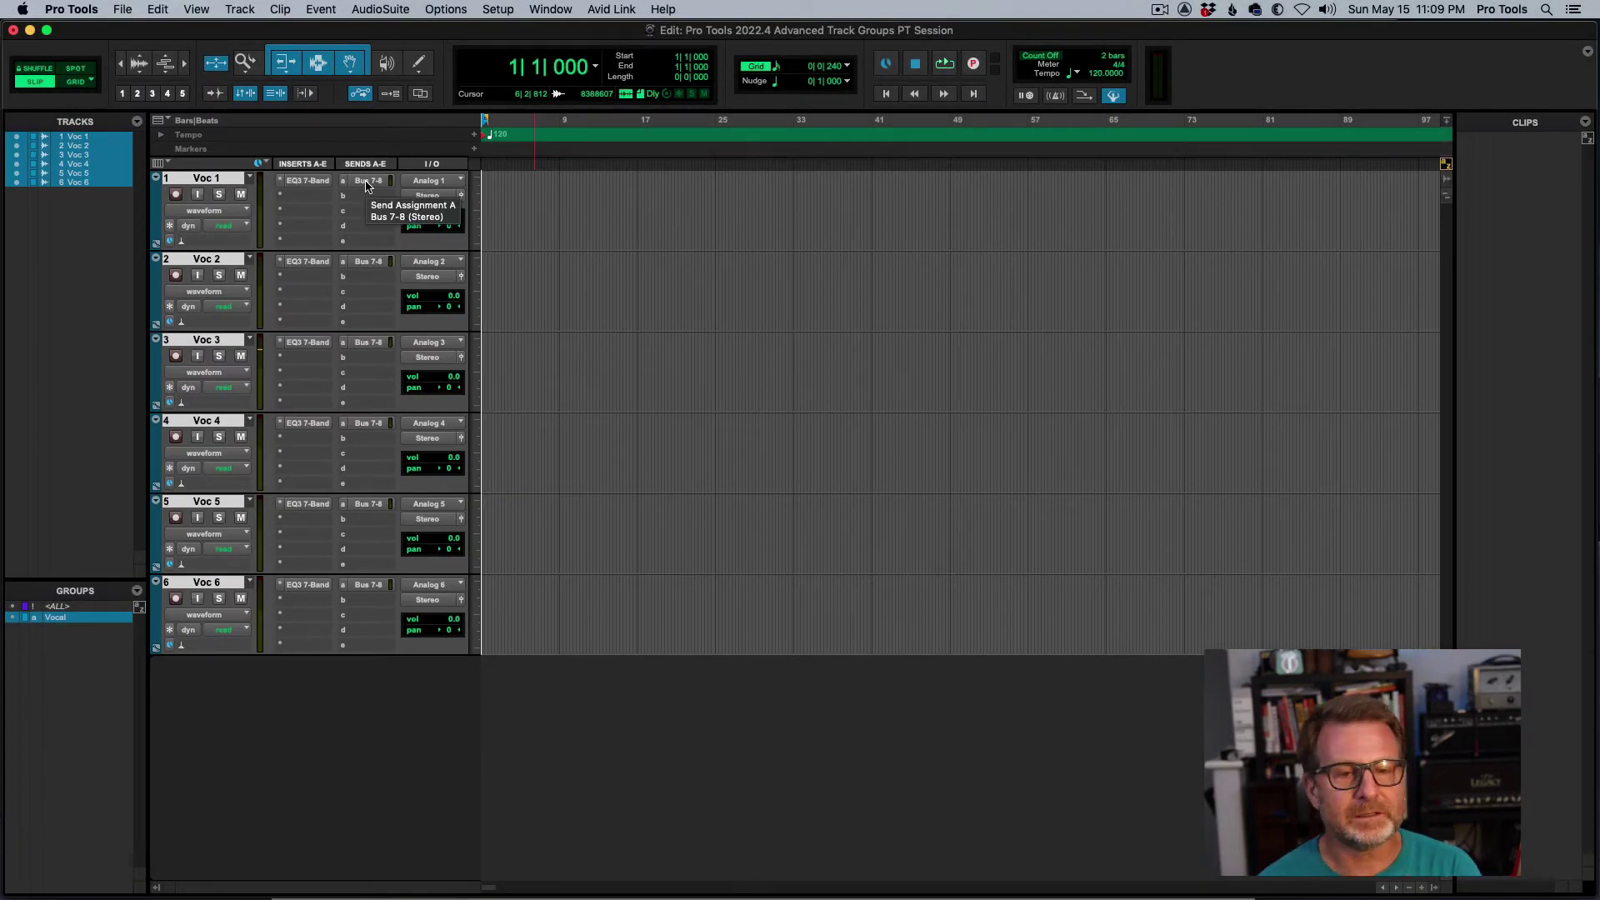
left_click(188, 10)
mouse_move(224, 77)
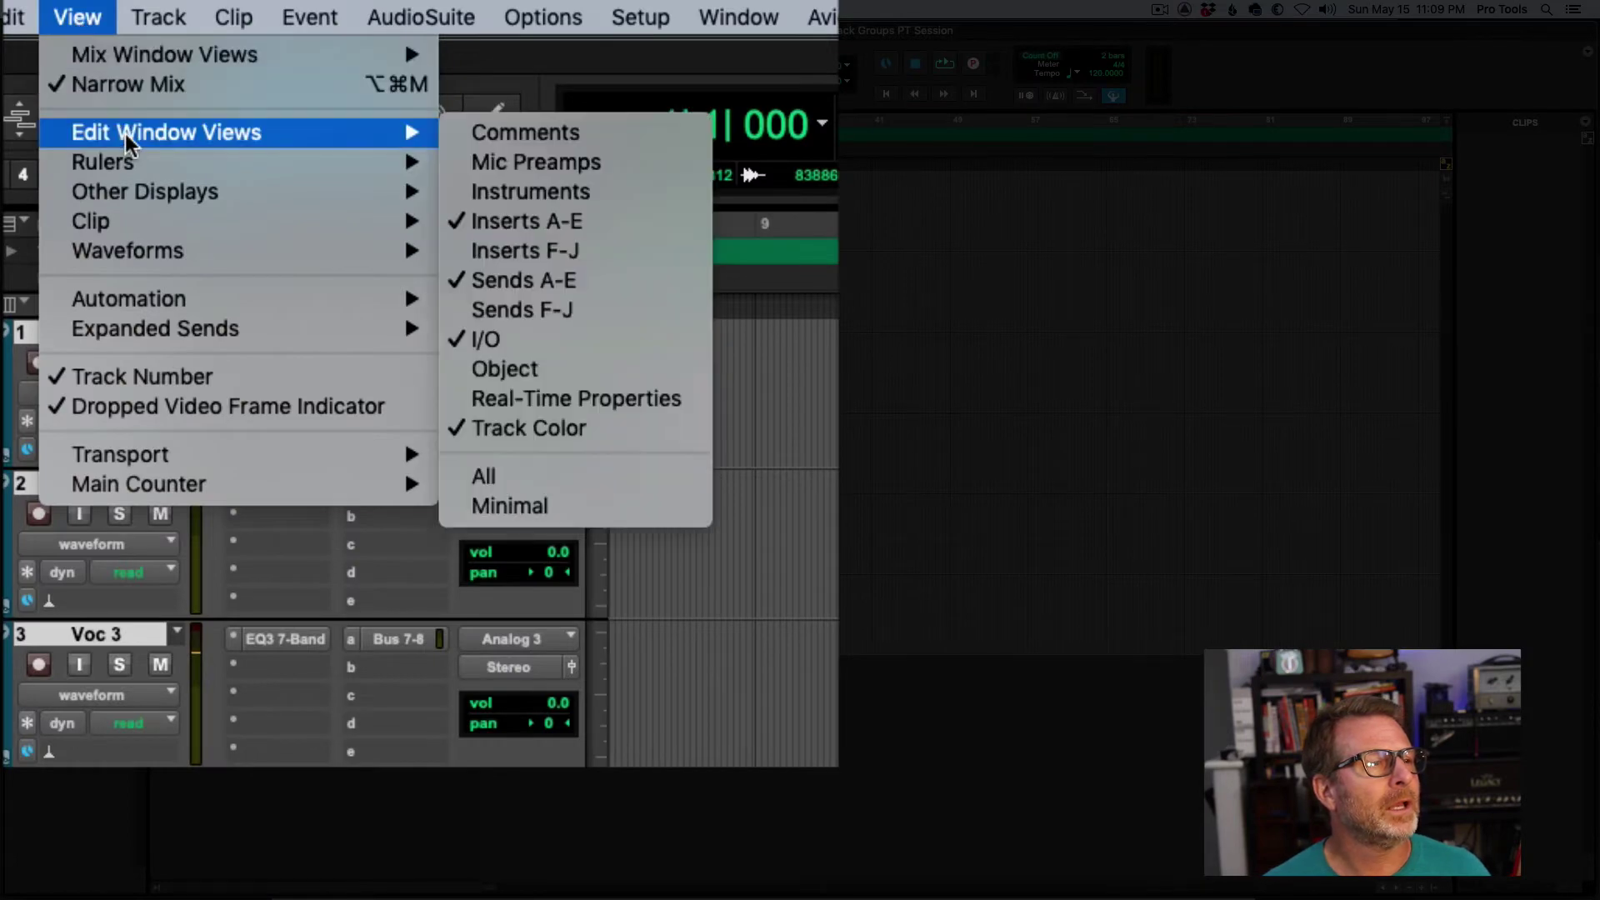
mouse_move(204, 337)
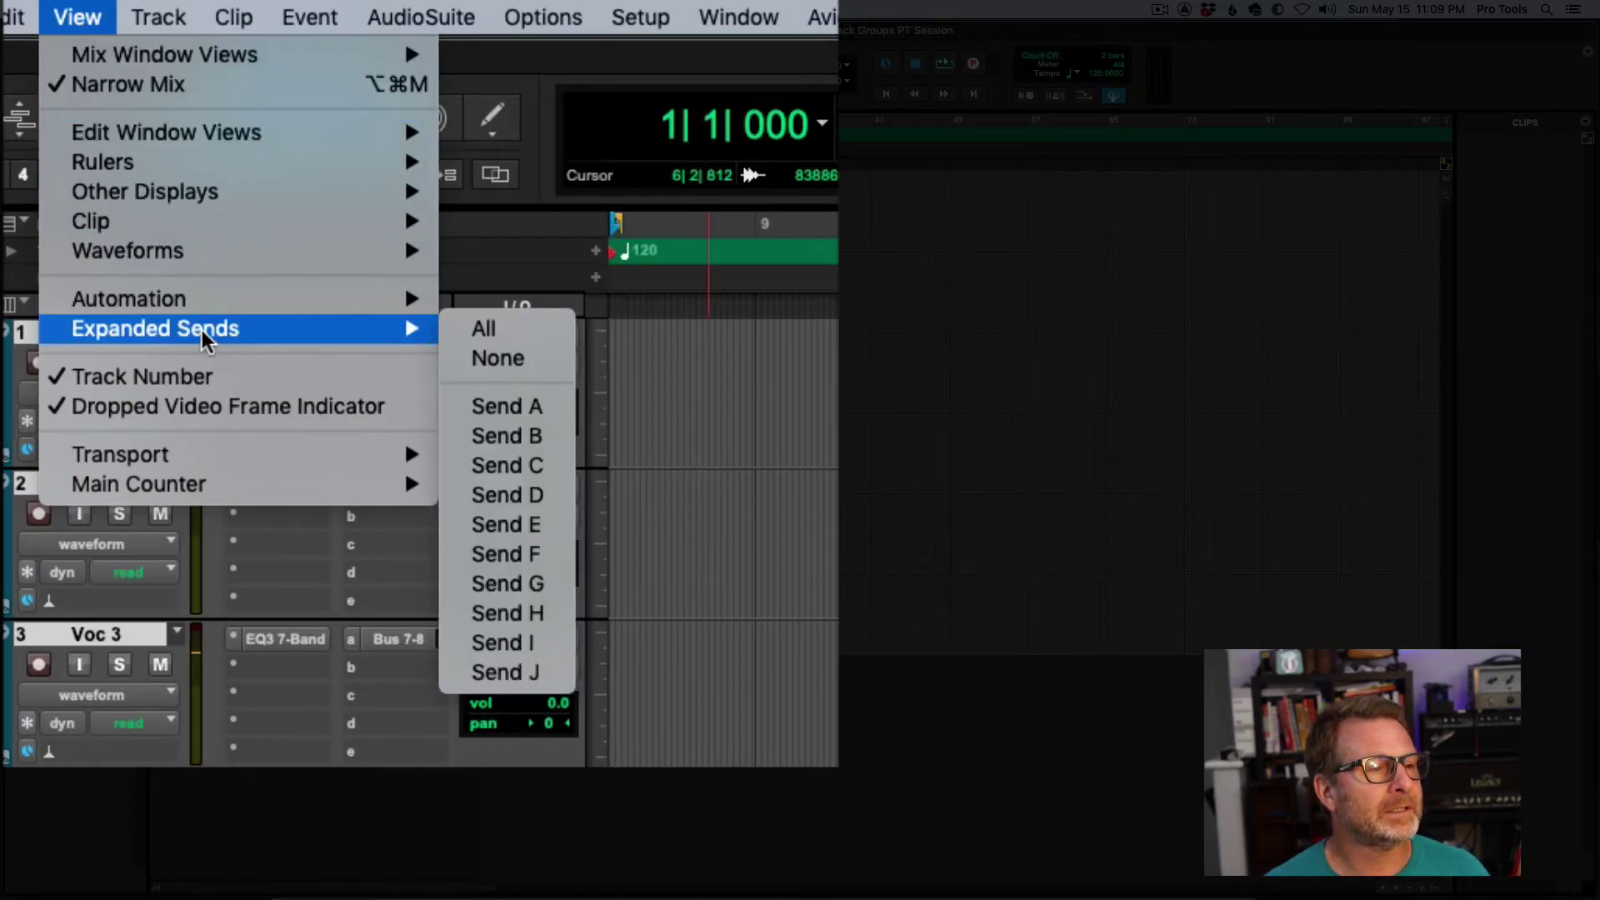
left_click(525, 407)
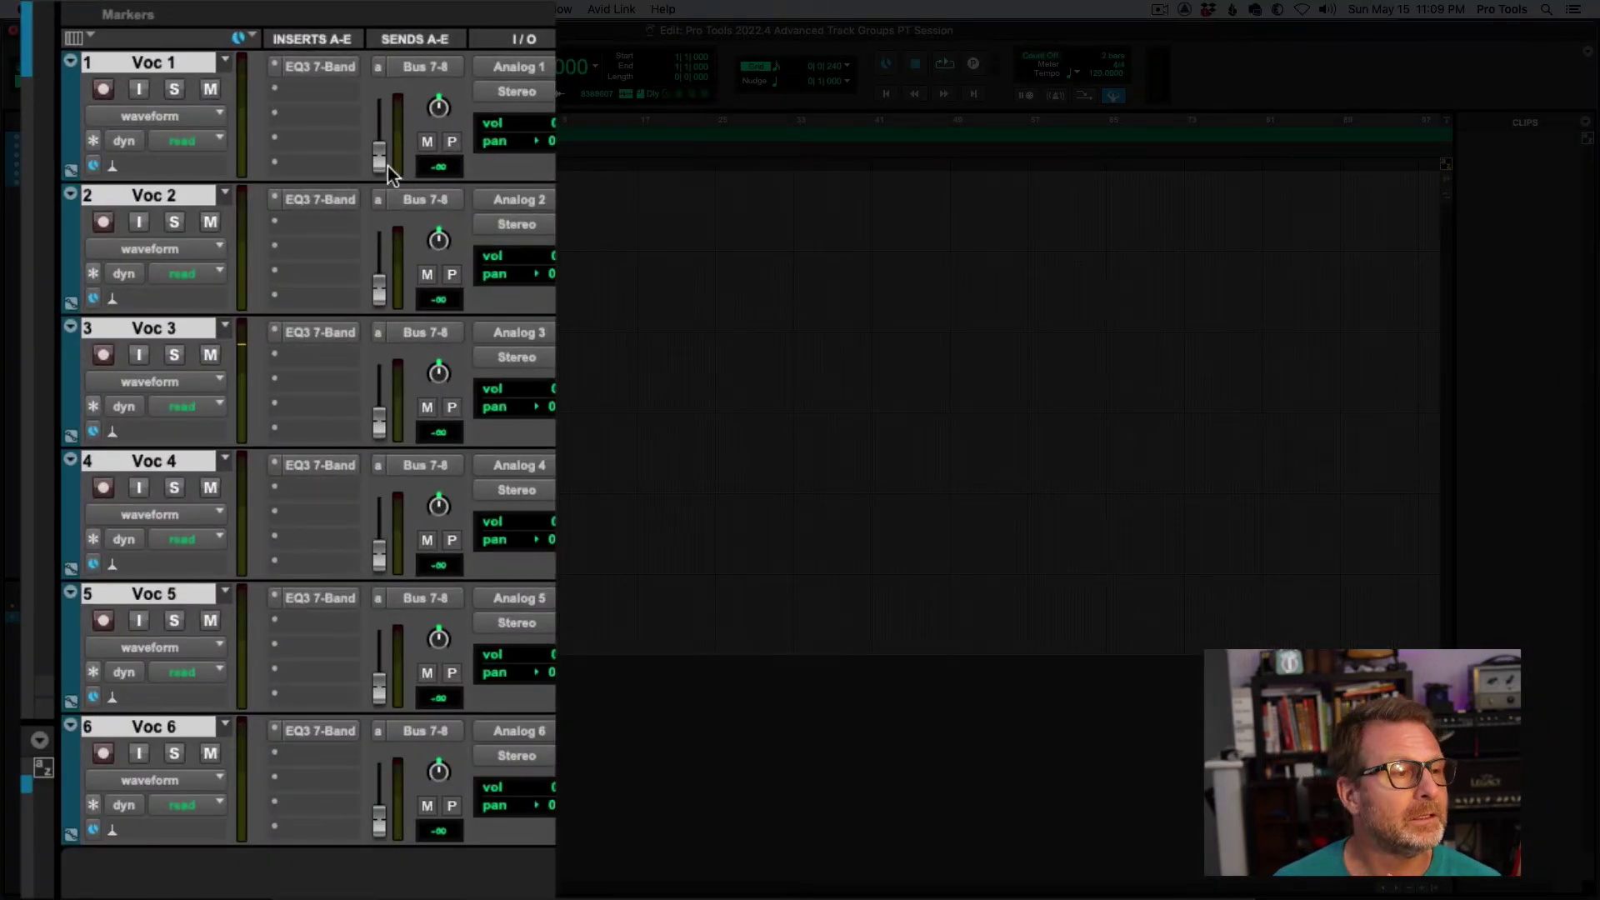
left_click_drag(378, 157, 385, 118)
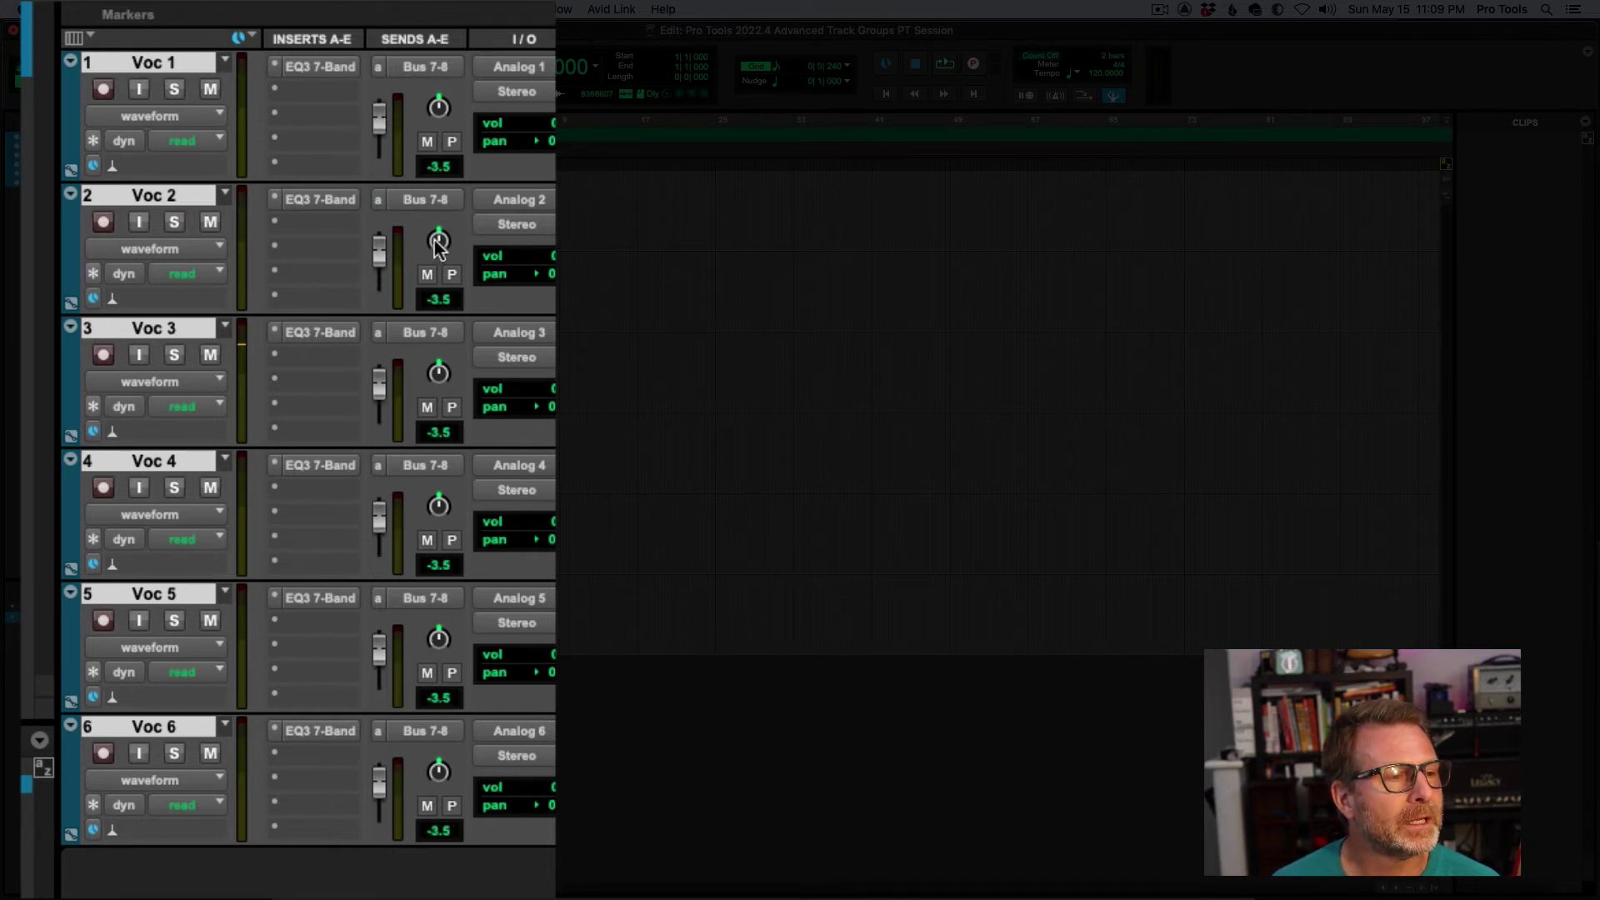
left_click_drag(438, 240, 434, 104)
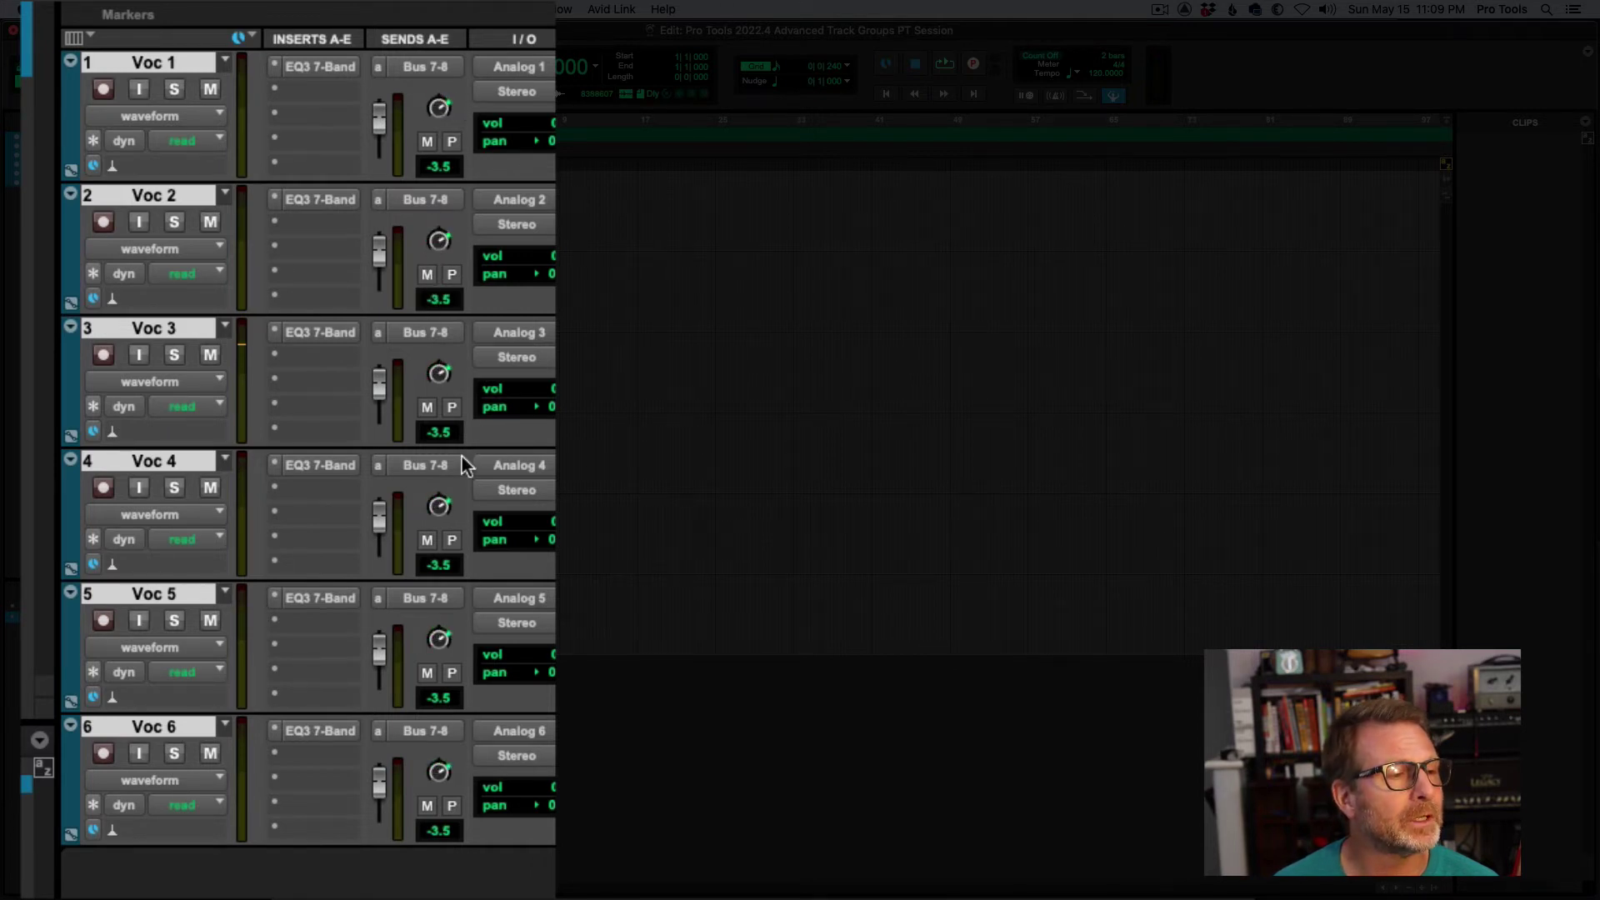
- Toggle the grouped Bus 7-8 send mute, leaving all six sends unmuted
left_click(428, 276)
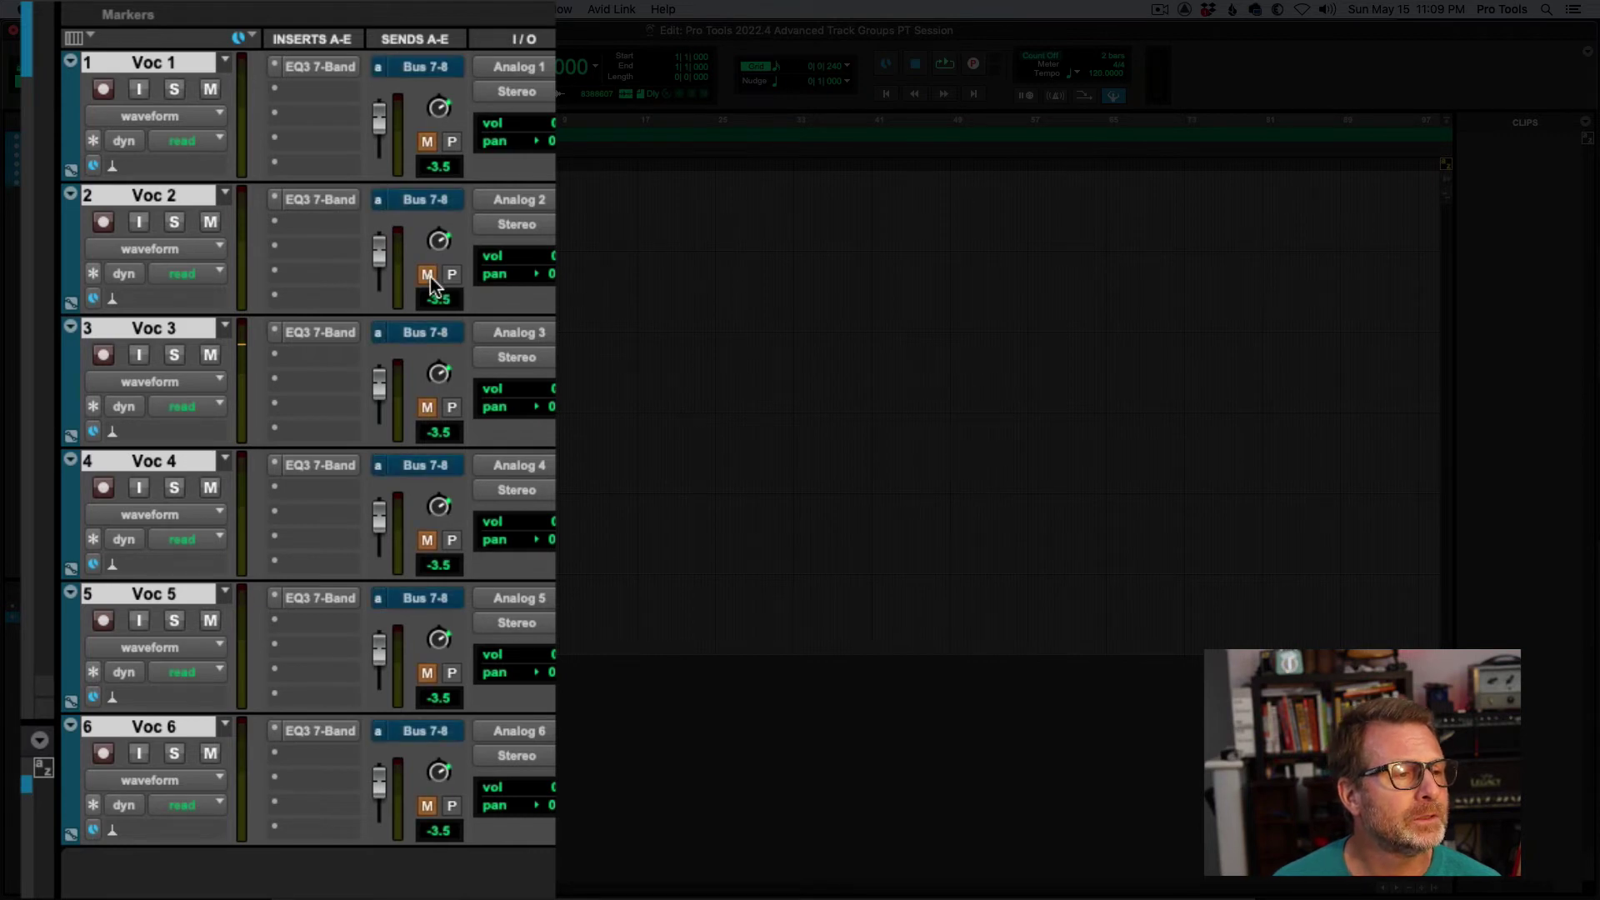
left_click(428, 276)
left_click(428, 276)
left_click(428, 276)
left_click(427, 276)
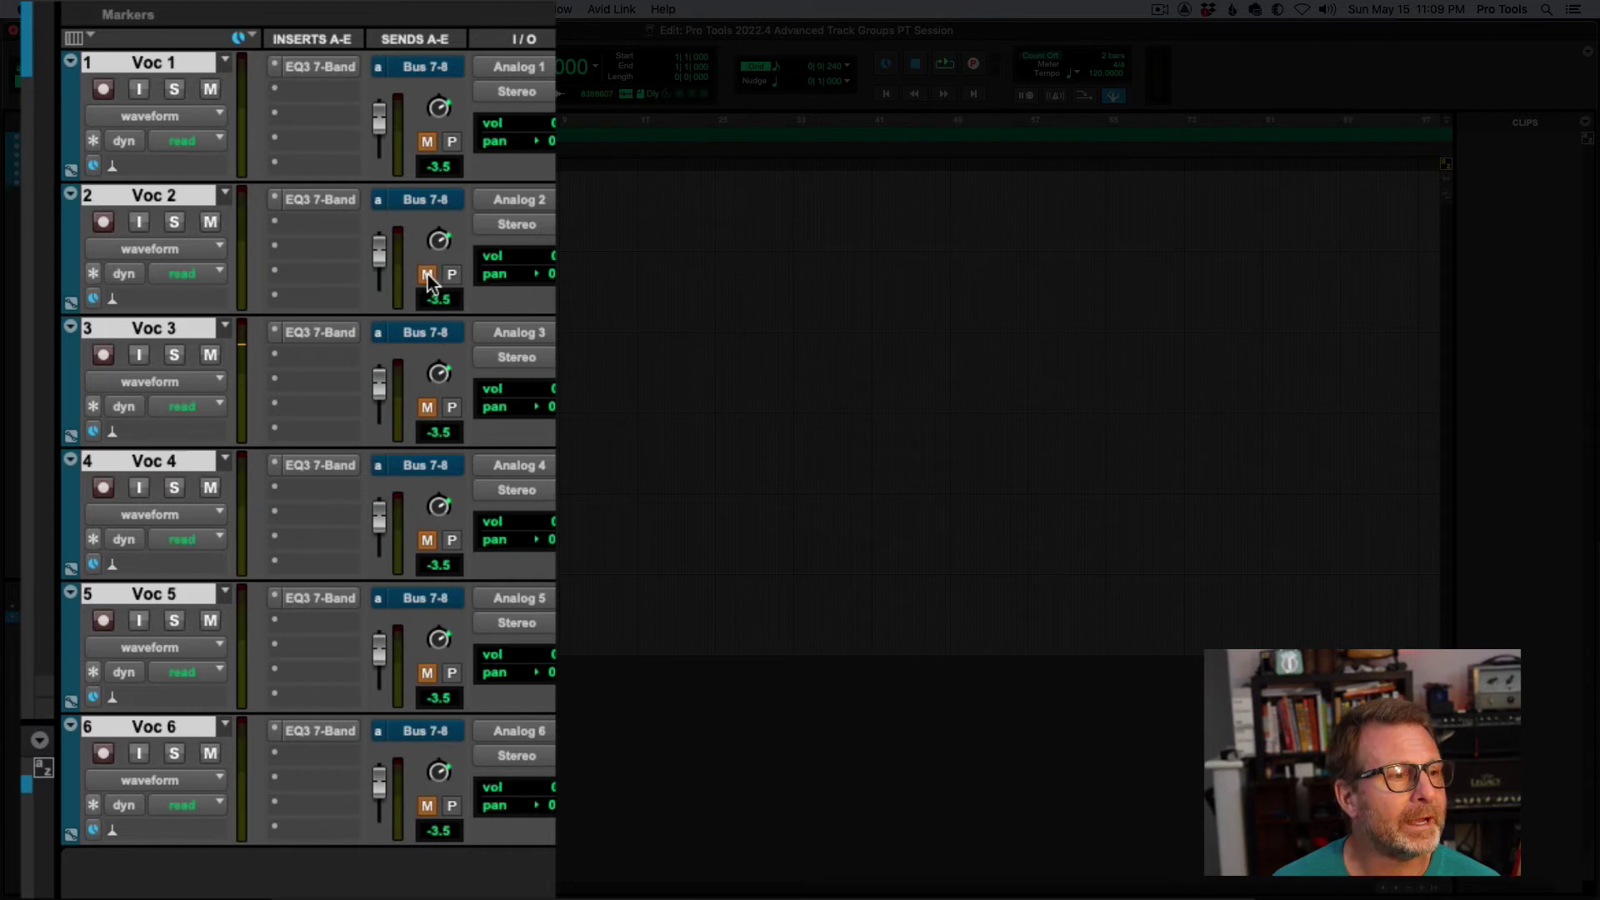
left_click(428, 276)
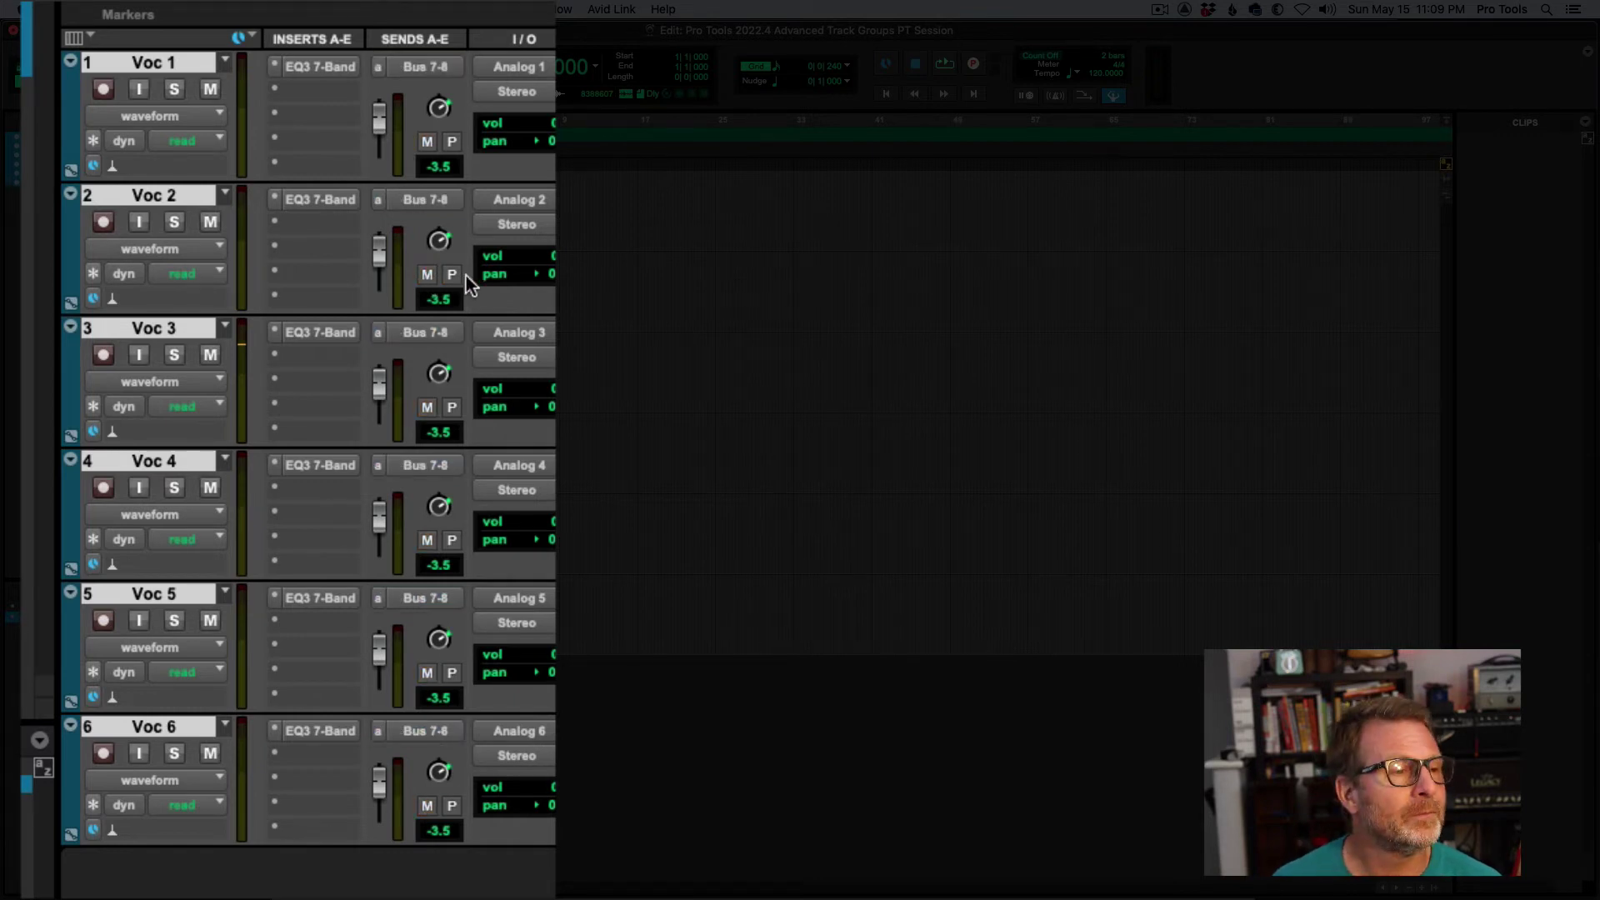
- Toggle Voc 2's send pre-fader on and off, leaving the sends post-fader
left_click(452, 276)
left_click(452, 275)
left_click(452, 275)
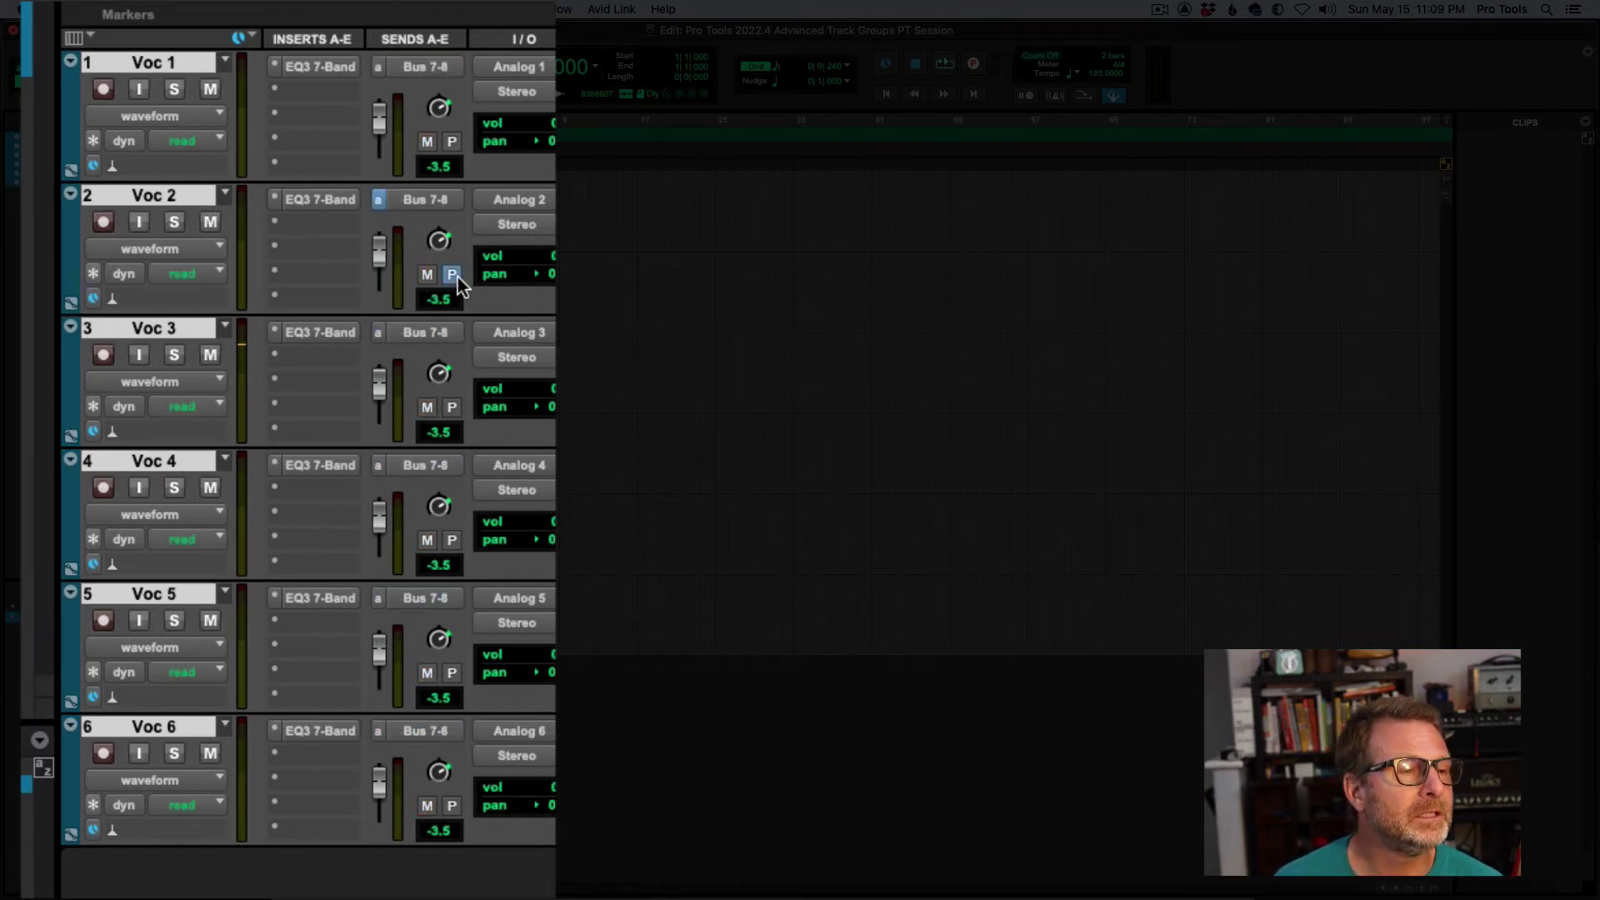
left_click(452, 276)
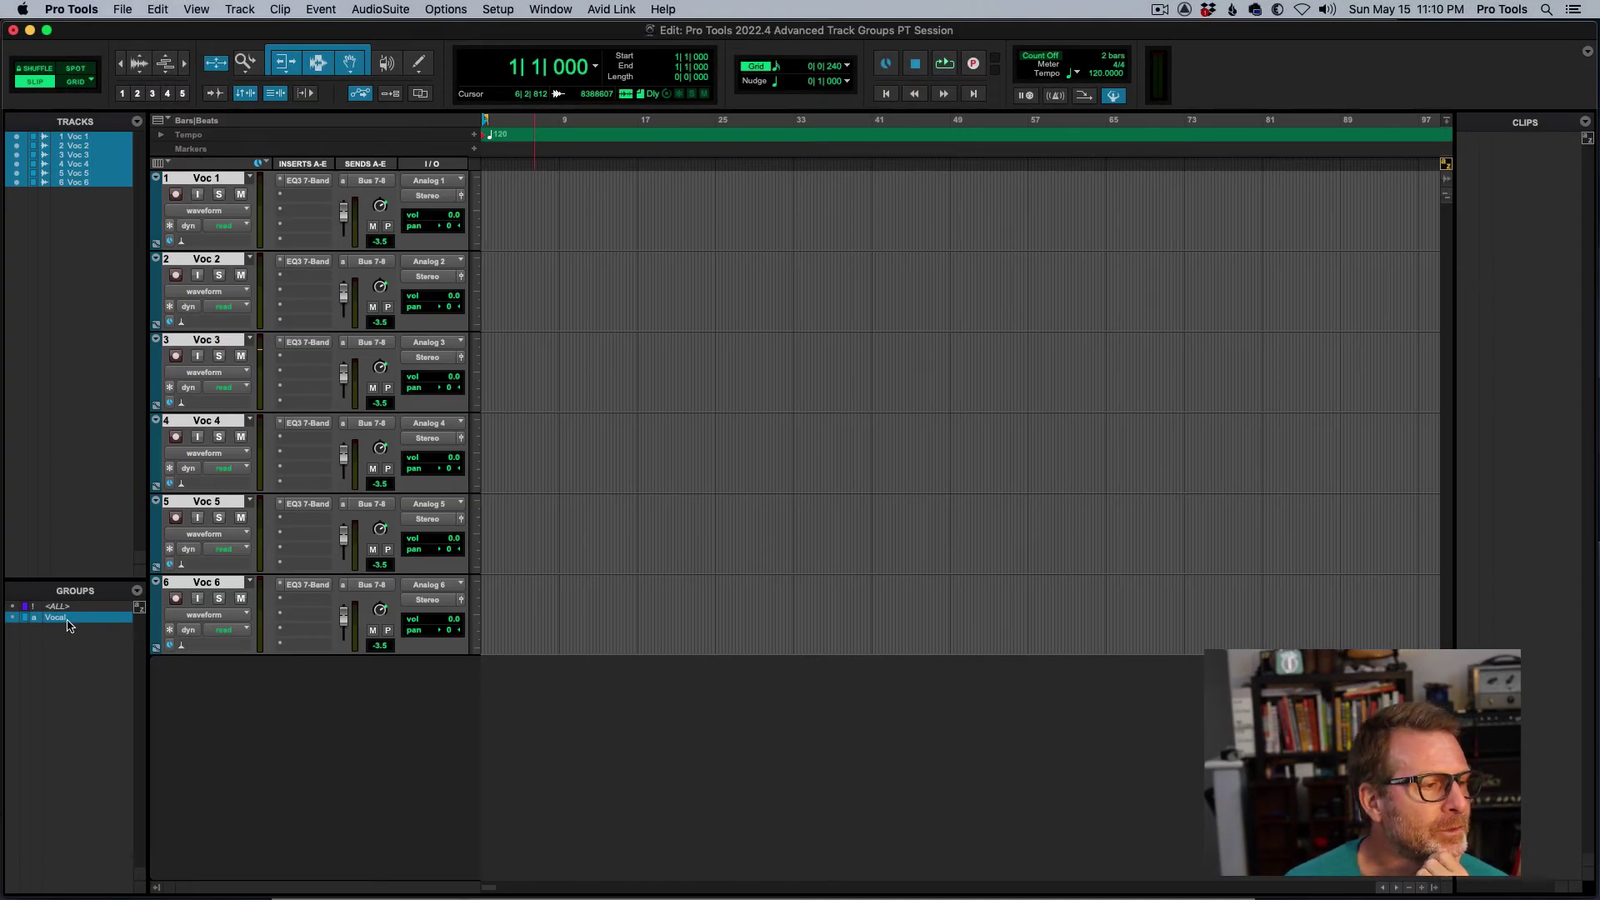
right_click(68, 623)
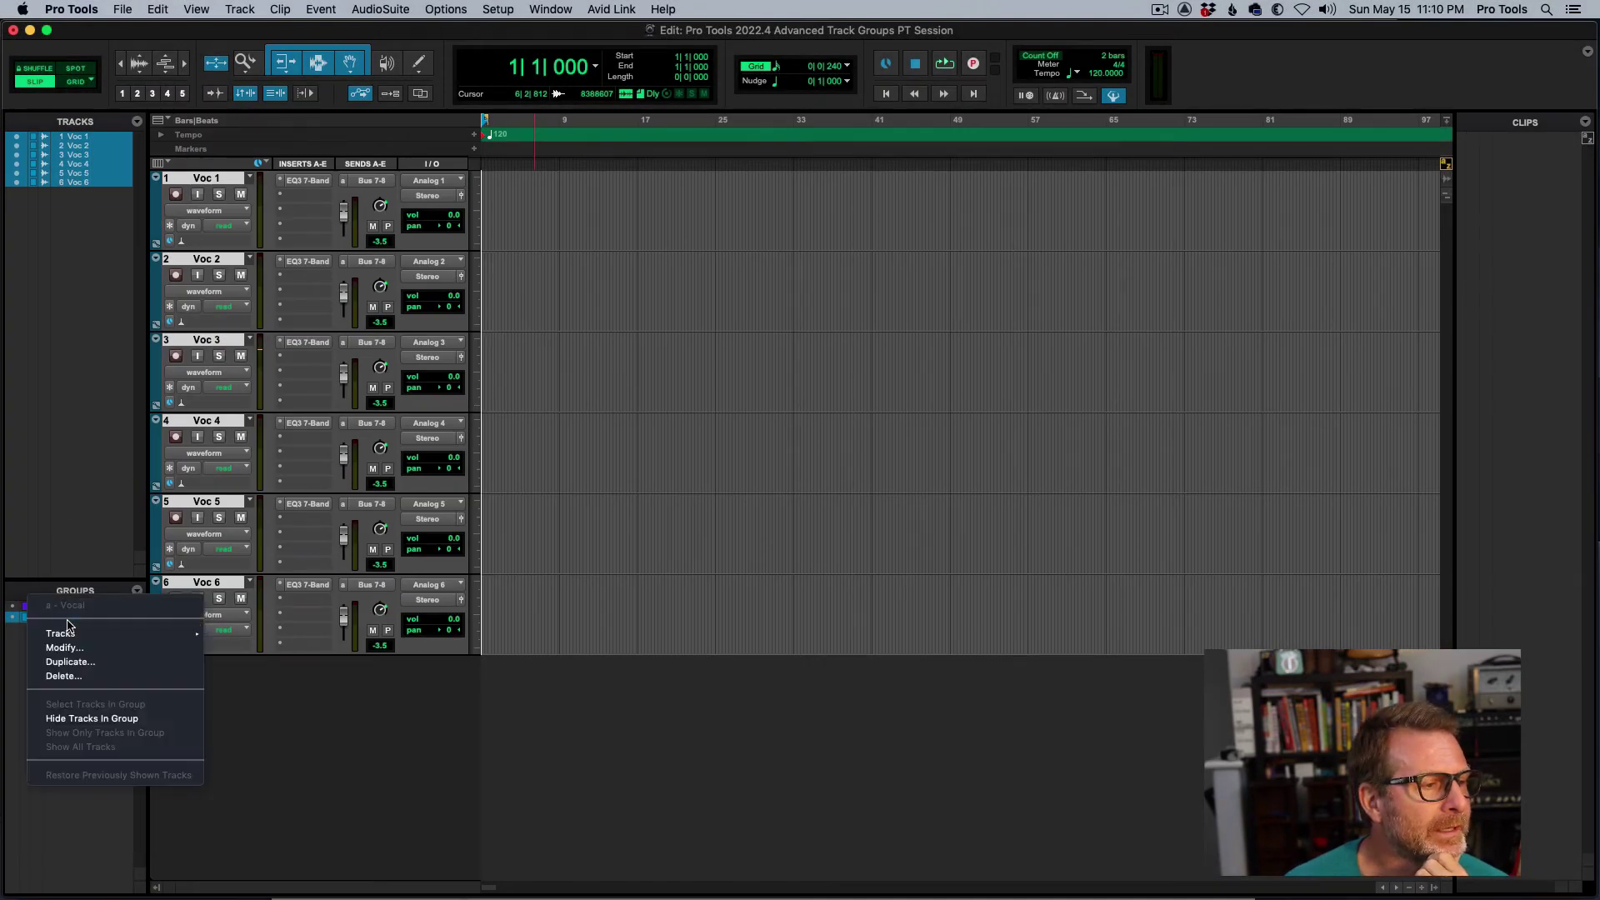
left_click(72, 647)
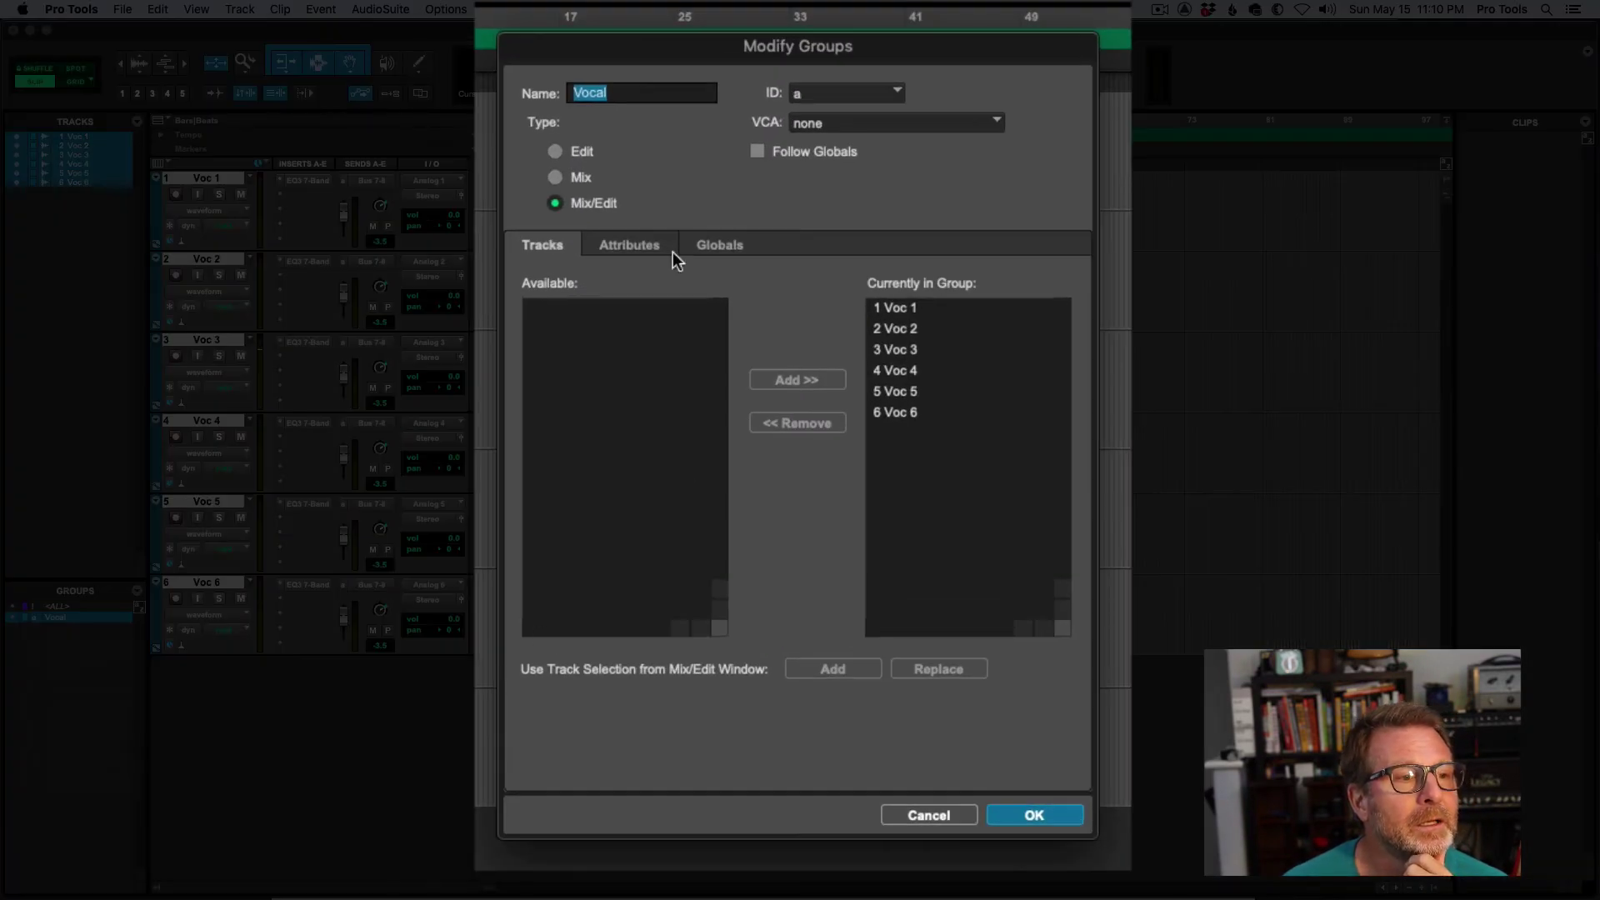
left_click(654, 247)
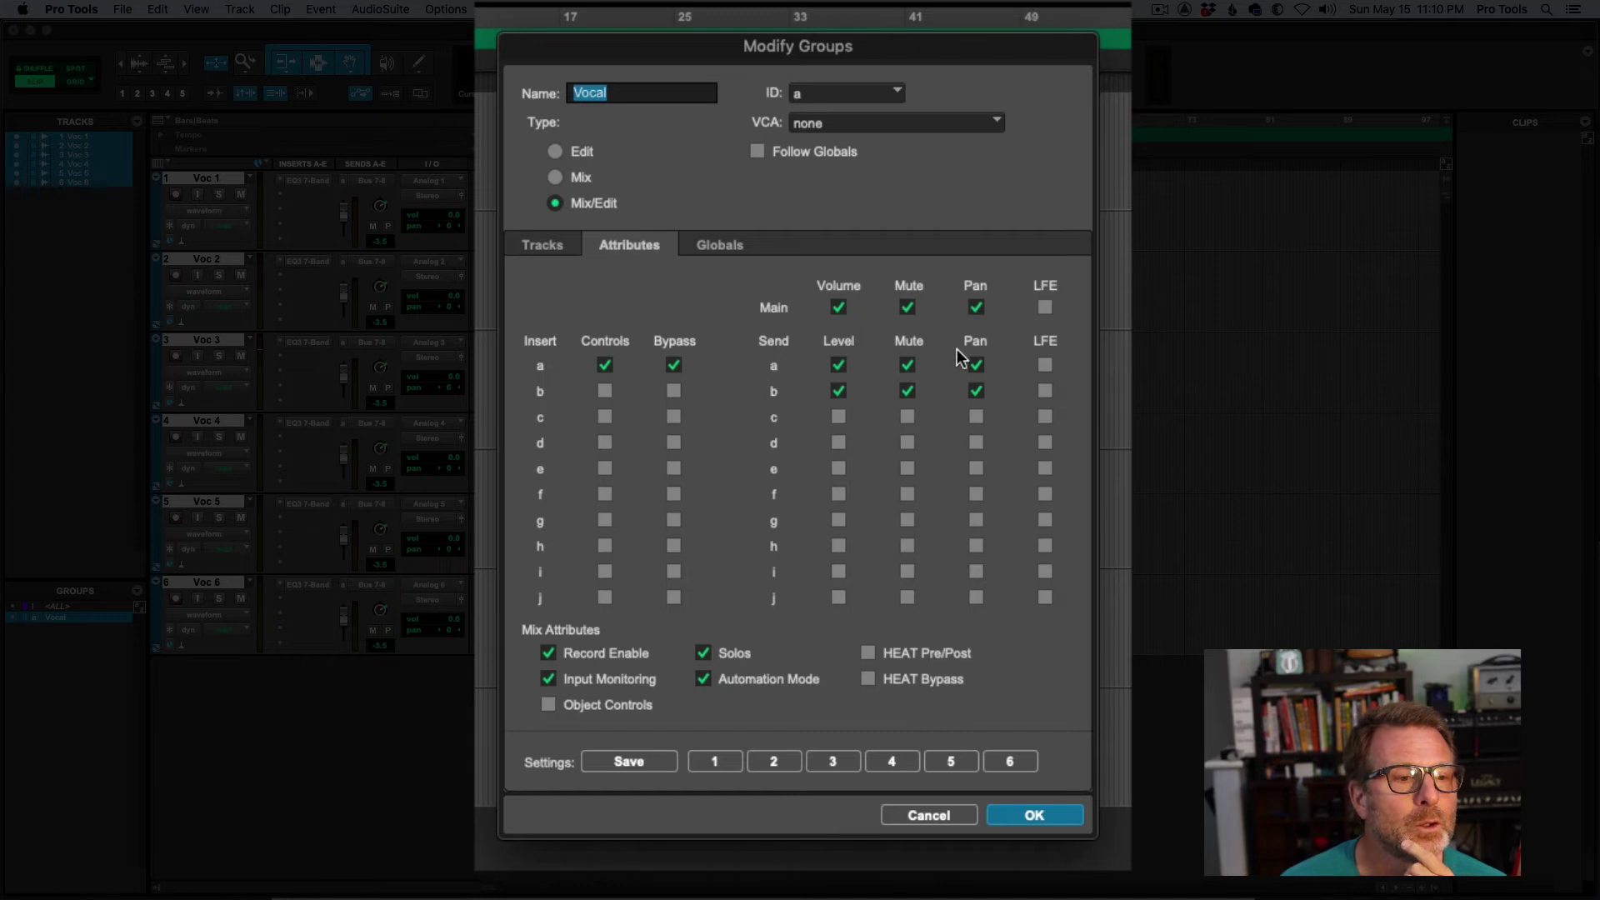
left_click(931, 817)
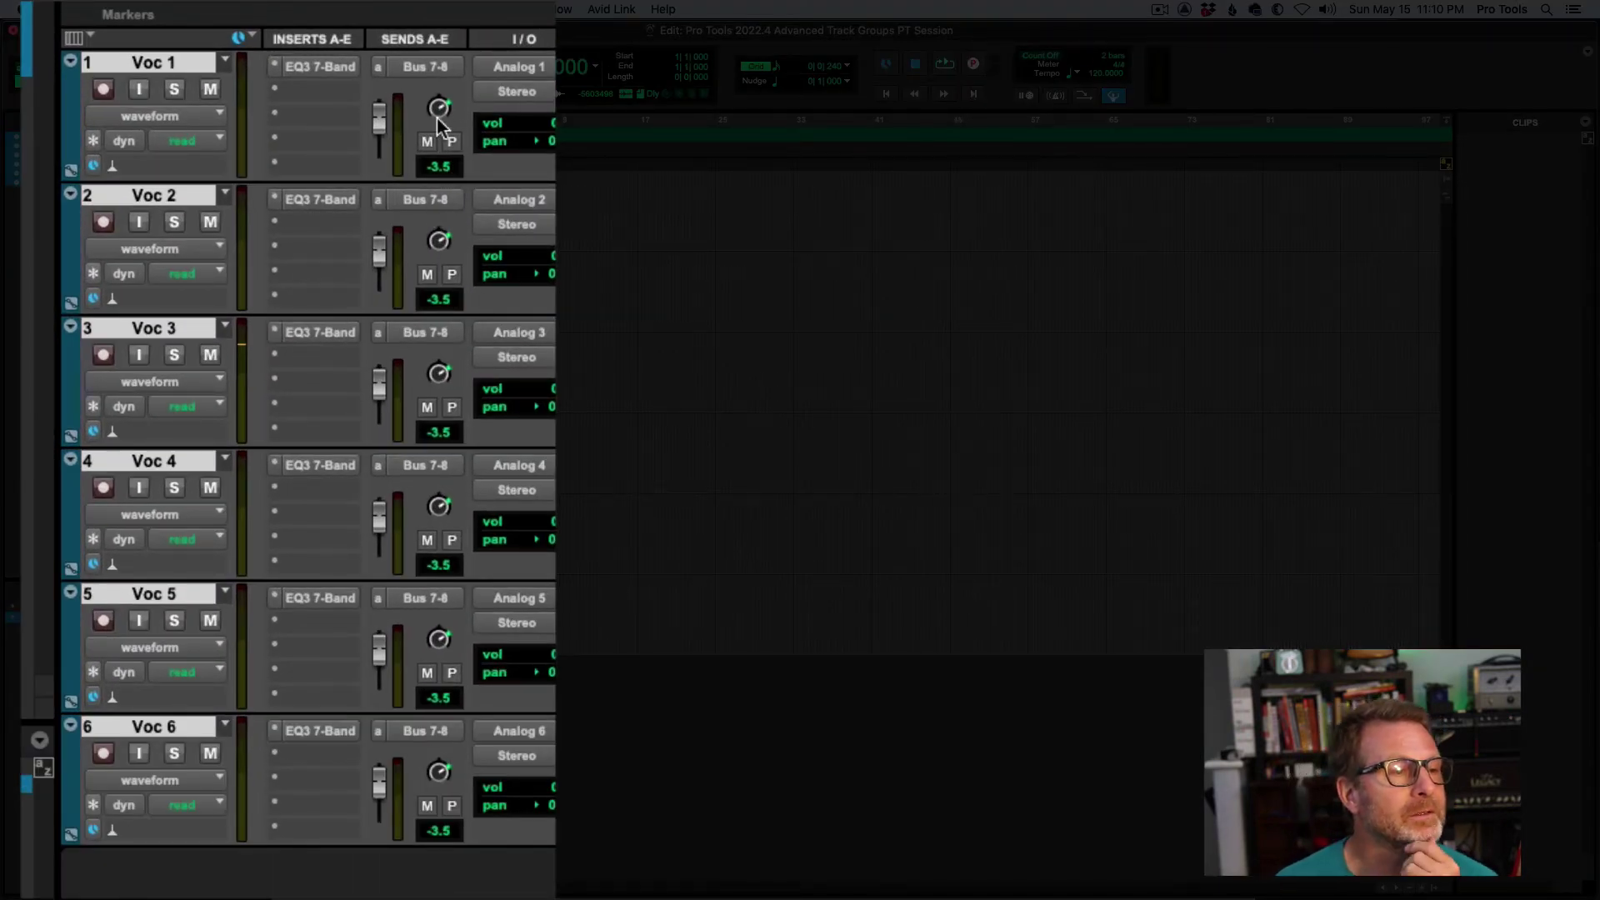
- Toggle the grouped send mute off and raise all six send levels to +6.2 dB
left_click(428, 141)
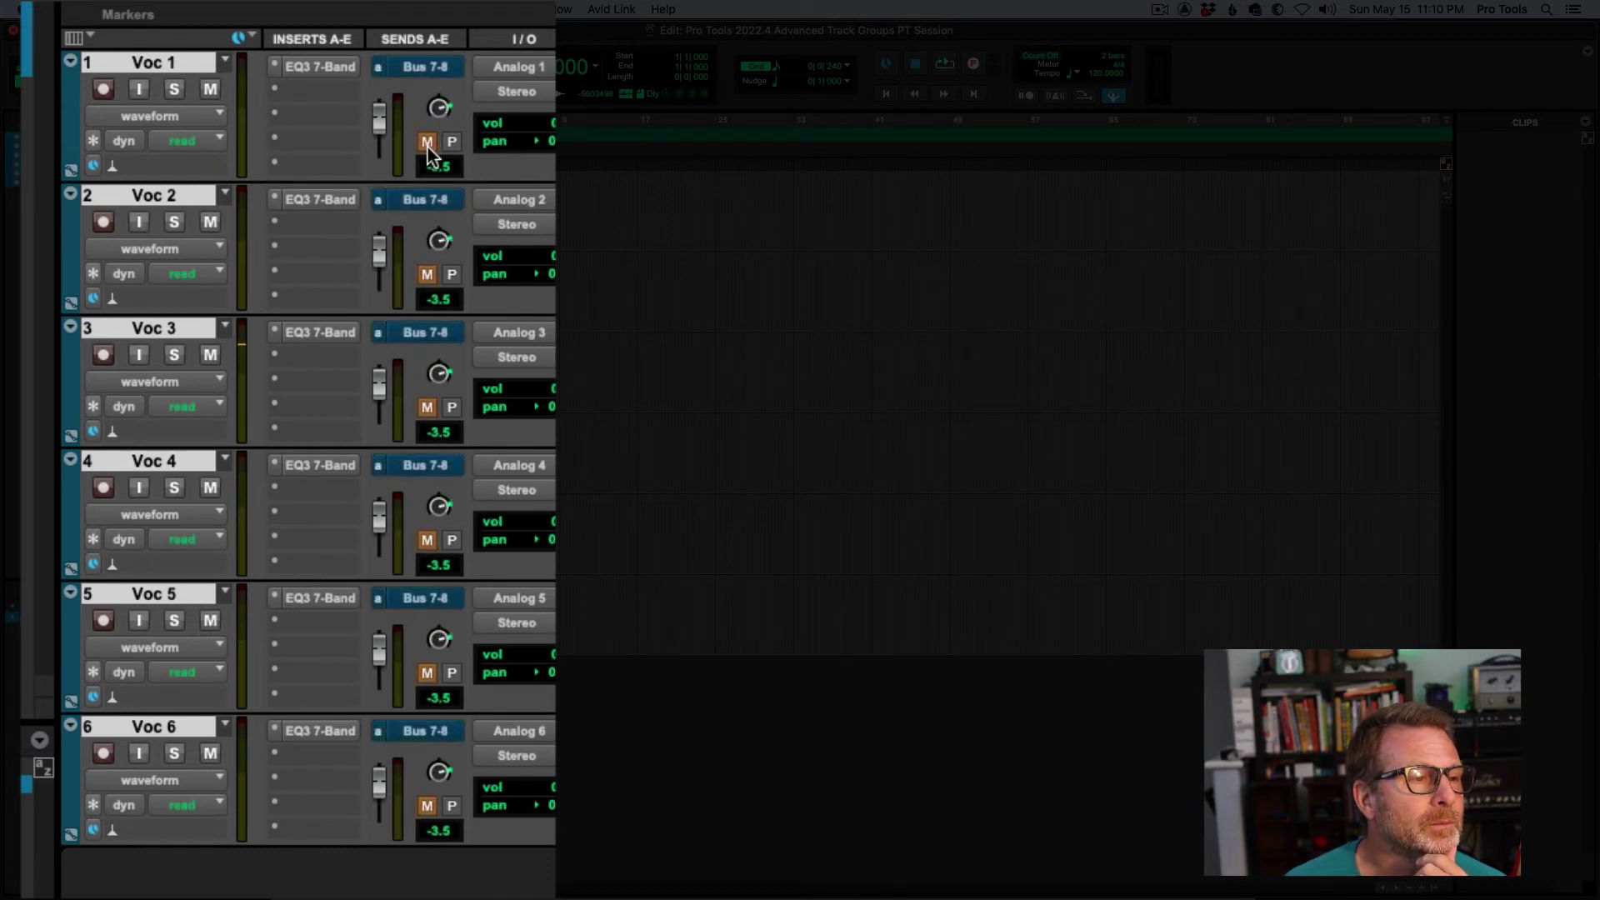
left_click(427, 143)
left_click_drag(378, 123, 383, 110)
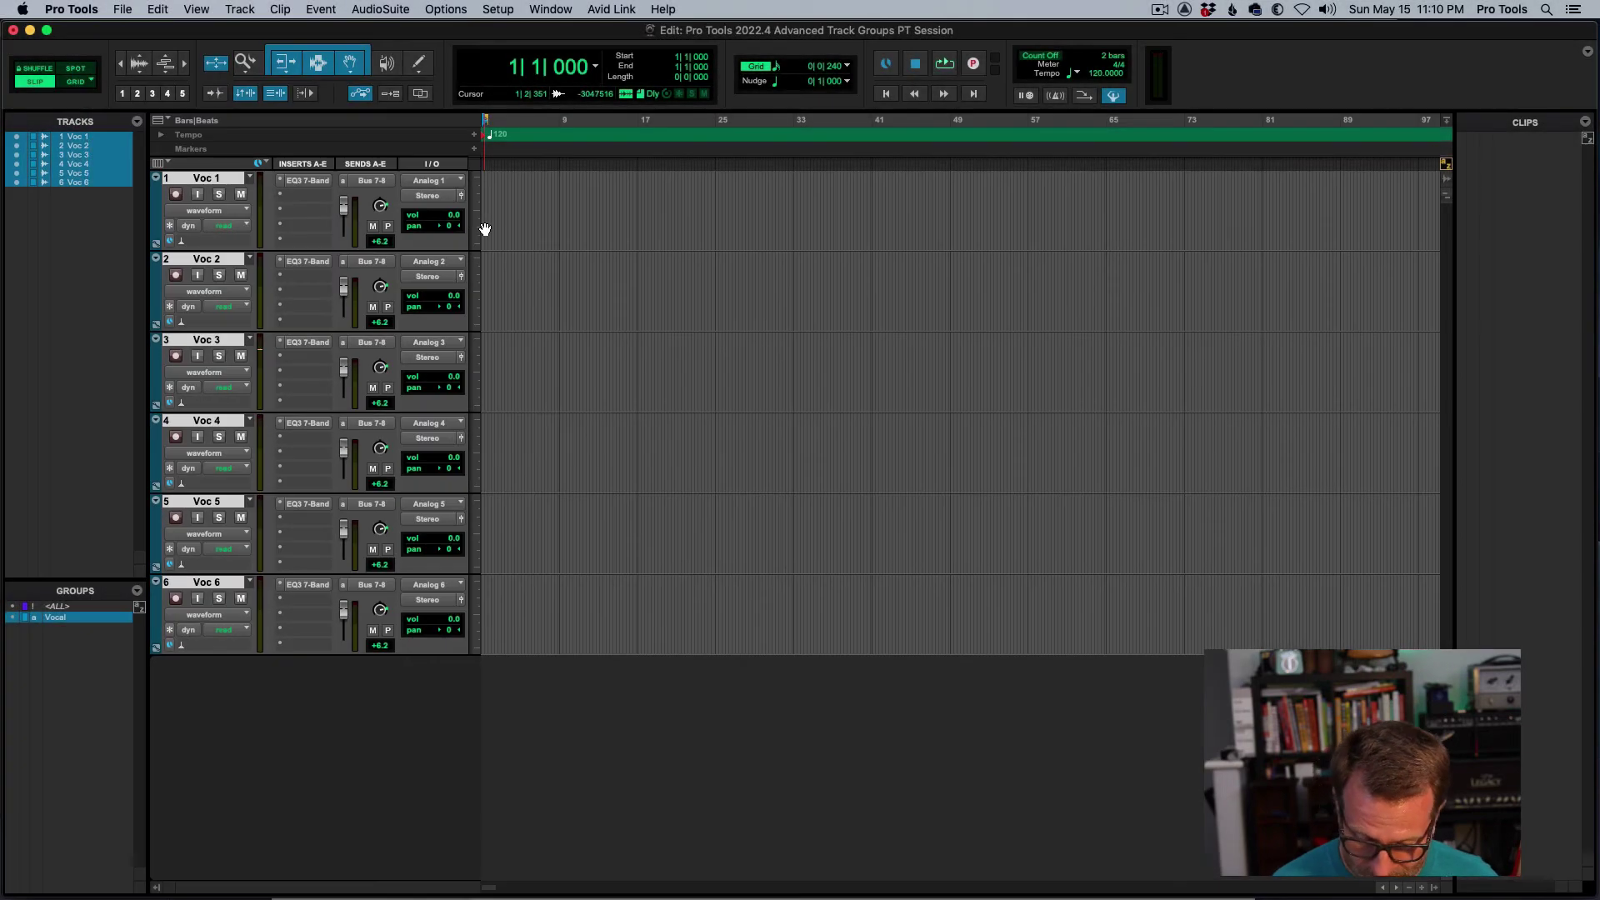
- In the widened Mix window, raise all six grouped faders to +6.2 dB and test grouped mute and solo
key("super+equal")
left_click_drag(450, 36, 483, 112)
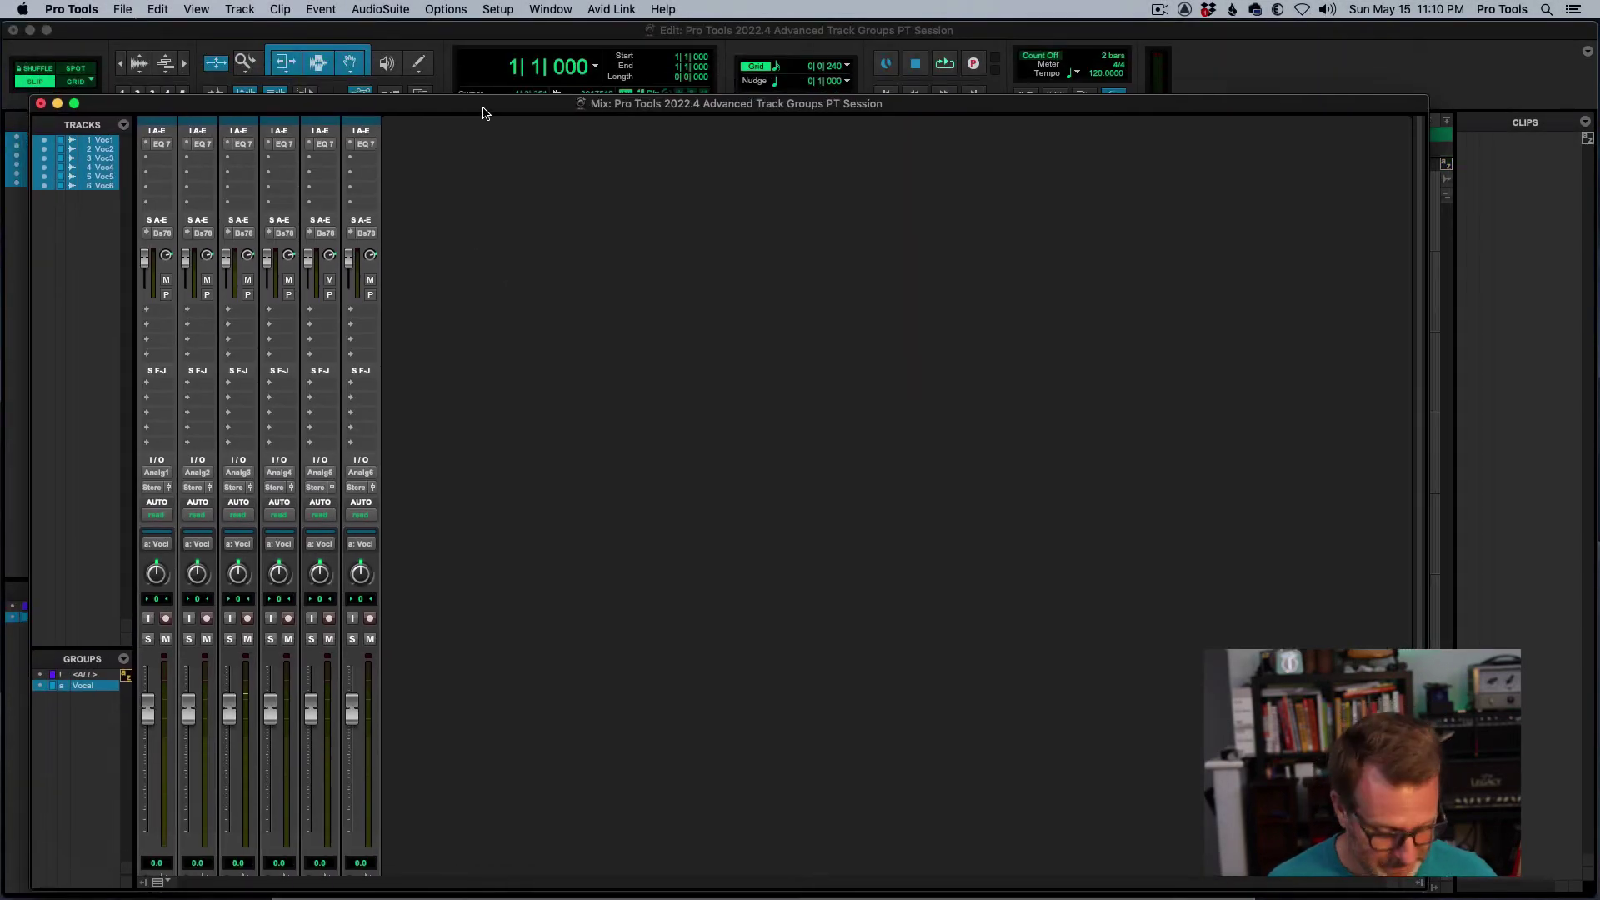
key("ctrl+alt+super+m")
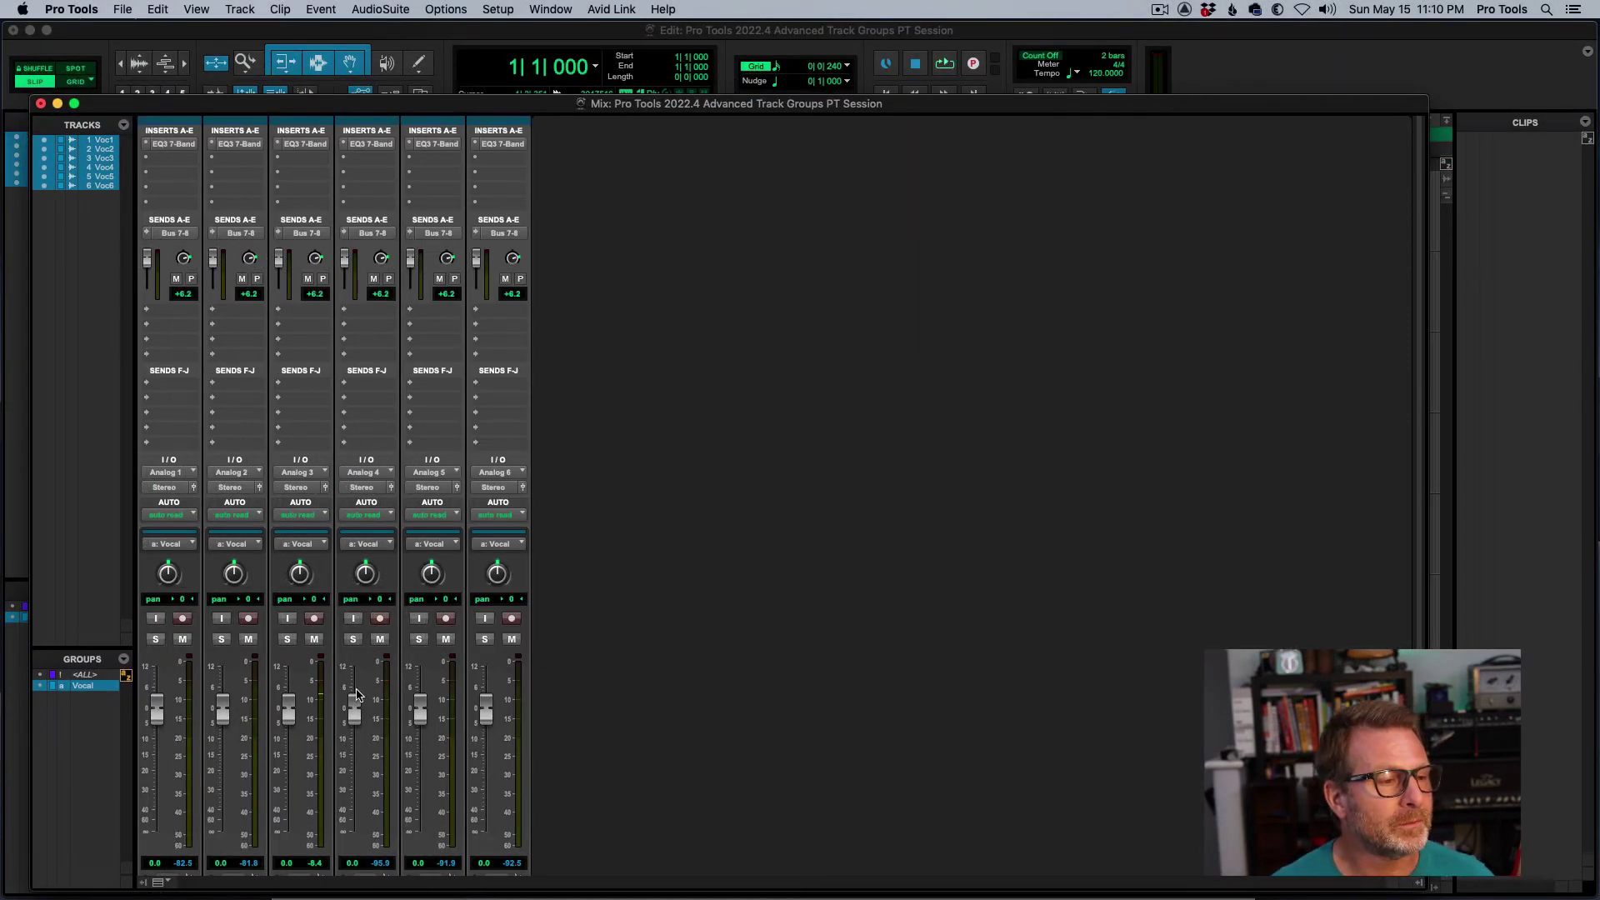
mouse_move(355, 713)
left_mouse_down()
mouse_move(354, 775)
mouse_move(354, 681)
left_mouse_up()
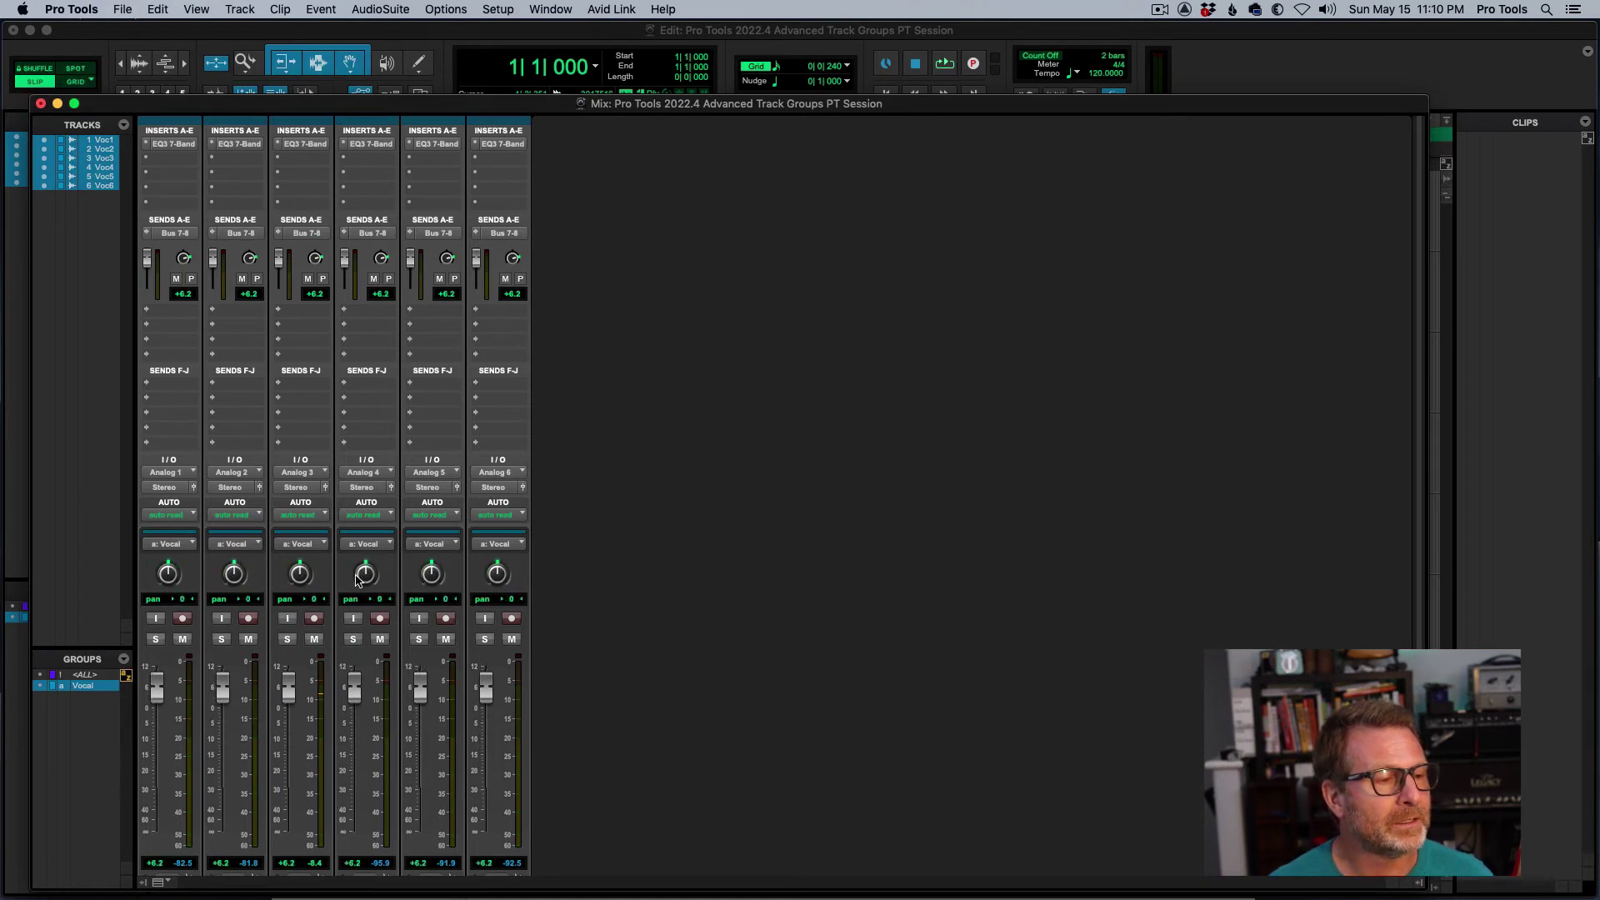
left_click(380, 639)
left_click(379, 639)
left_click(353, 639)
left_click(353, 639)
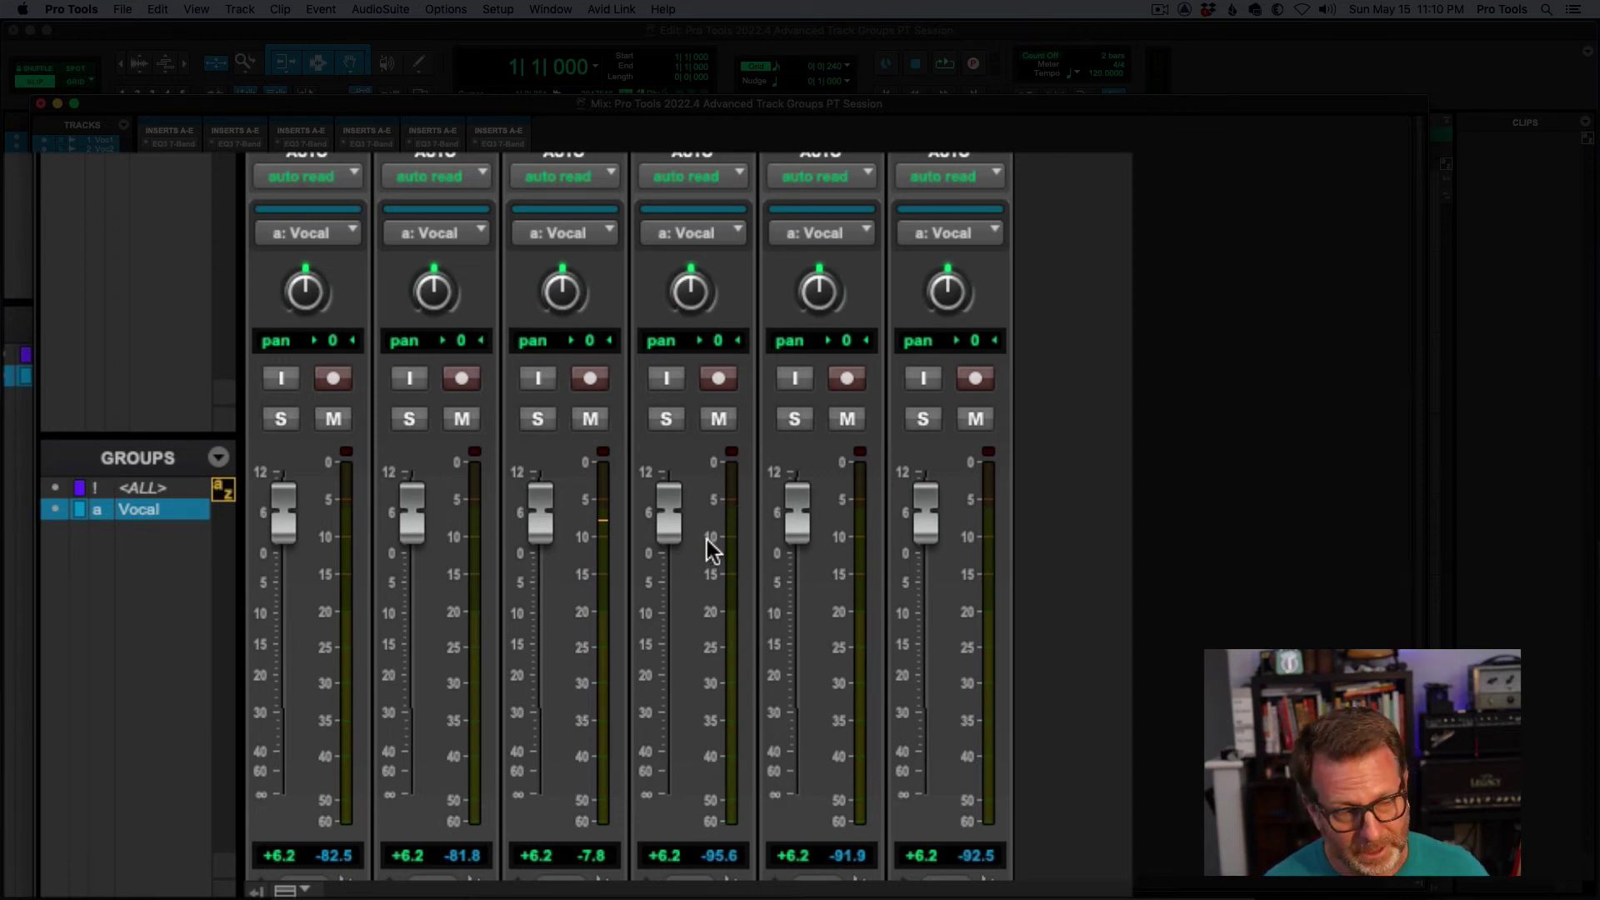
- Deactivate the Vocal group and set faders for tracks 1–4 to -10.5, -3.3, -8.1 and +1.9
left_click(133, 509)
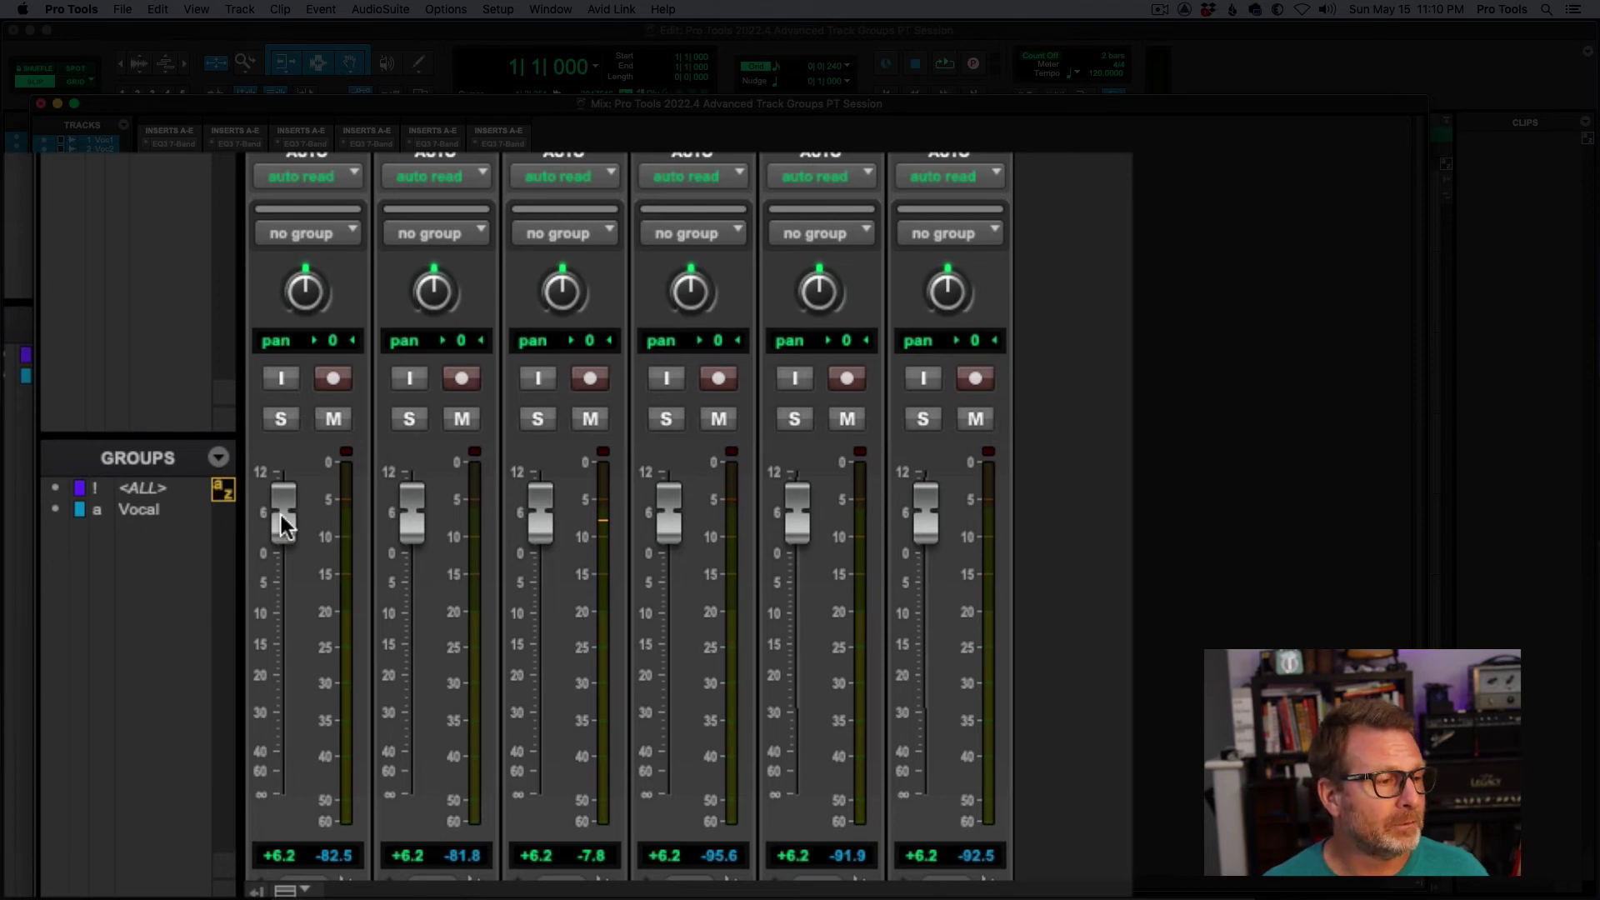
left_click_drag(282, 523, 315, 619)
left_click_drag(406, 509, 407, 570)
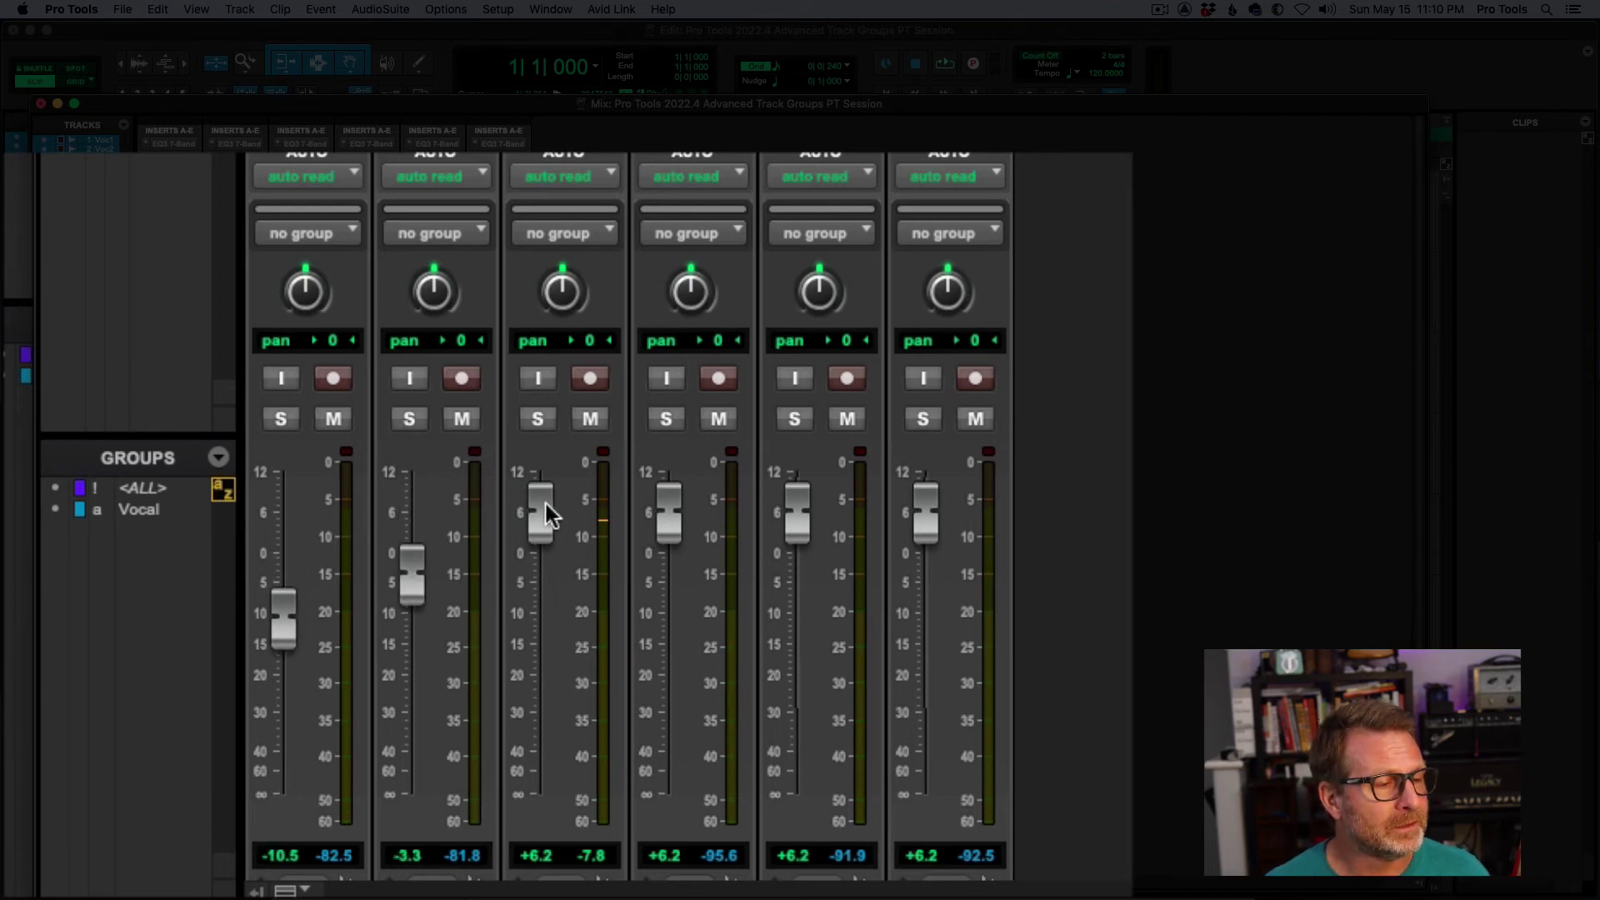
left_click_drag(547, 503, 556, 594)
left_click_drag(672, 502, 663, 543)
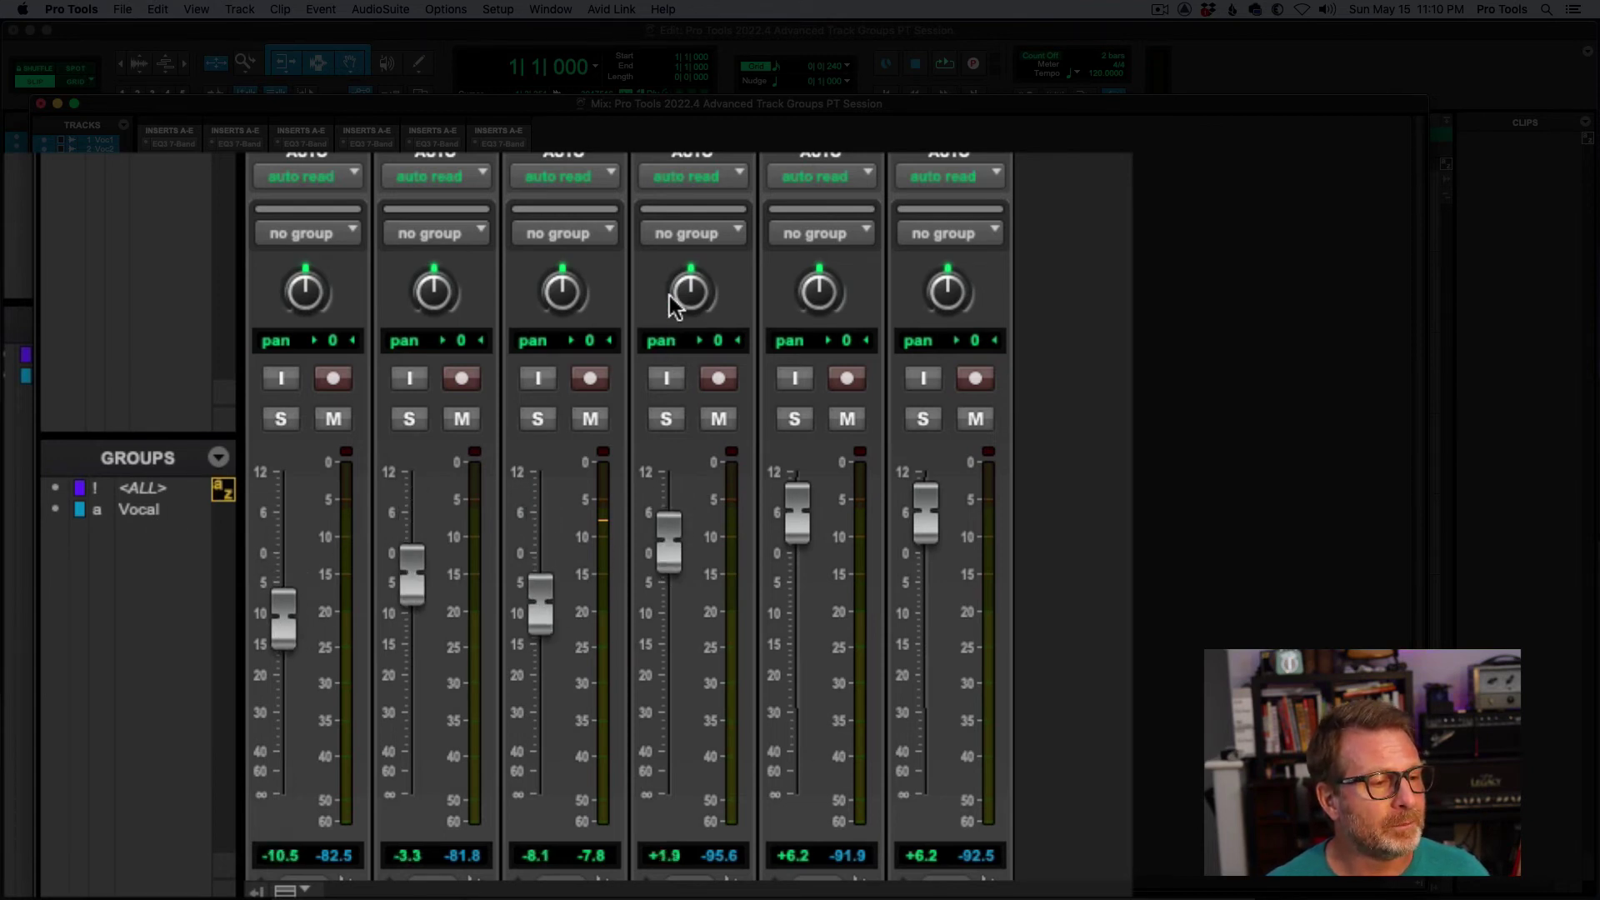
- Pan track 4 right 37, track 3 left 23, track 2 left 12, track 1 right 15, track 6 left 17
left_click_drag(669, 297, 664, 235)
left_click_drag(561, 286, 562, 330)
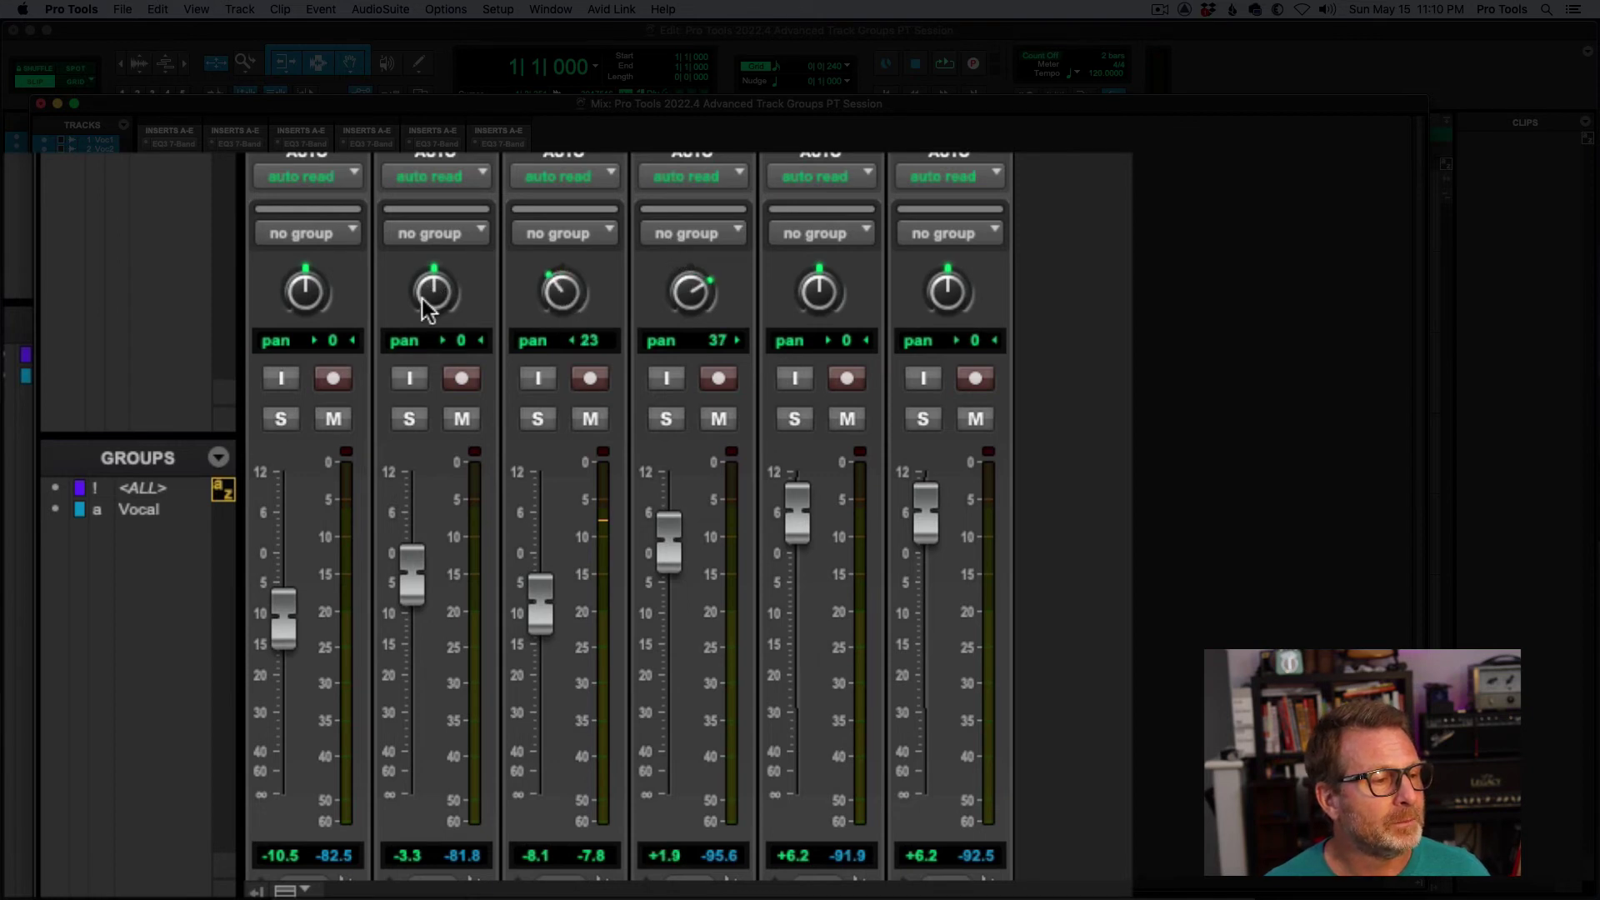
left_click_drag(427, 308, 427, 329)
left_click_drag(315, 291, 278, 243)
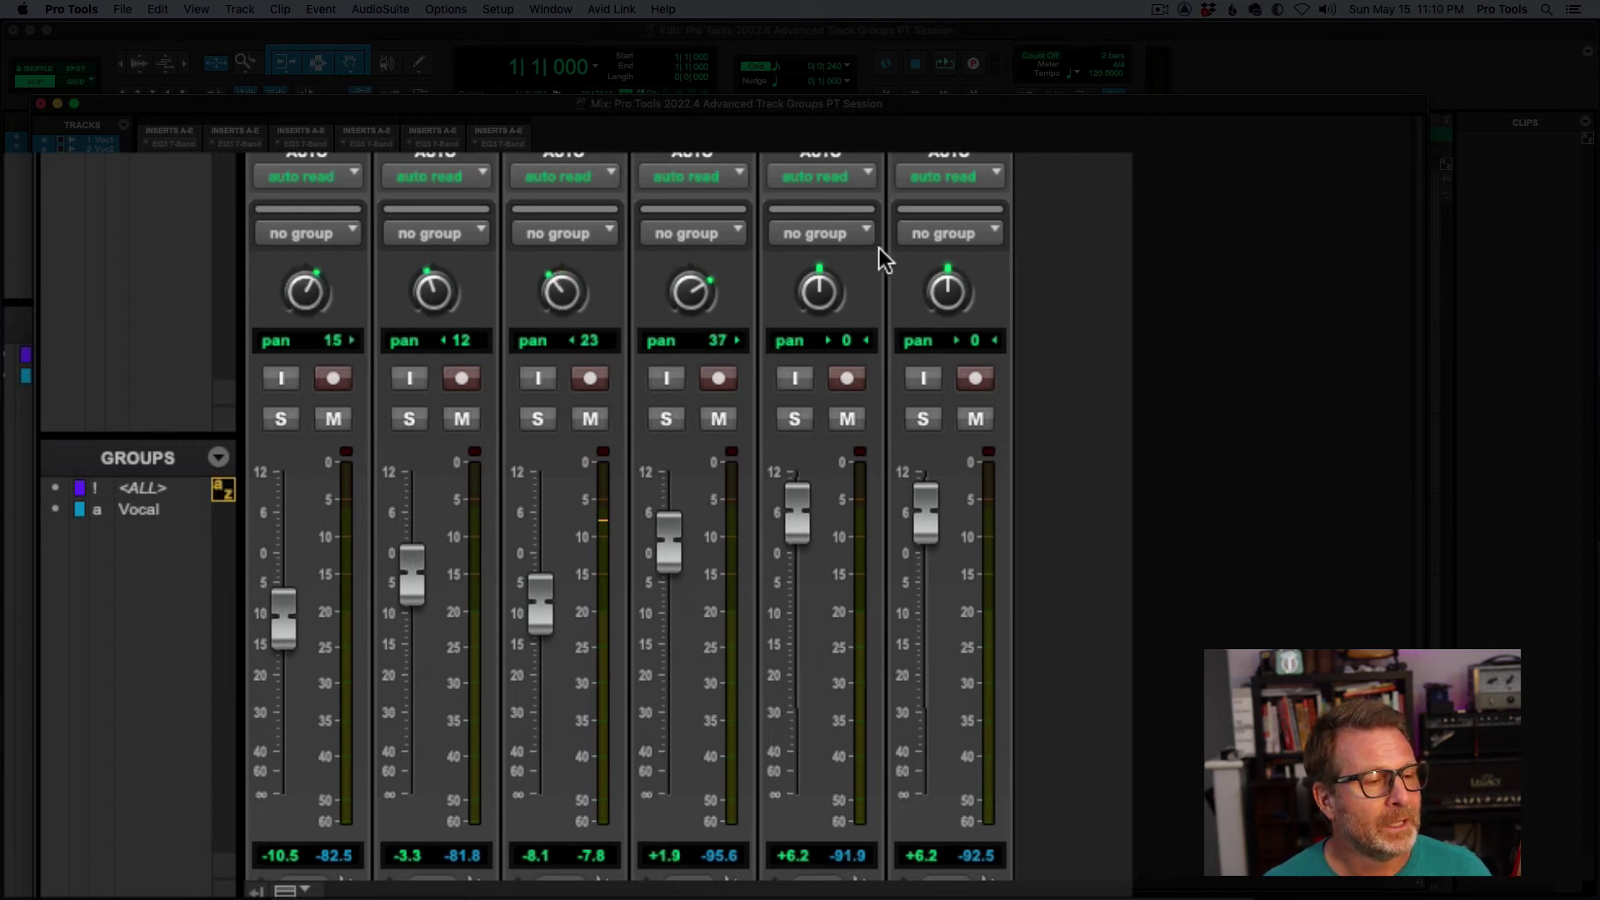
left_click_drag(944, 279, 934, 315)
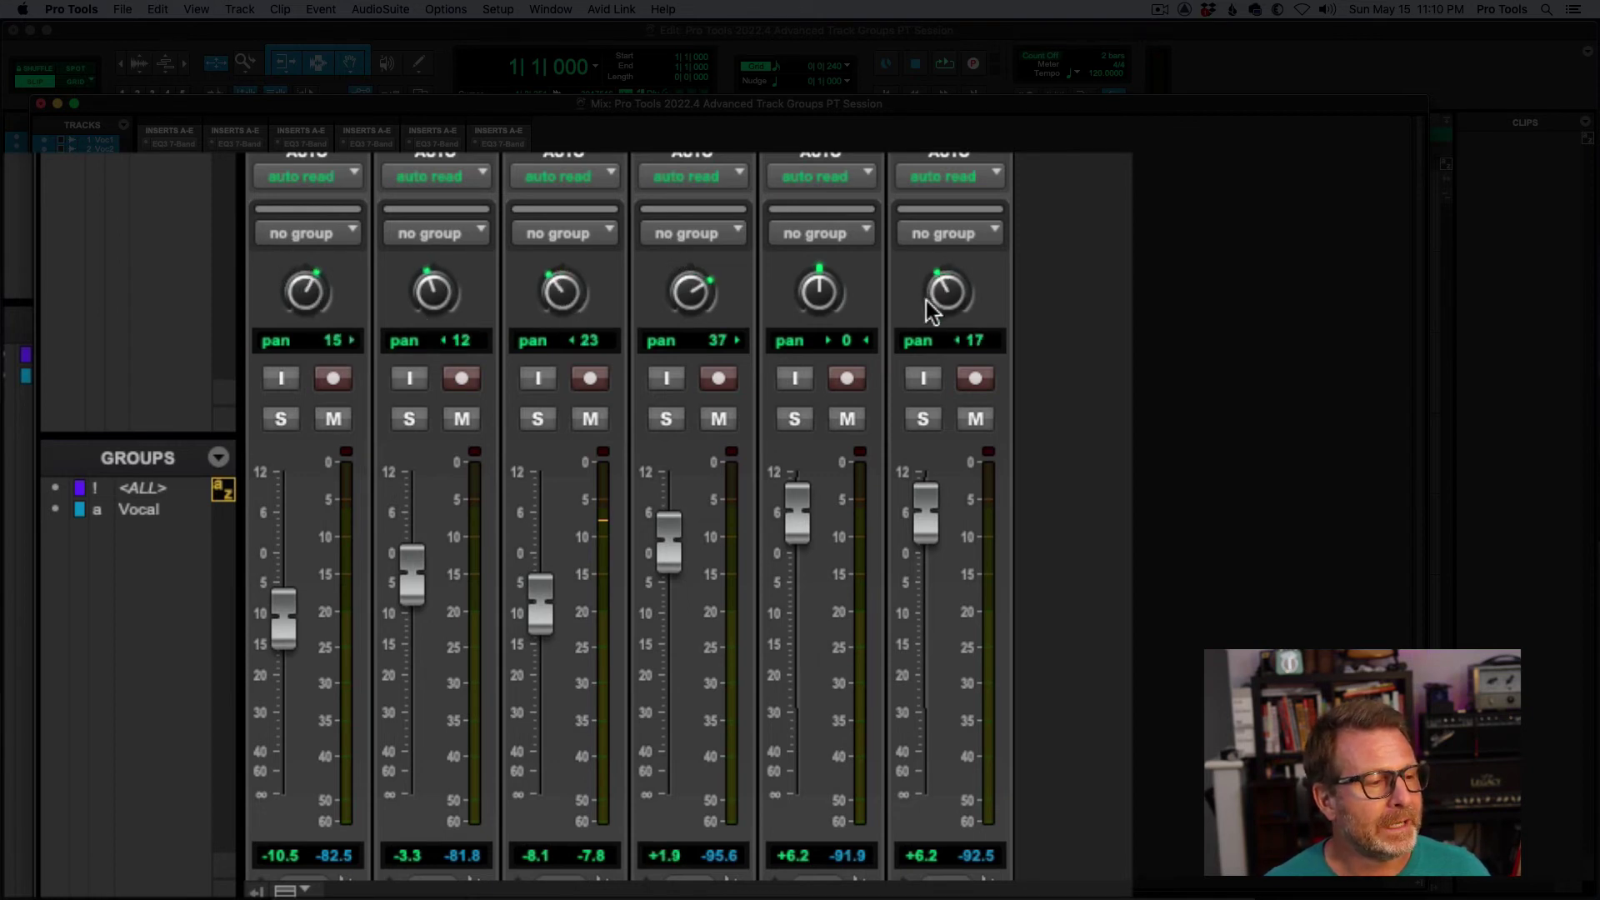
- Reactivate the Vocal group and shift the faders and pans together, keeping their relative offsets
left_click(124, 512)
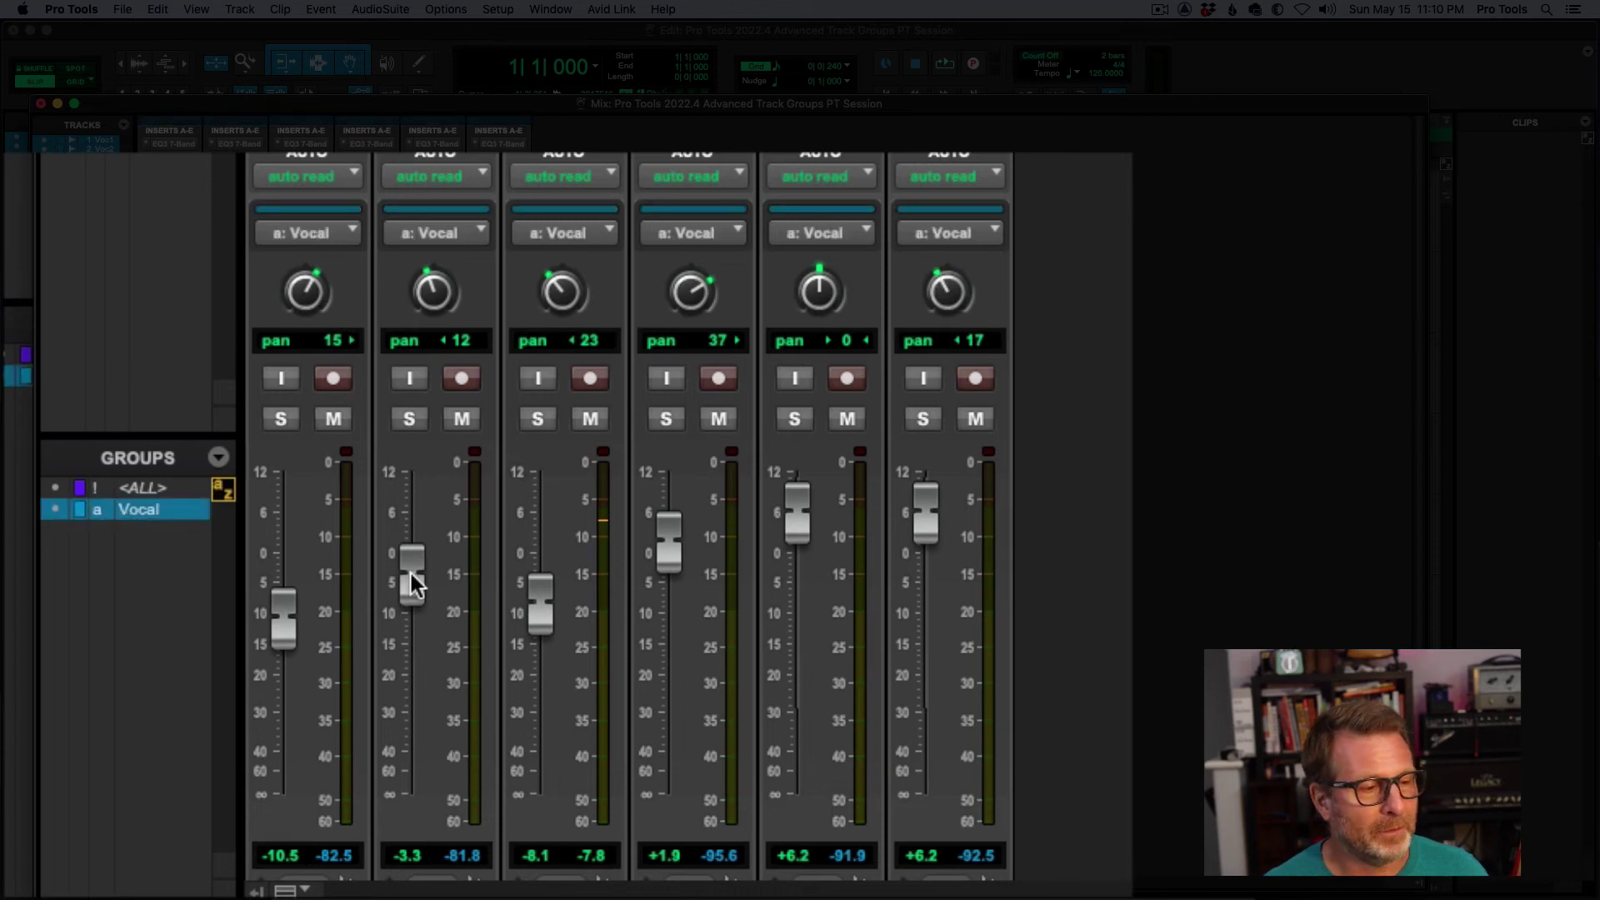
mouse_move(408, 568)
left_mouse_down()
mouse_move(430, 711)
mouse_move(413, 526)
mouse_move(413, 584)
left_mouse_up()
mouse_move(553, 303)
left_mouse_down()
mouse_move(547, 250)
mouse_move(548, 280)
left_mouse_up()
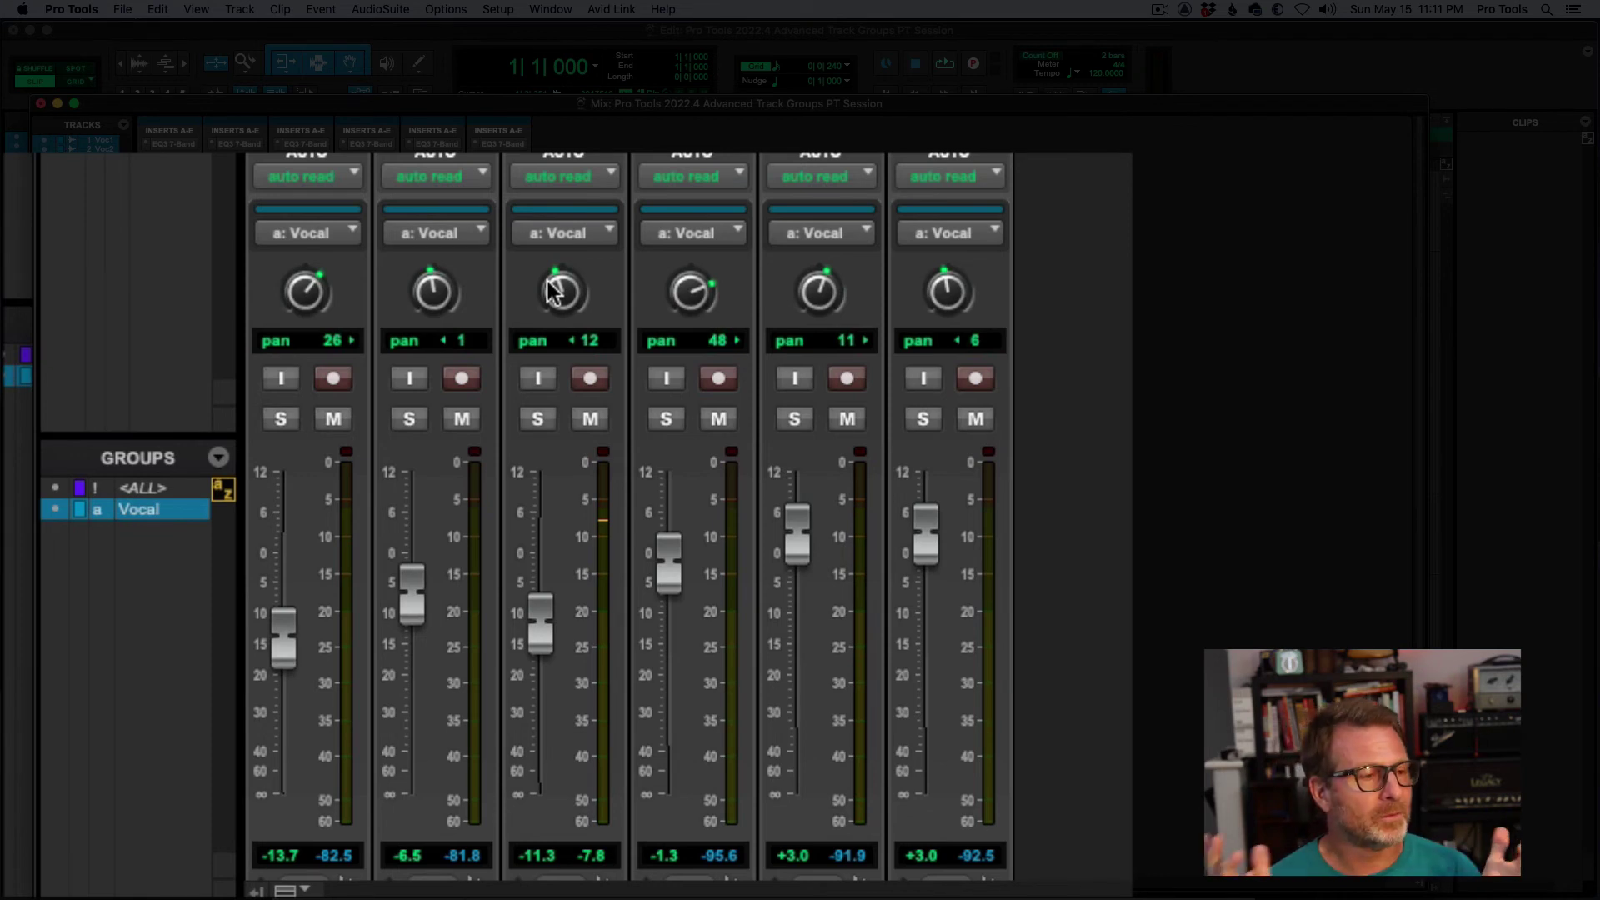
- Rebalance the vocals to -19.3, -12.1, -16.9, -14.5, -18.2, -2.6 dB with reshuffled pans, back in Edit
mouse_move(551, 306)
left_mouse_down()
mouse_move(543, 374)
mouse_move(546, 272)
mouse_move(552, 320)
mouse_move(552, 295)
left_mouse_up()
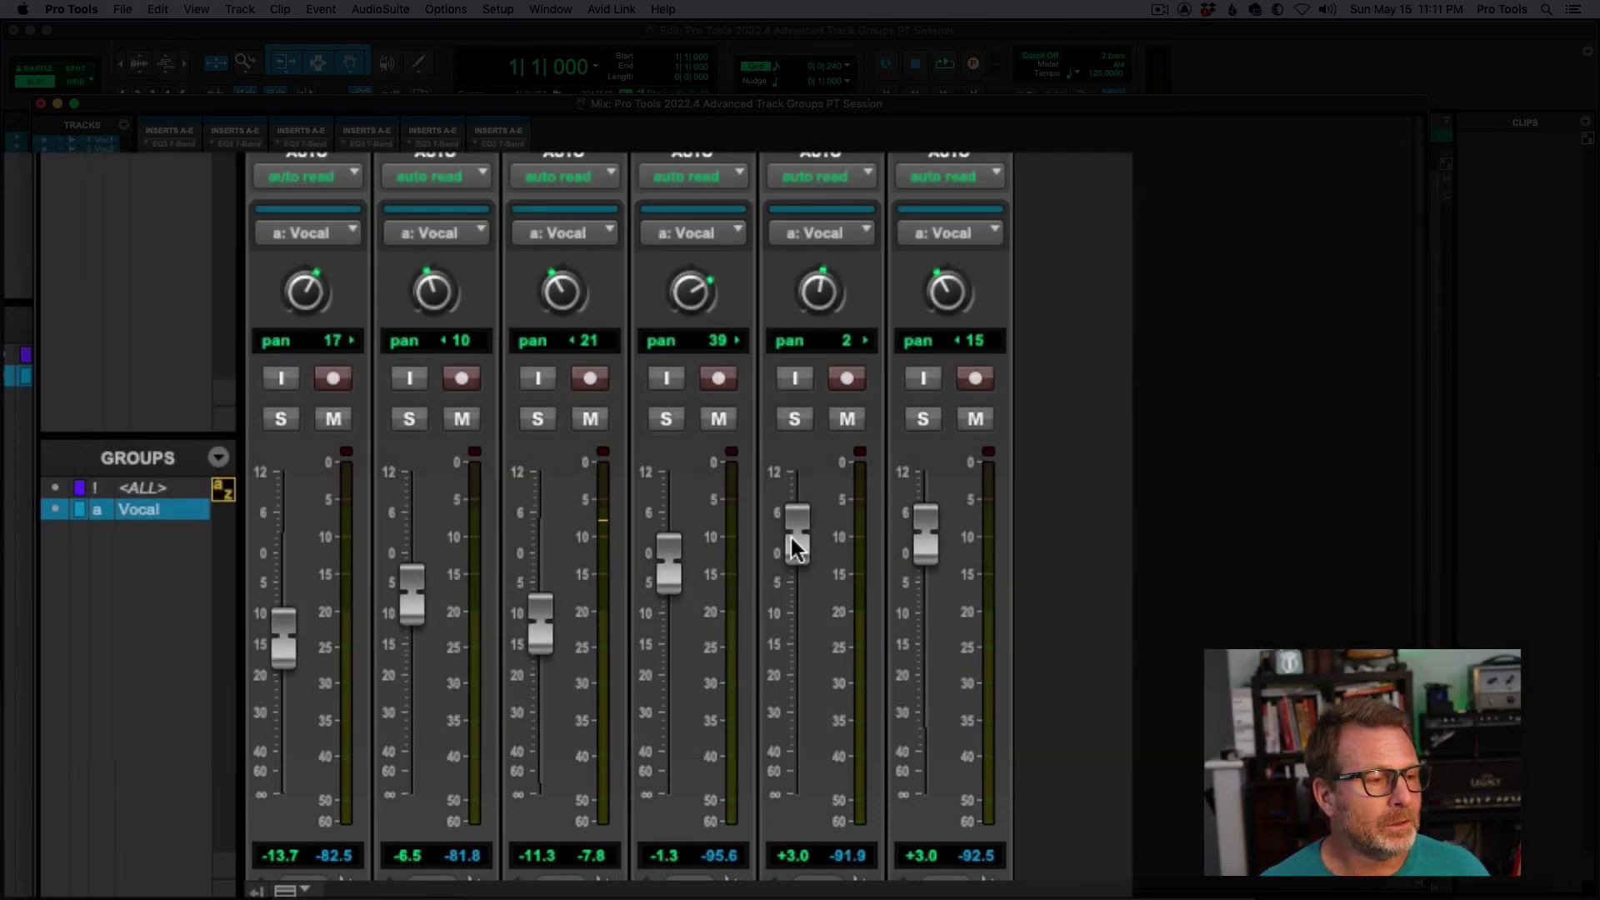
left_click_drag(792, 543, 793, 634)
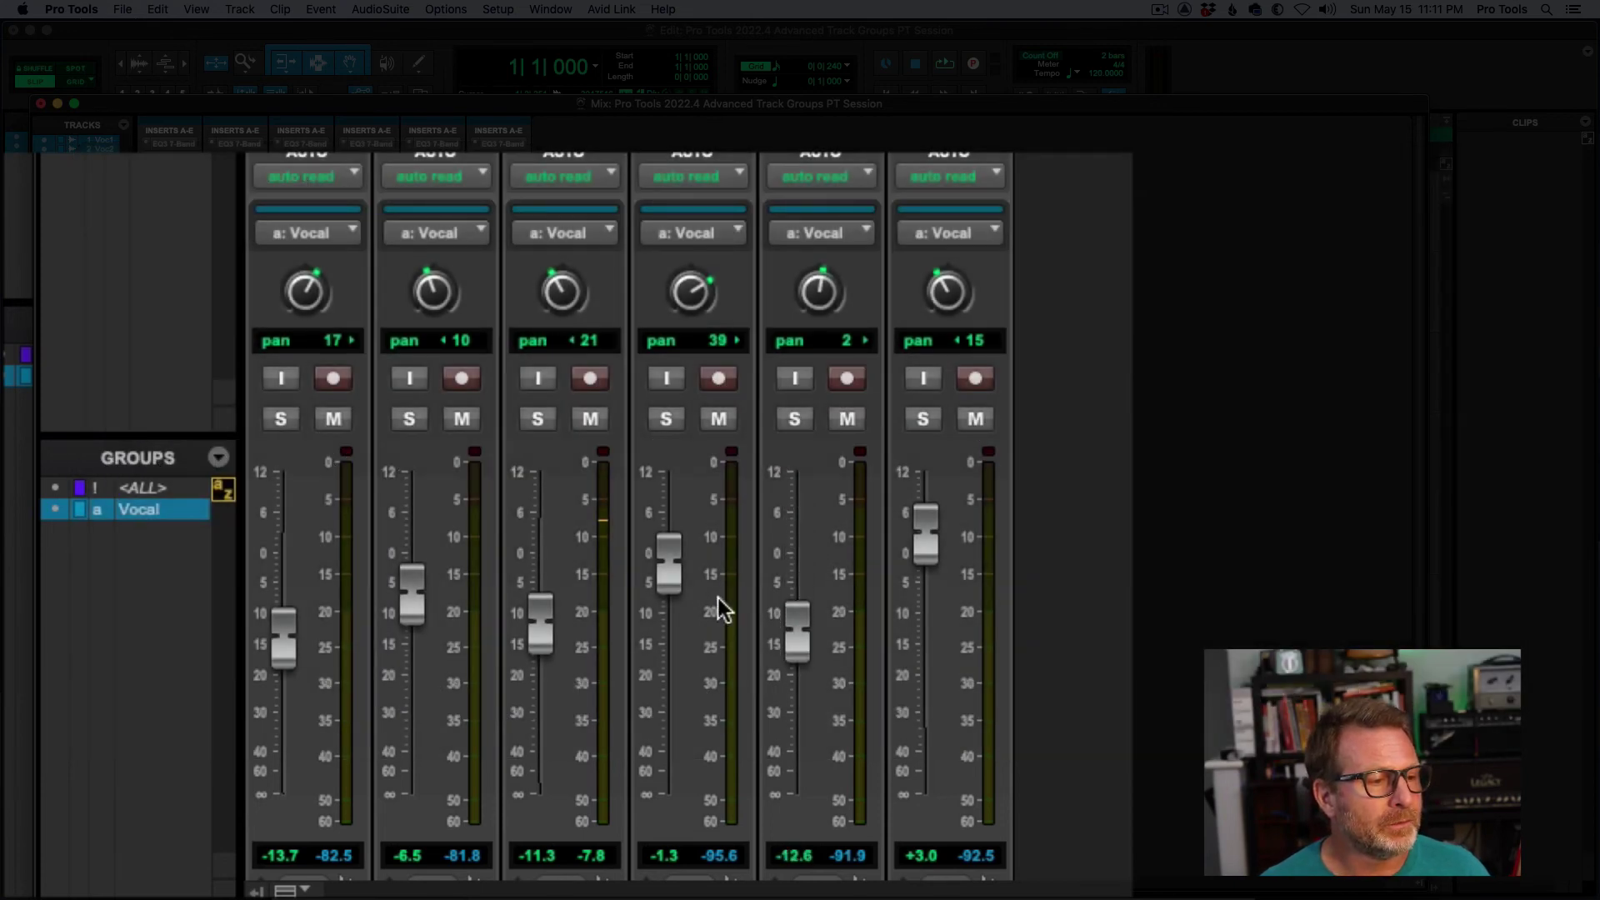
left_click_drag(668, 579, 657, 654)
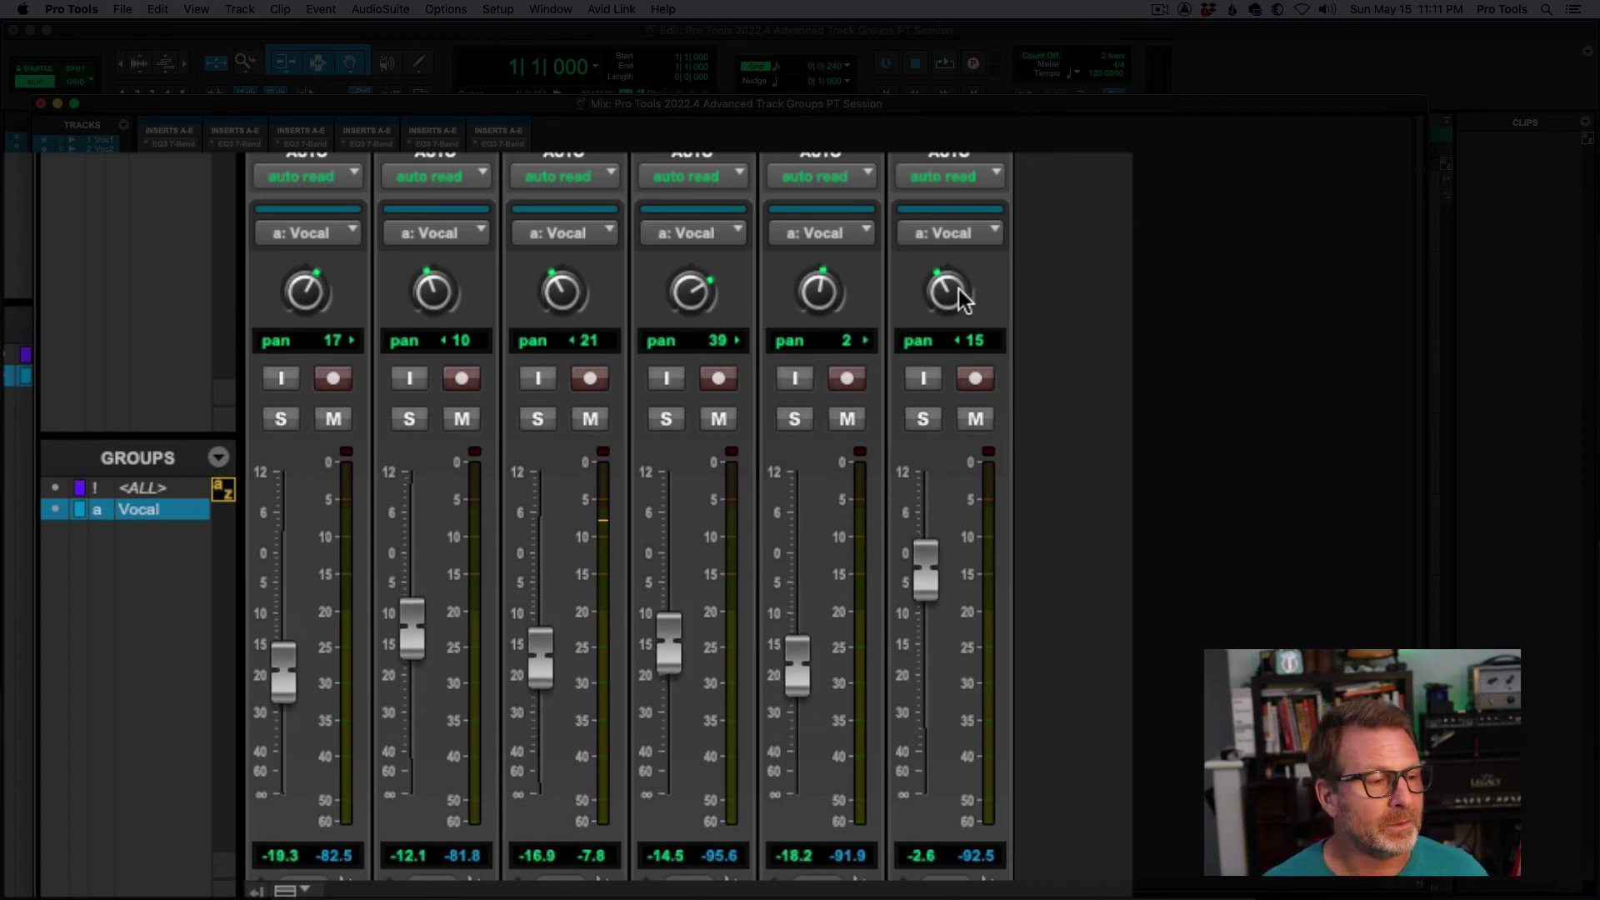
mouse_move(942, 300)
left_mouse_down()
mouse_move(942, 217)
mouse_move(942, 338)
mouse_move(941, 274)
left_mouse_up()
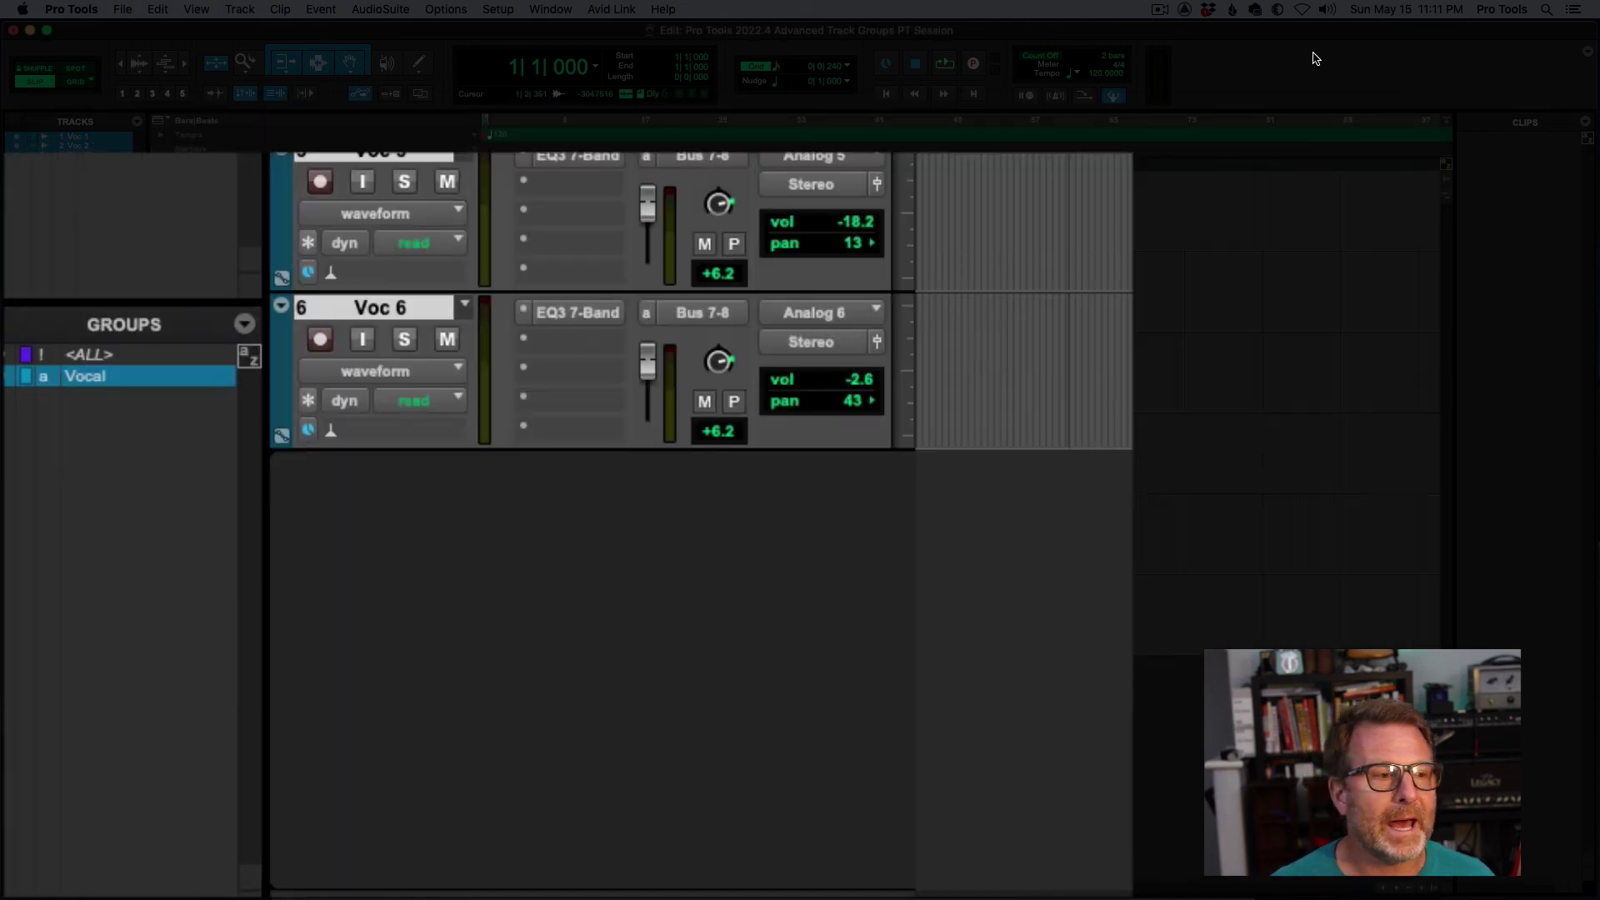
left_click(1312, 59)
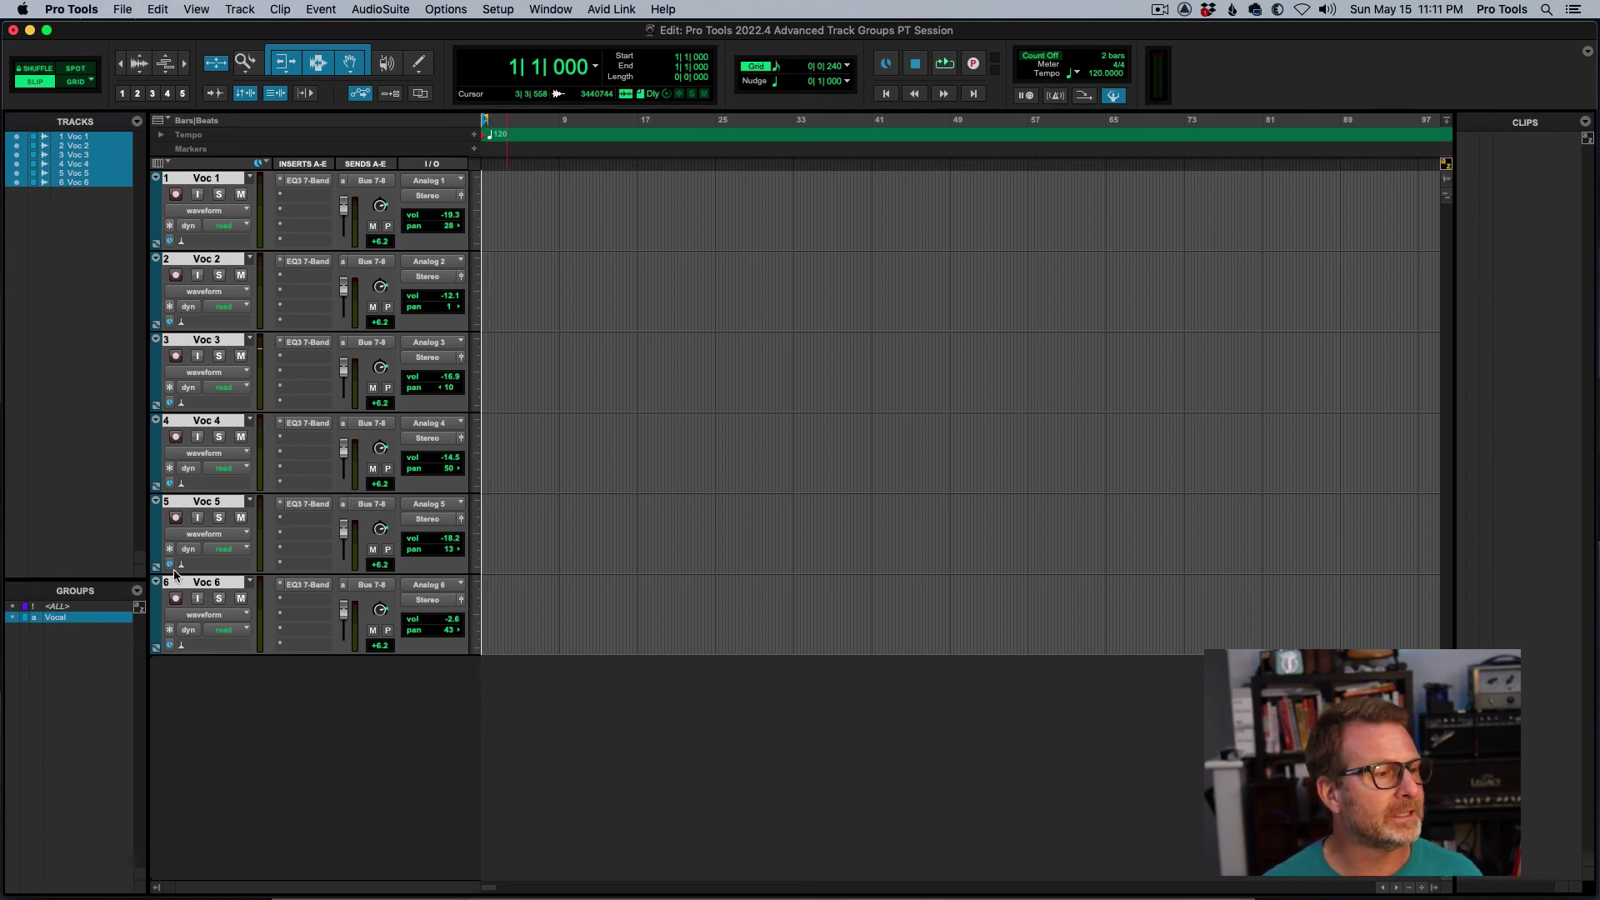
- Show the Vocal group's linked attributes in the Modify Groups dialog's Attributes tab
right_click(51, 618)
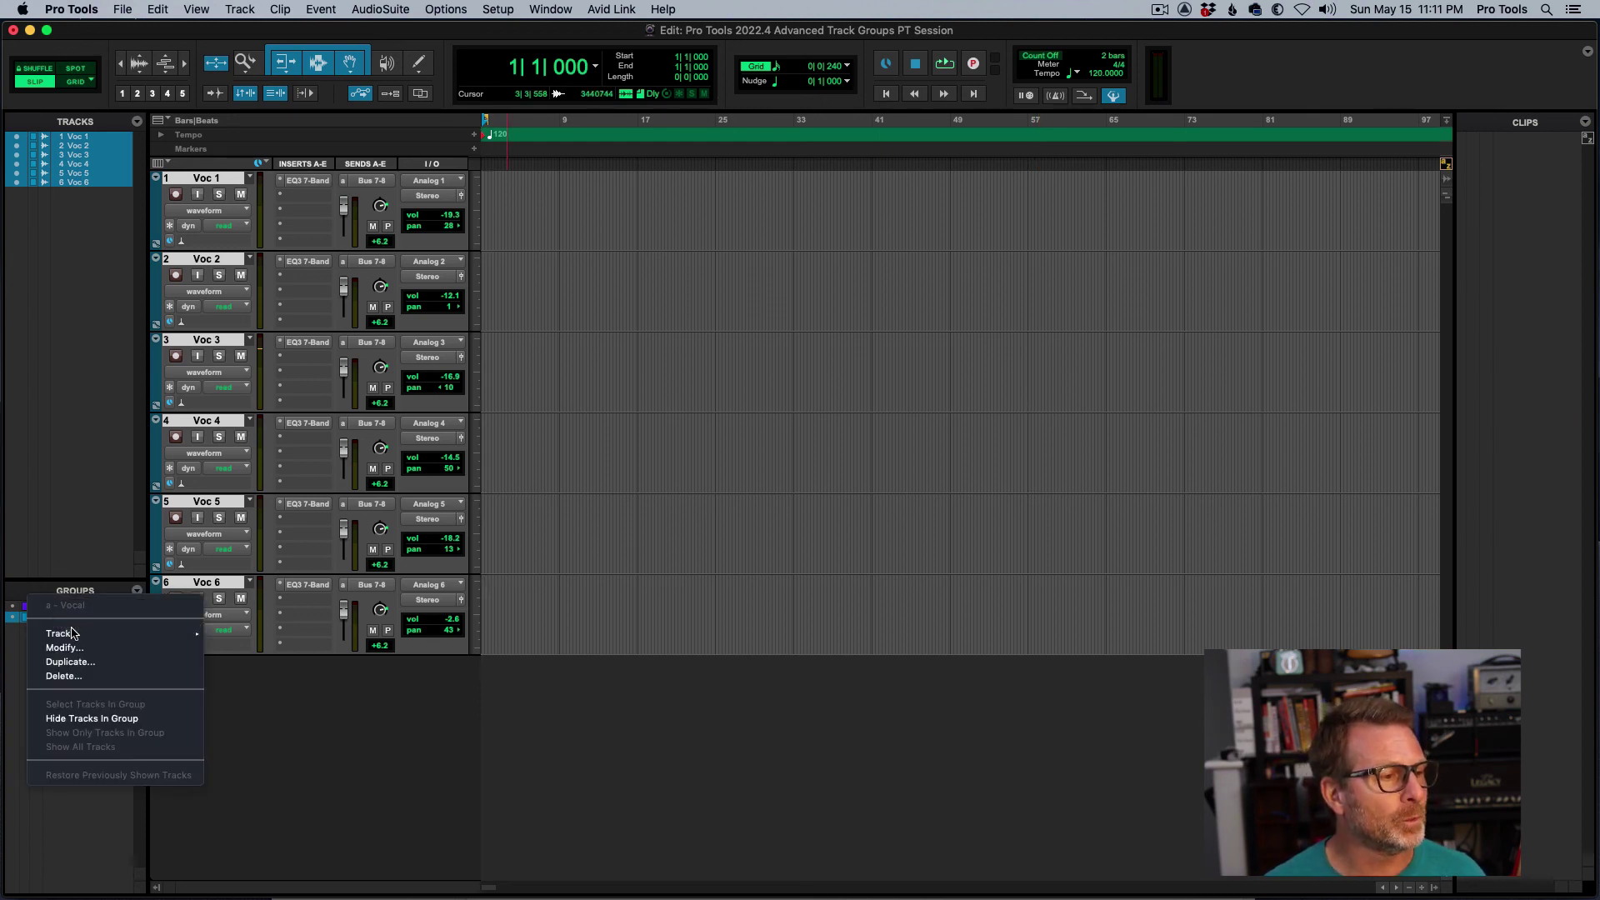
left_click(81, 649)
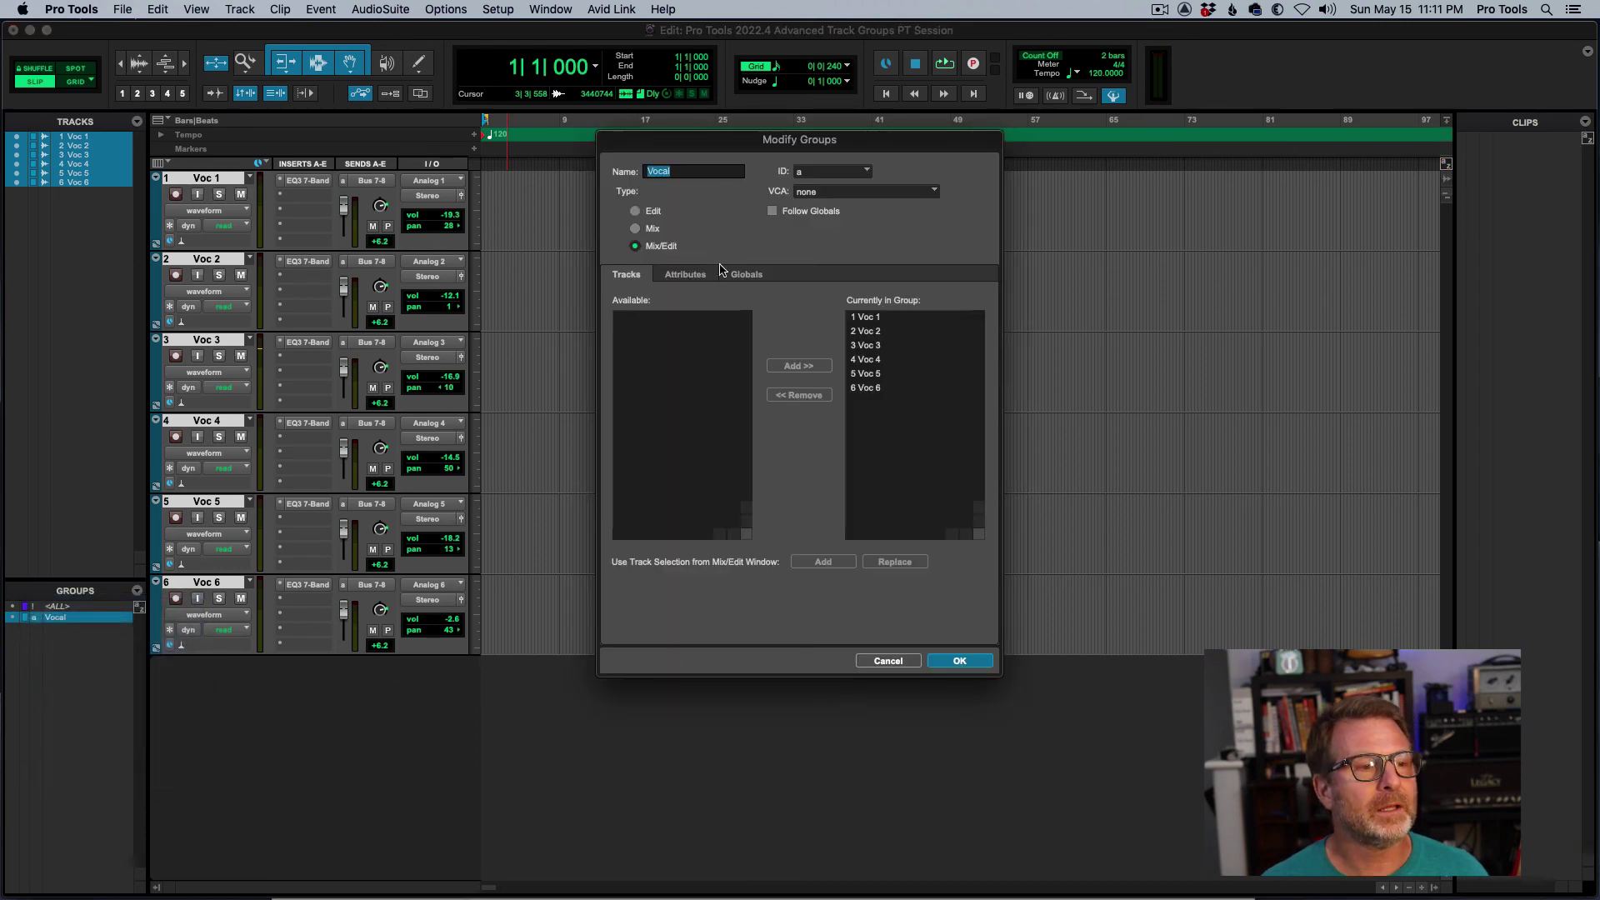
left_click(686, 276)
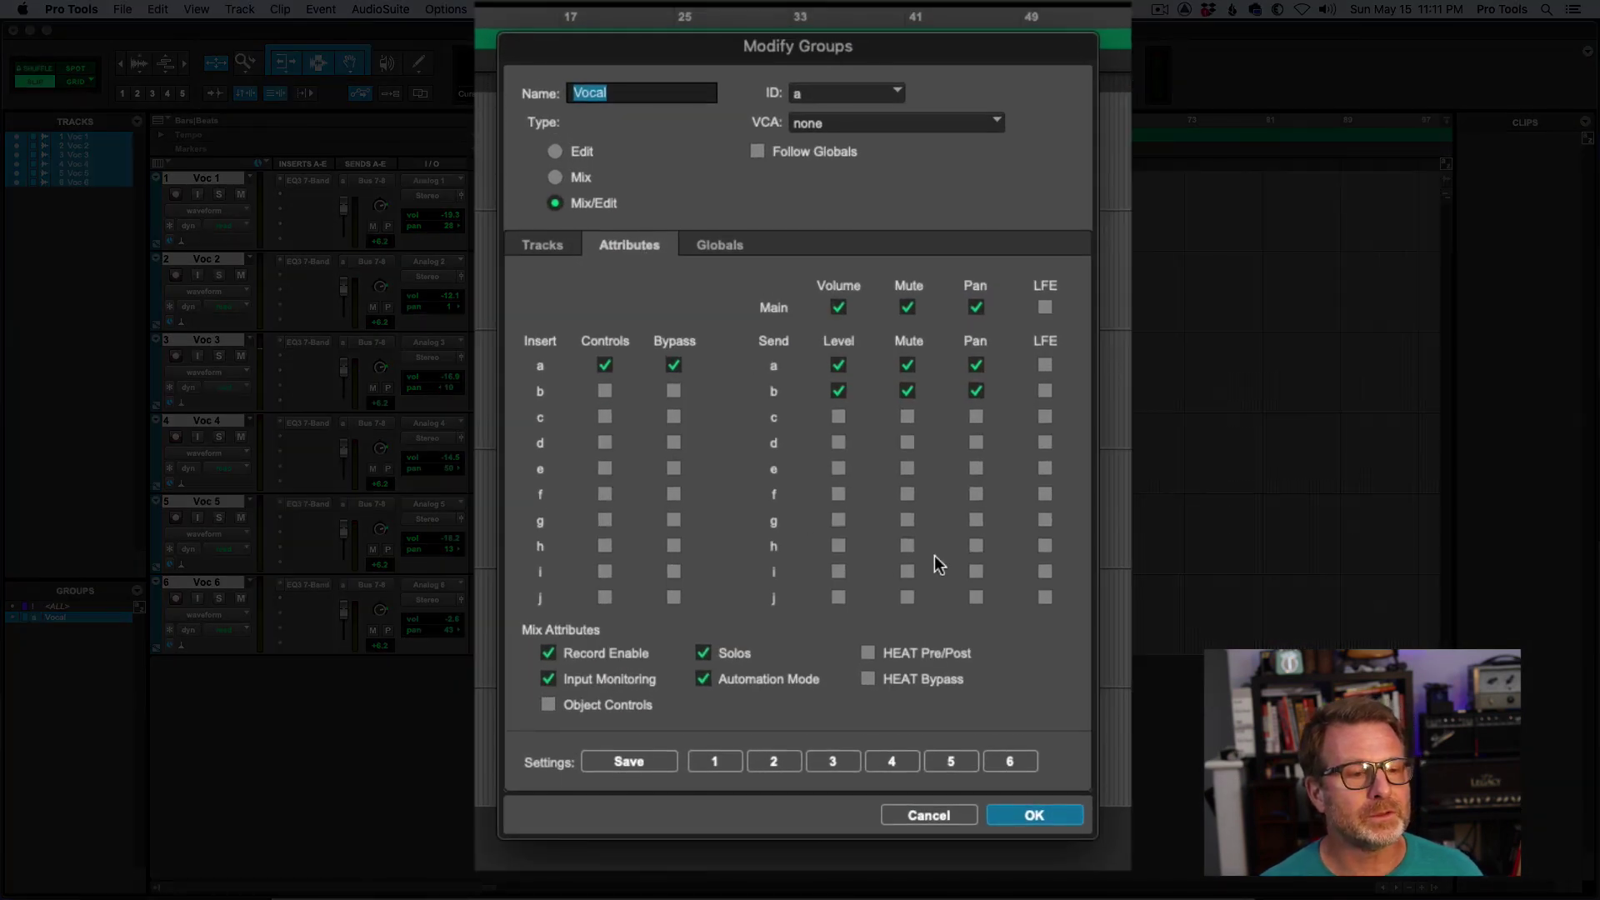